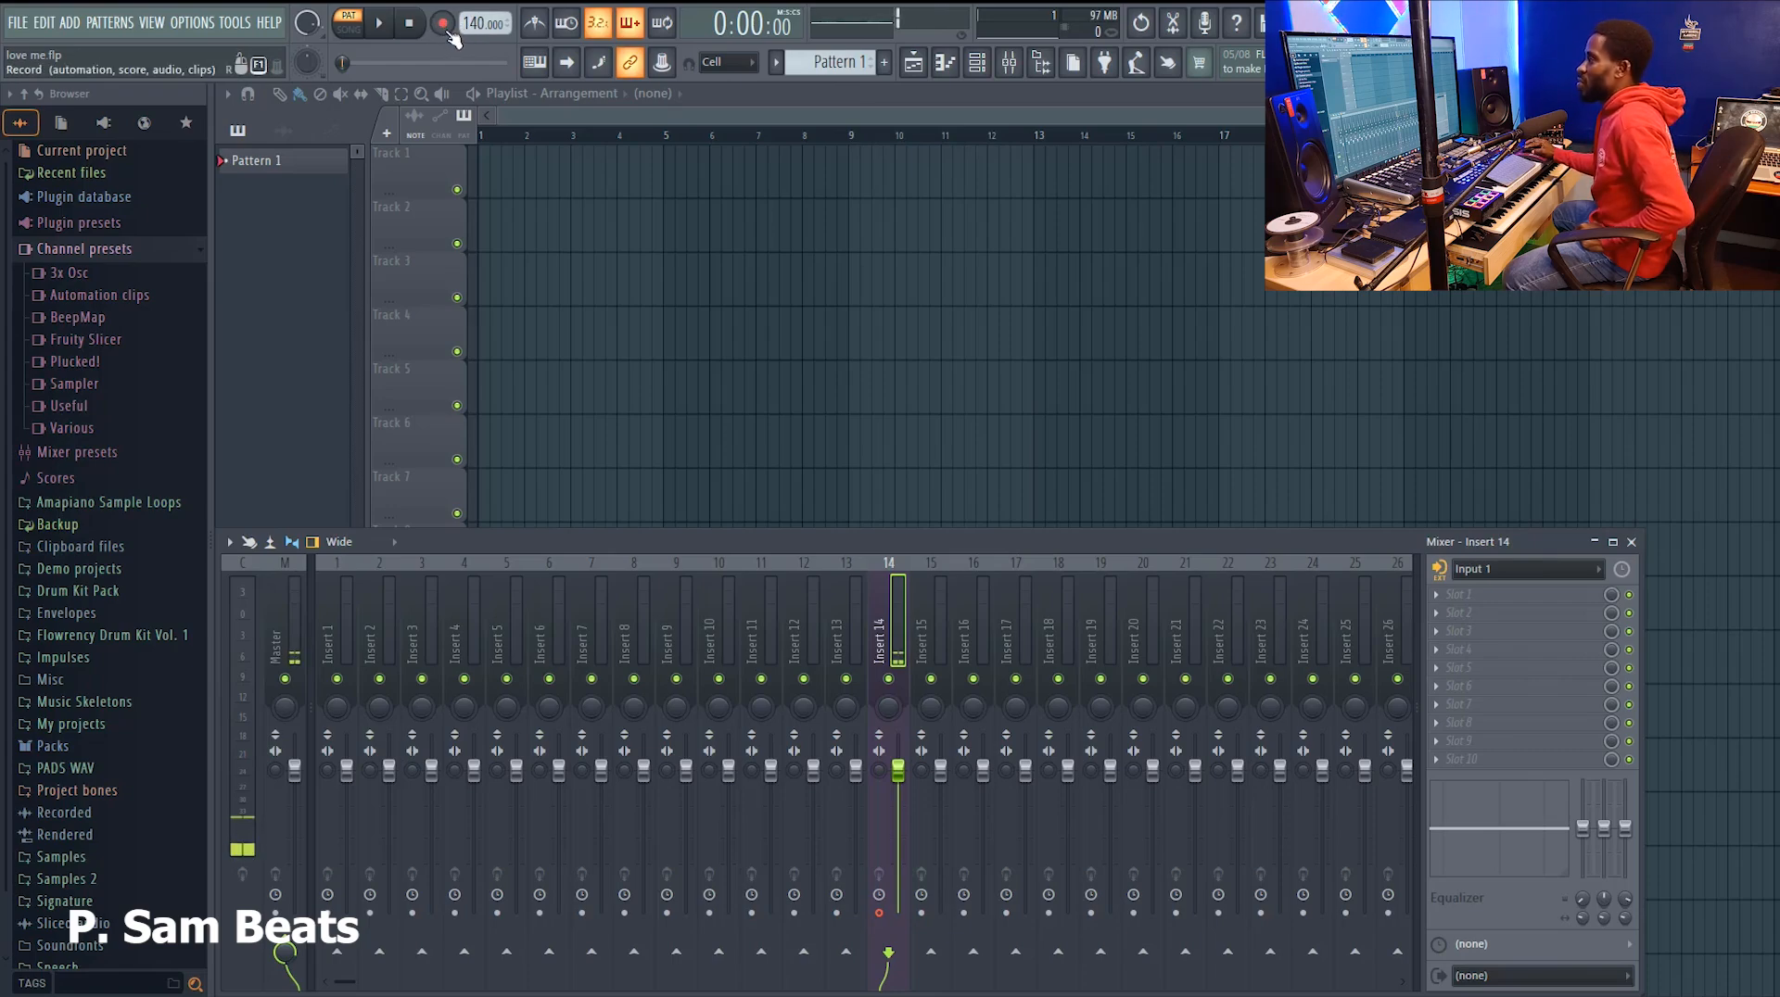
Arm mixer track Insert 14 and the transport for recording, with the metronome turned on.
{"action": "left_click", "coordinate": [450, 33]}
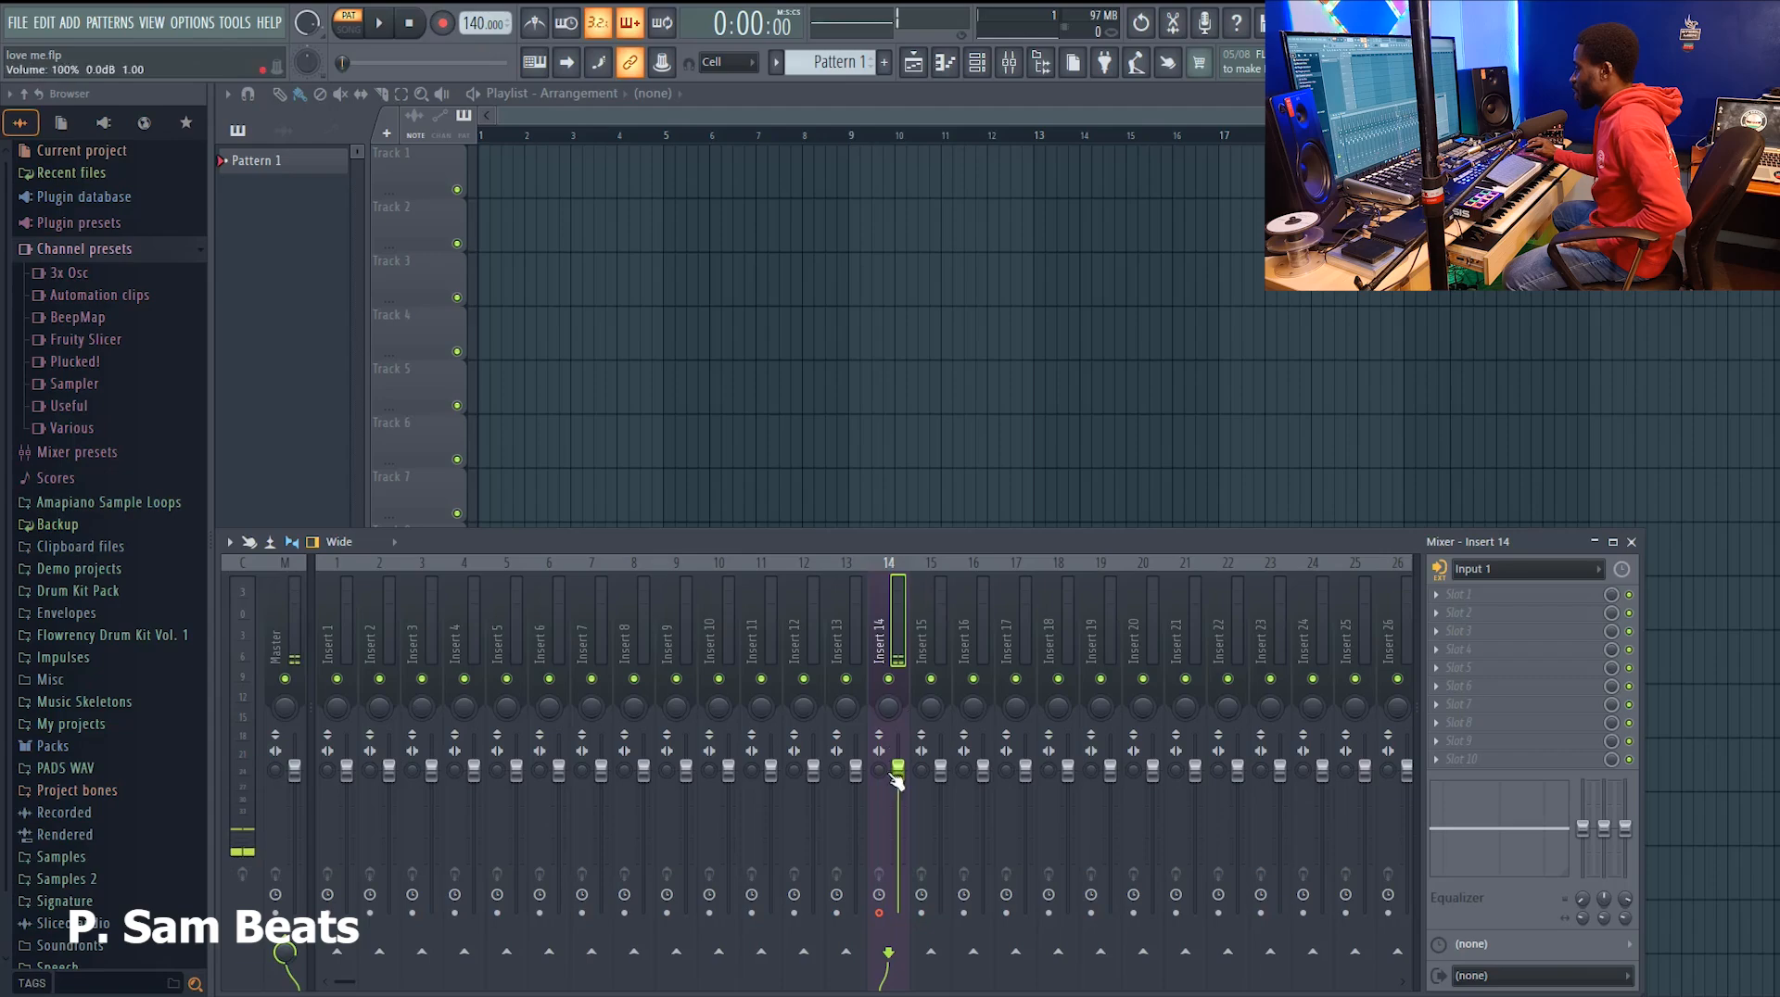
{"action": "left_click", "coordinate": [878, 915]}
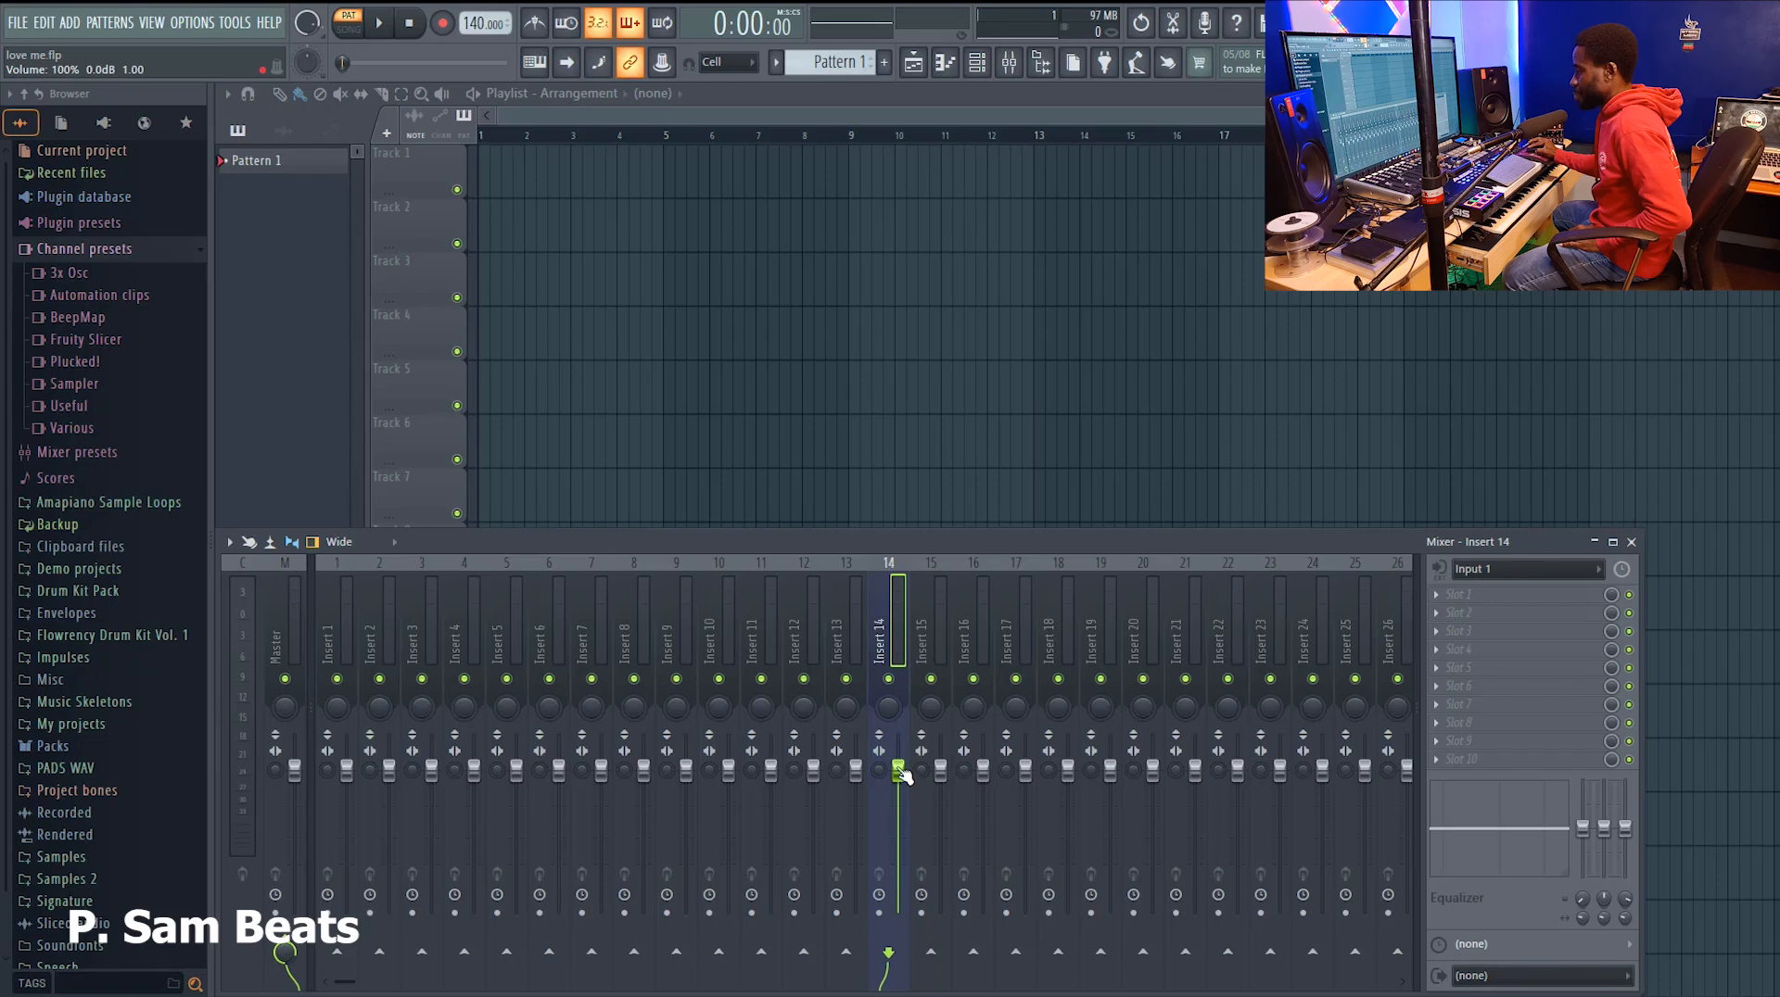
{"action": "left_click", "coordinate": [879, 914]}
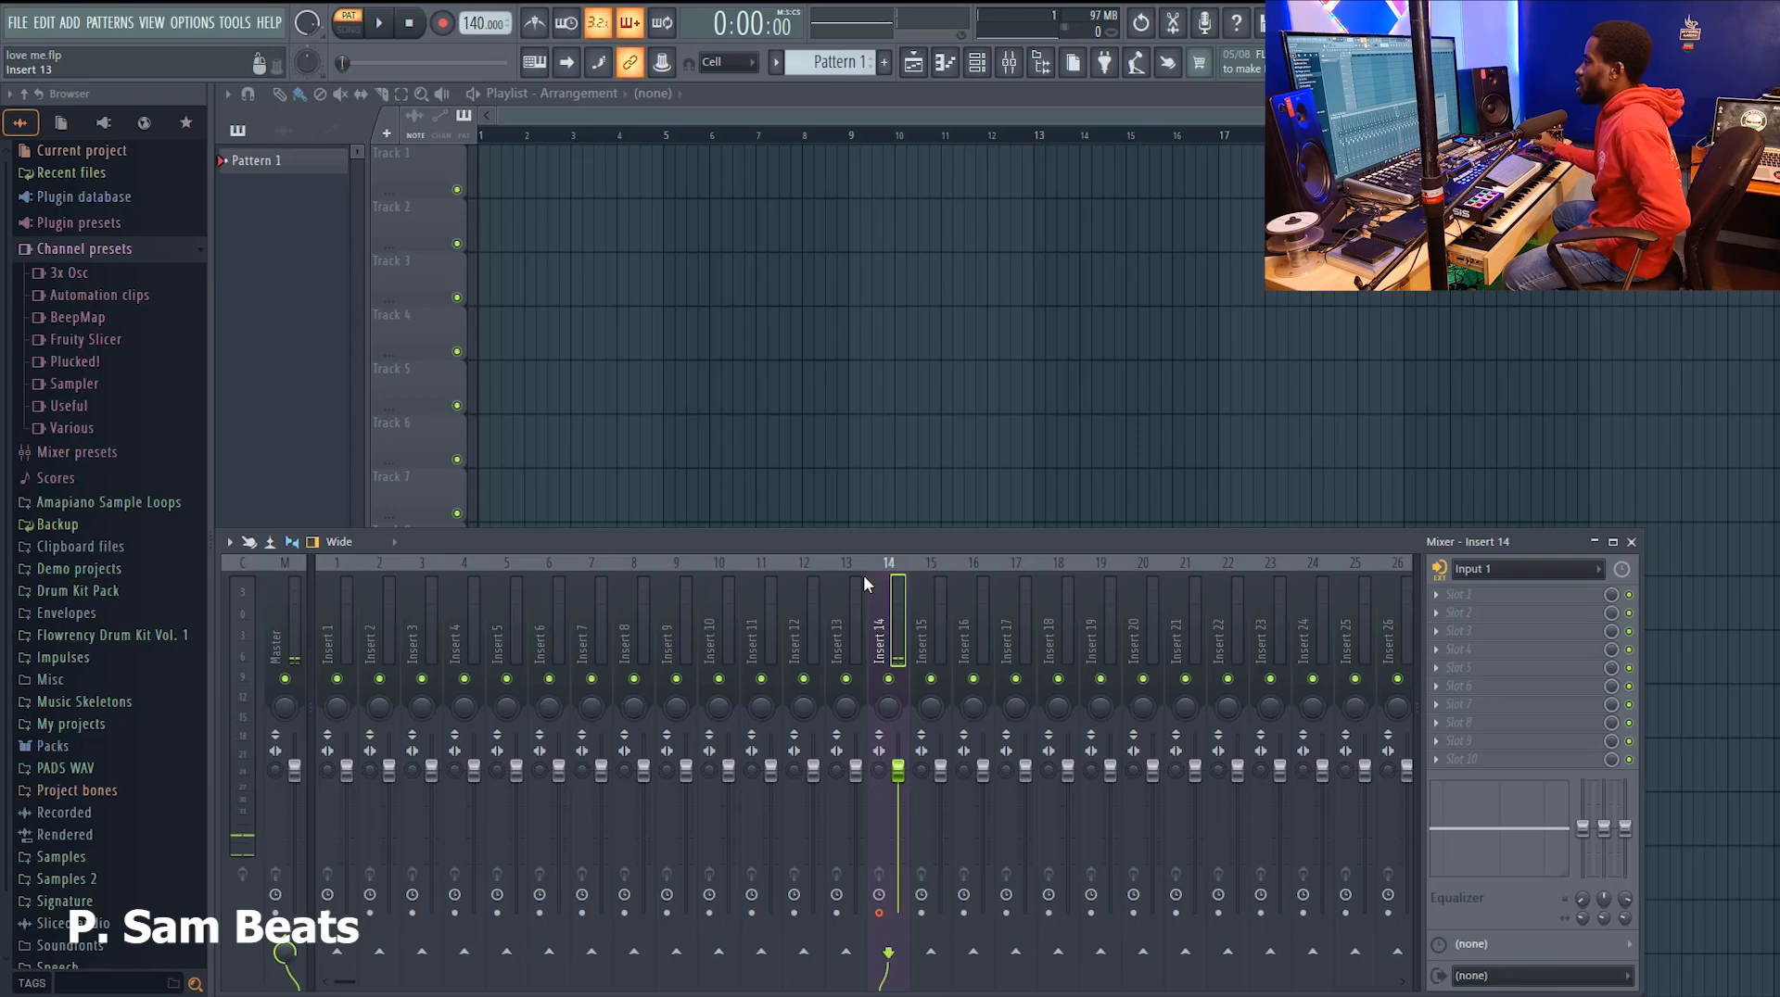
{"action": "left_click", "coordinate": [447, 24]}
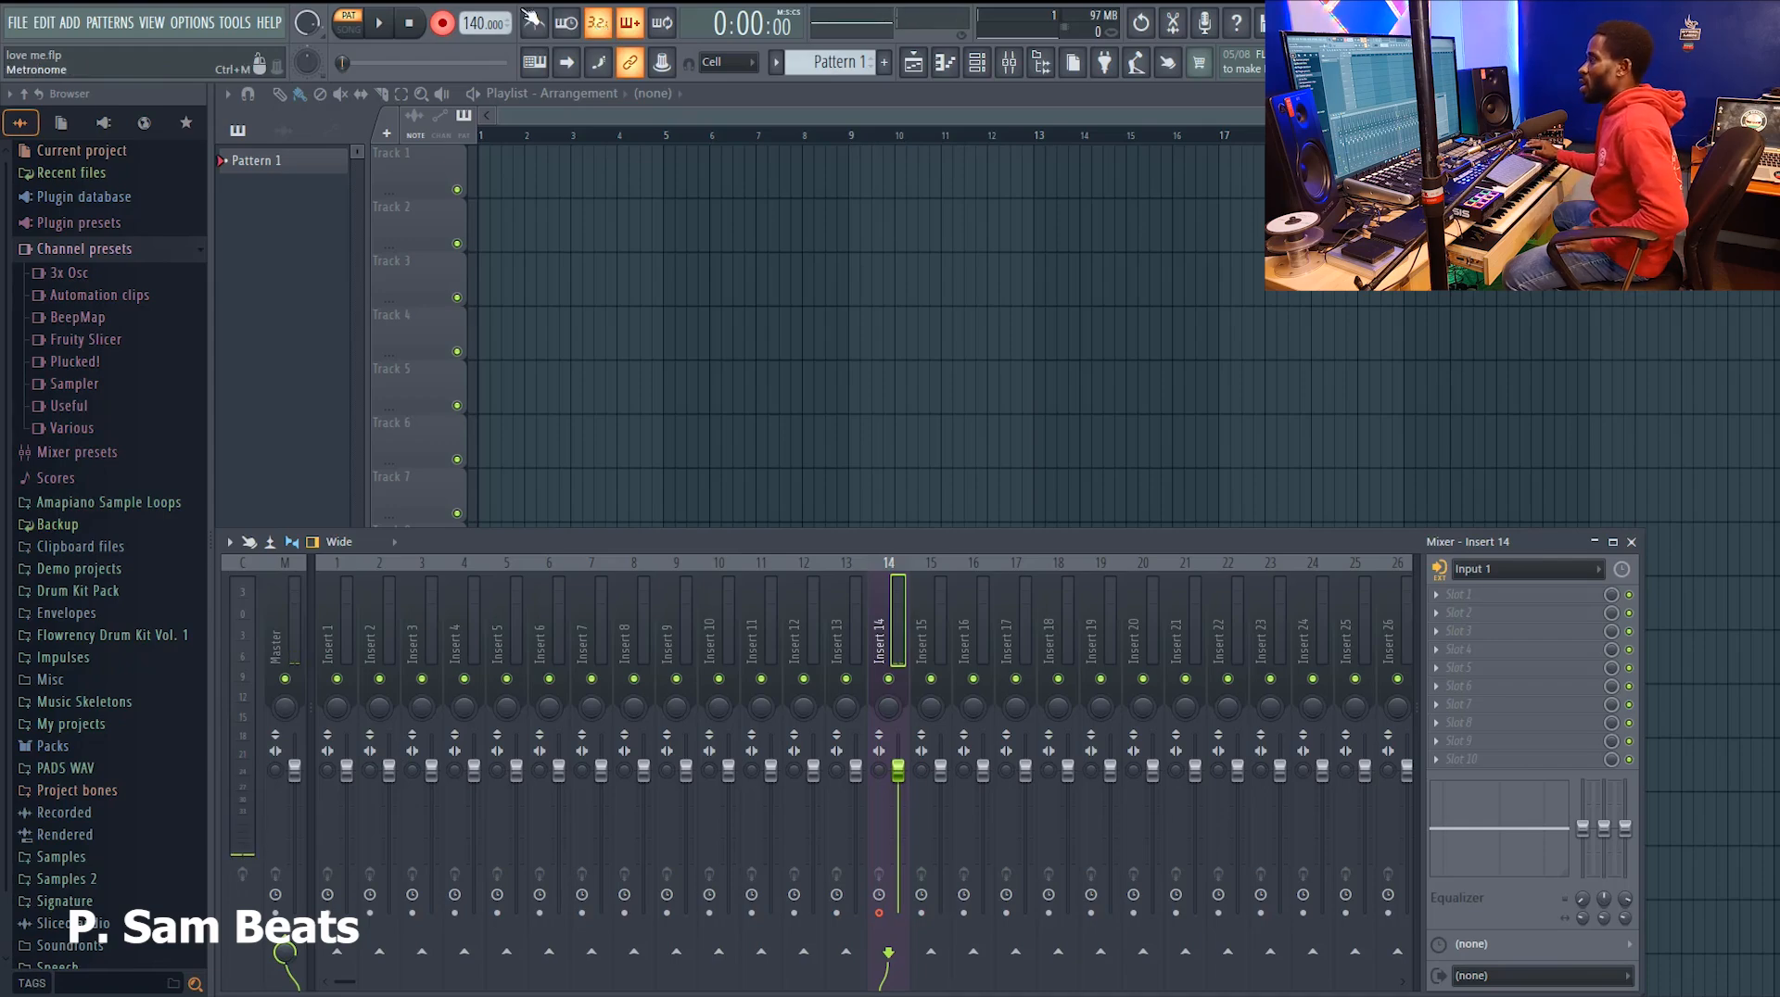
{"action": "left_click", "coordinate": [542, 29]}
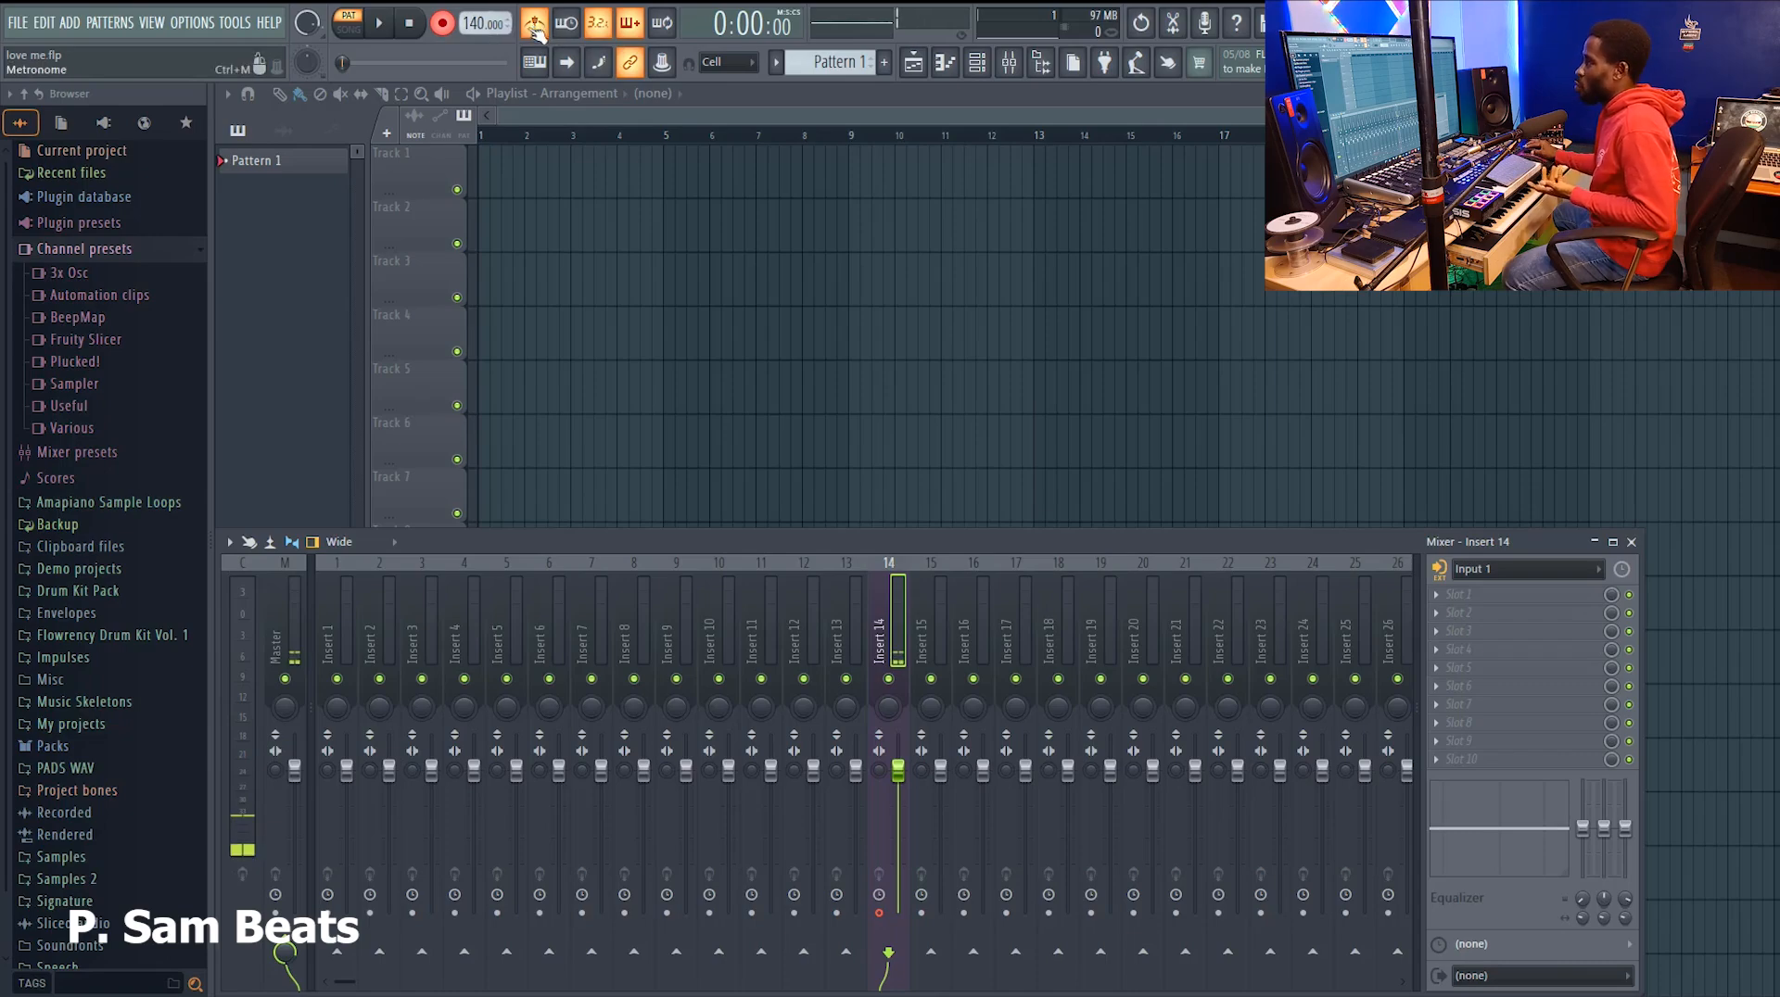
Set the project tempo to 100 BPM using the preset tempo values.
{"action": "scroll", "coordinate": [468, 25], "scroll_direction": "down", "scroll_amount": 11}
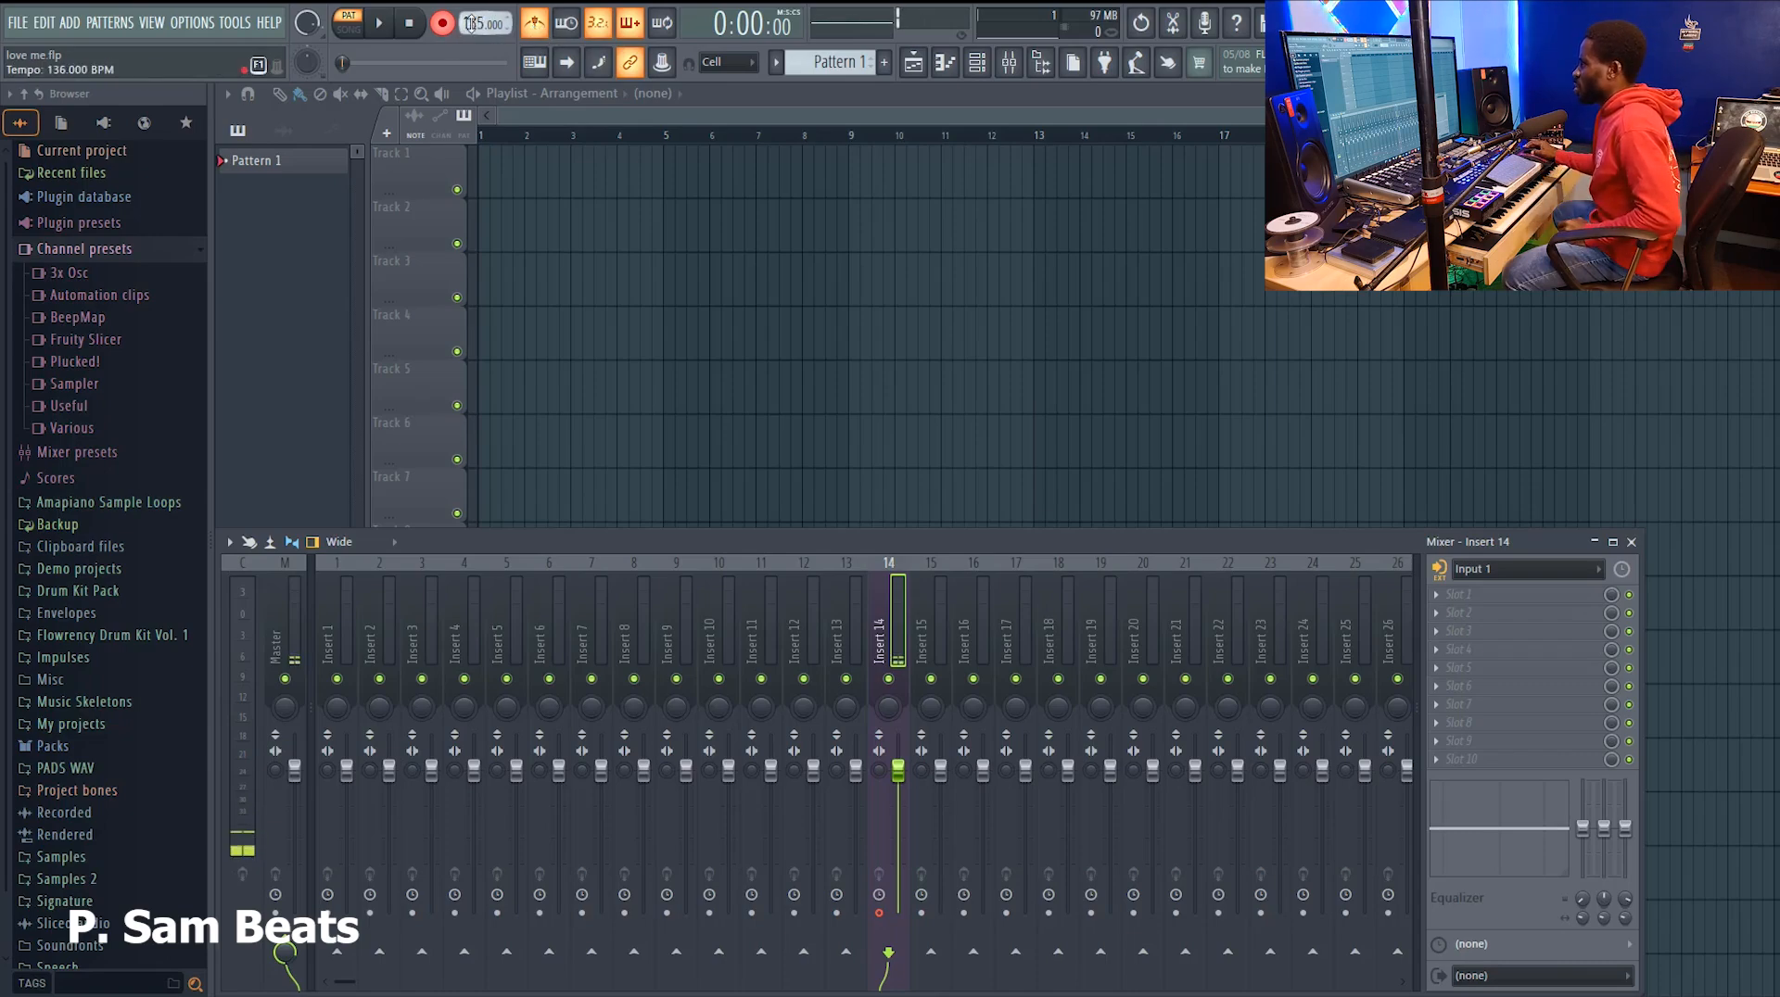
{"action": "scroll", "coordinate": [471, 25], "scroll_direction": "down", "scroll_amount": 5}
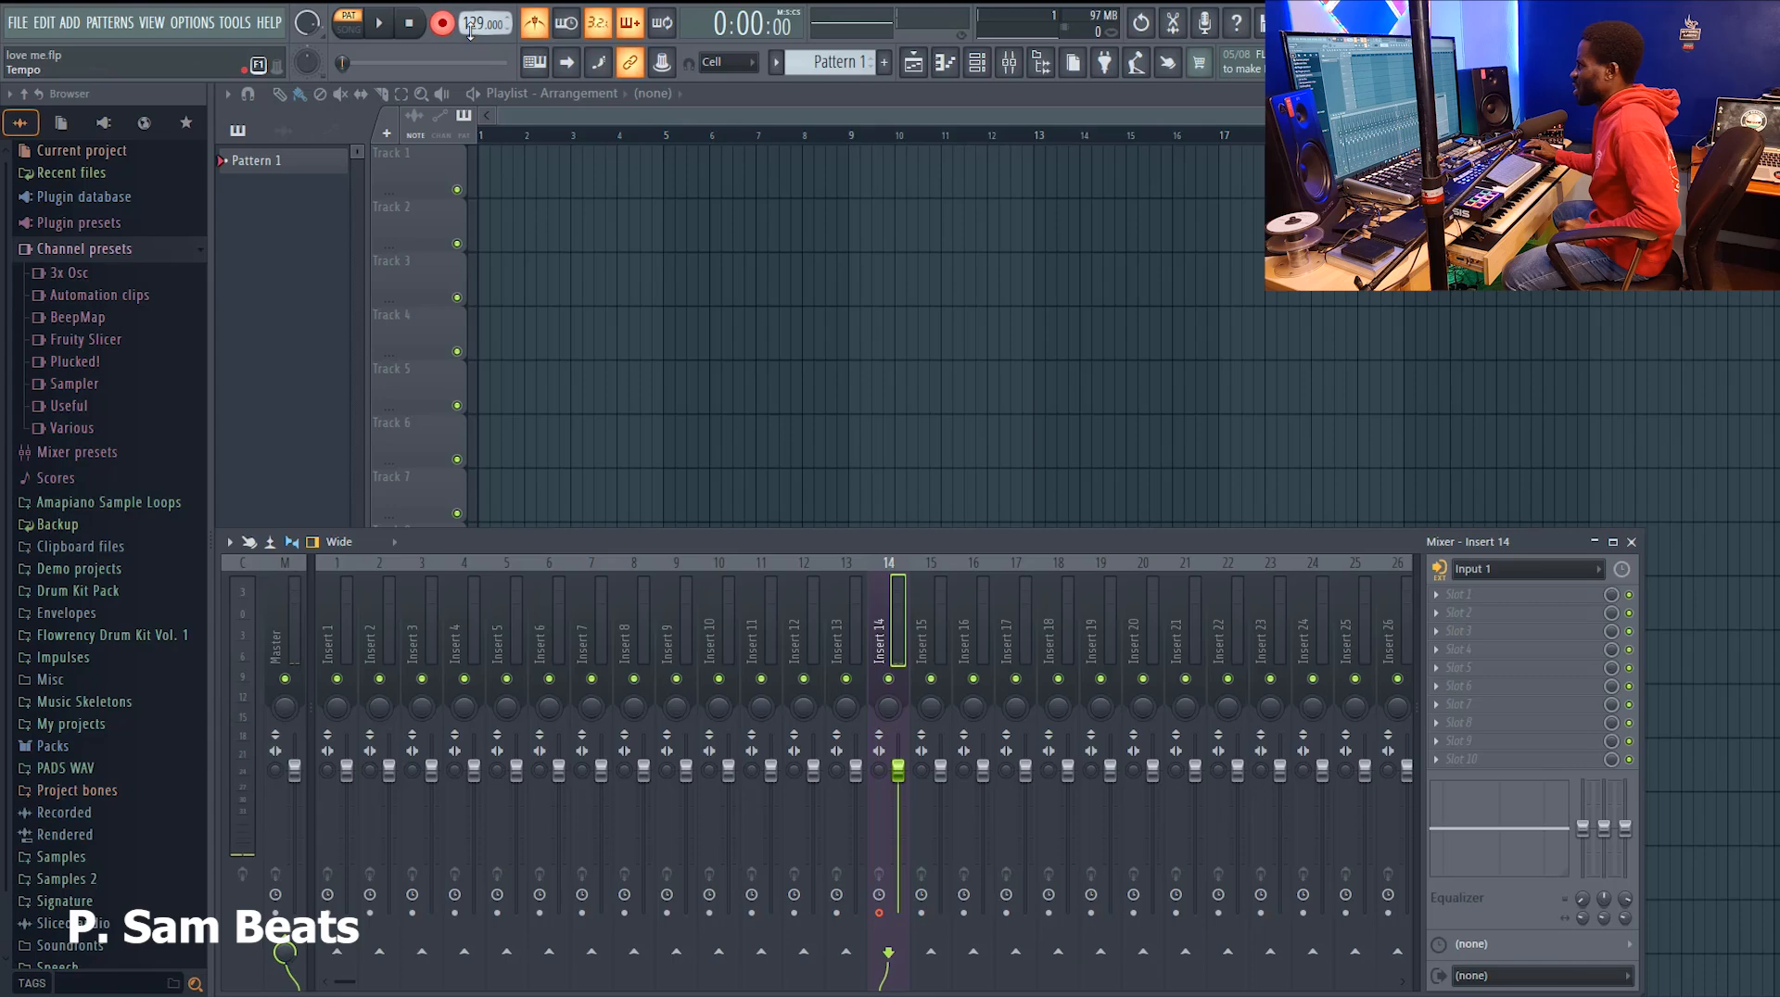
{"action": "right_click", "coordinate": [470, 27]}
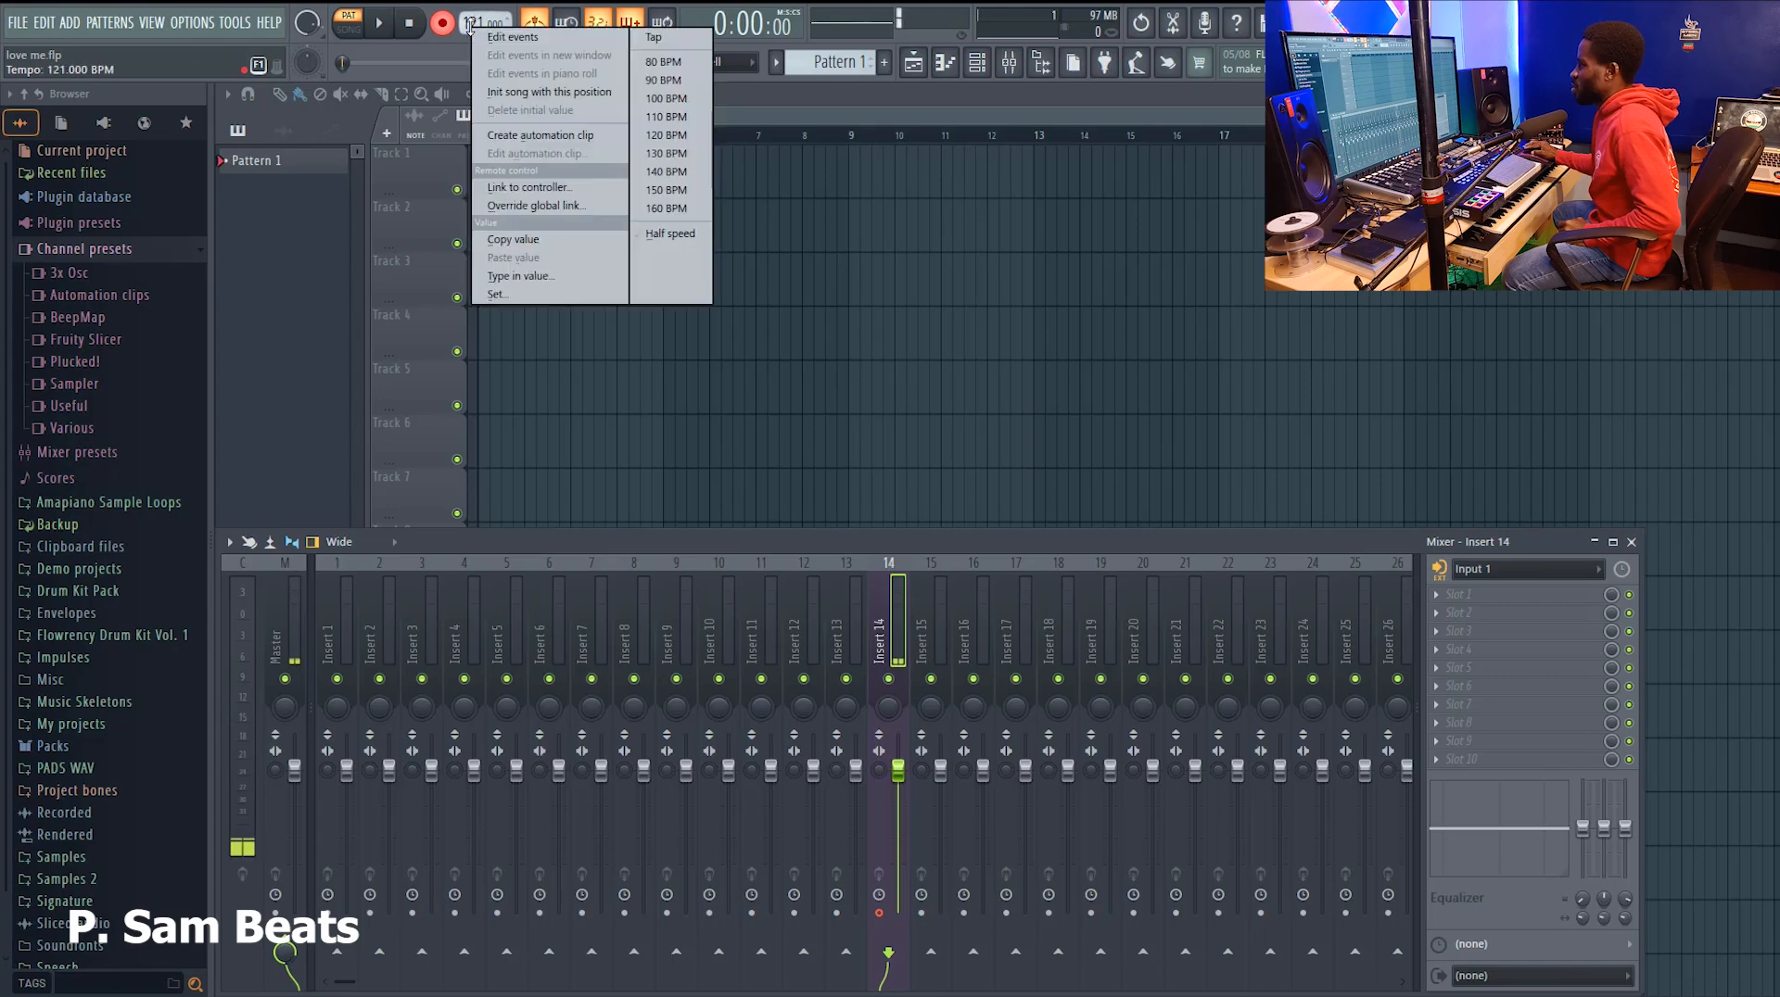
{"action": "left_click", "coordinate": [671, 99]}
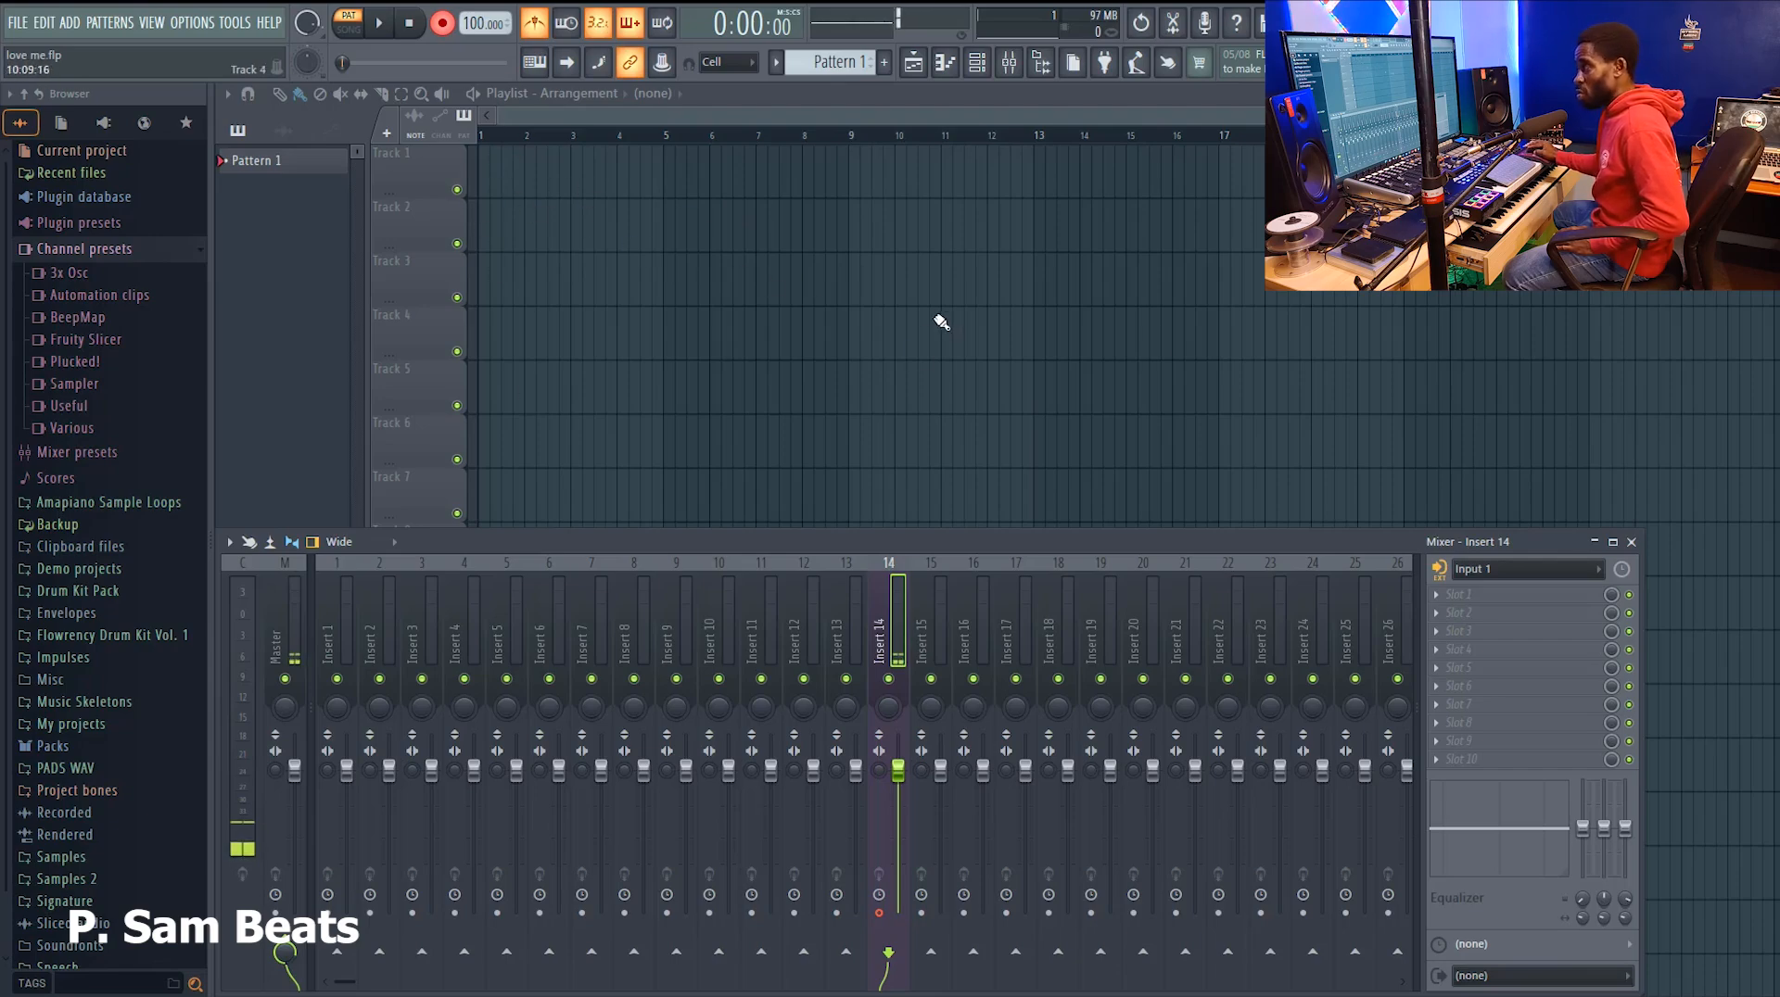
Switch the playback mode from pattern to song.
{"action": "left_click", "coordinate": [362, 35]}
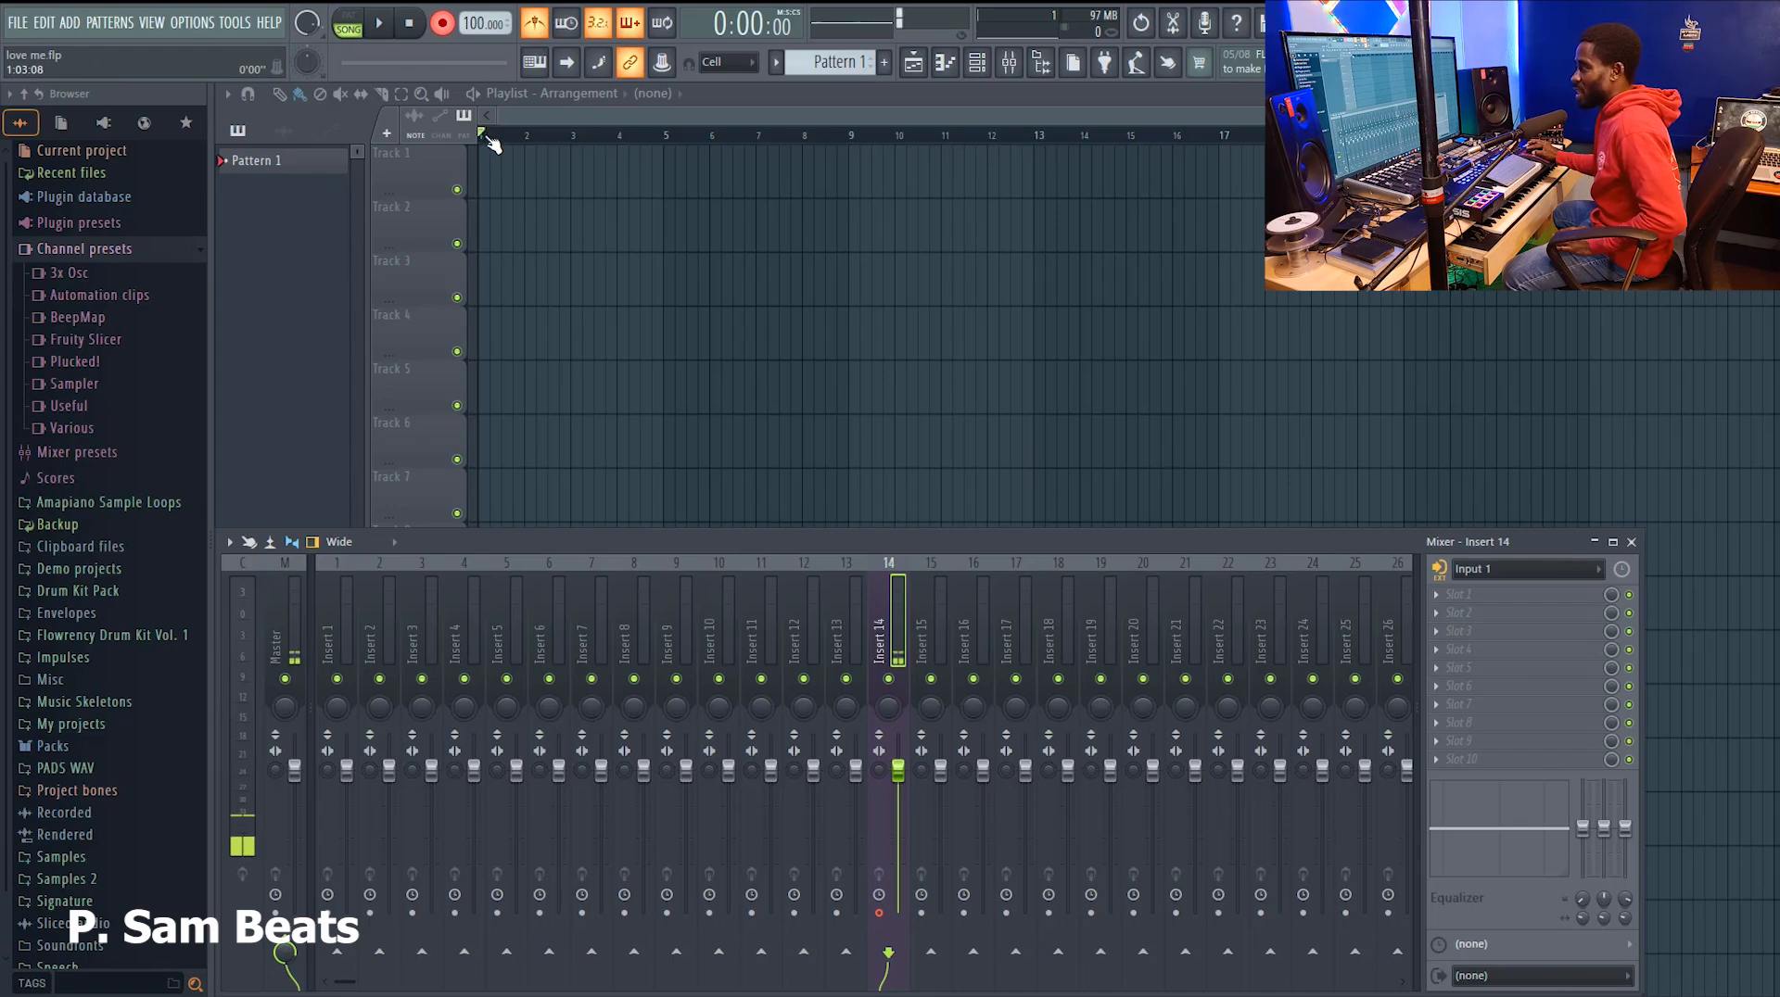
{"action": "left_click", "coordinate": [348, 22]}
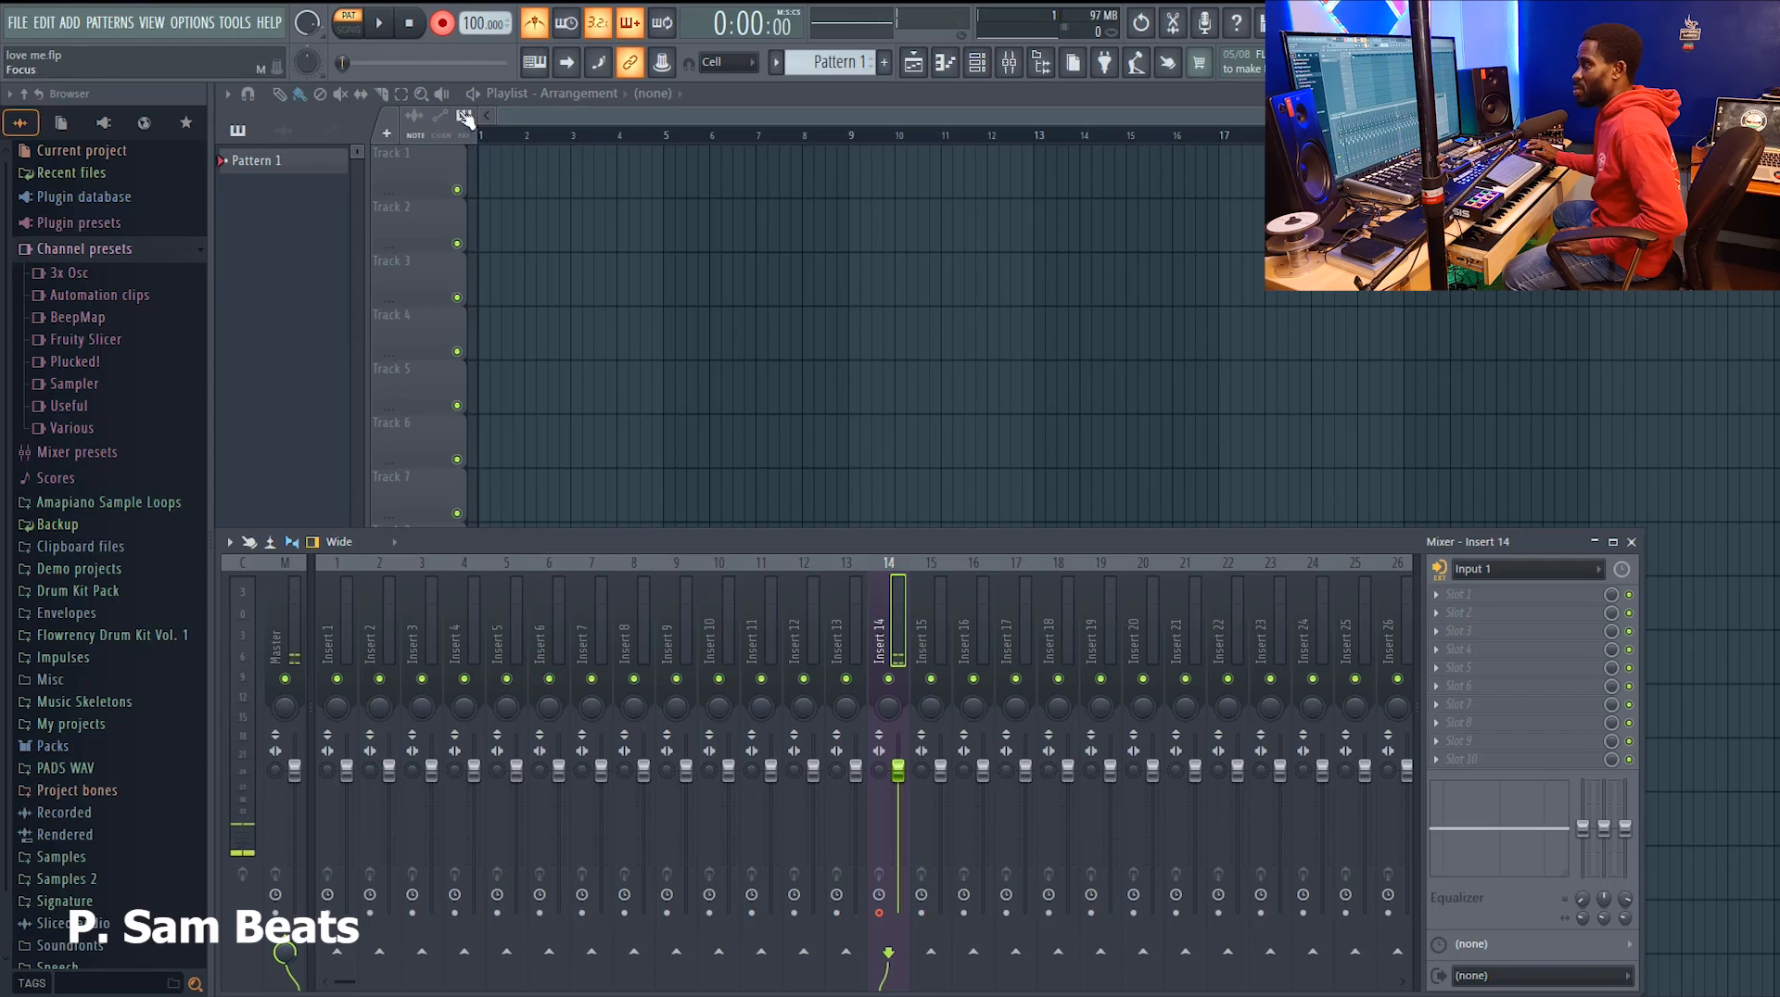
{"action": "left_click", "coordinate": [355, 33]}
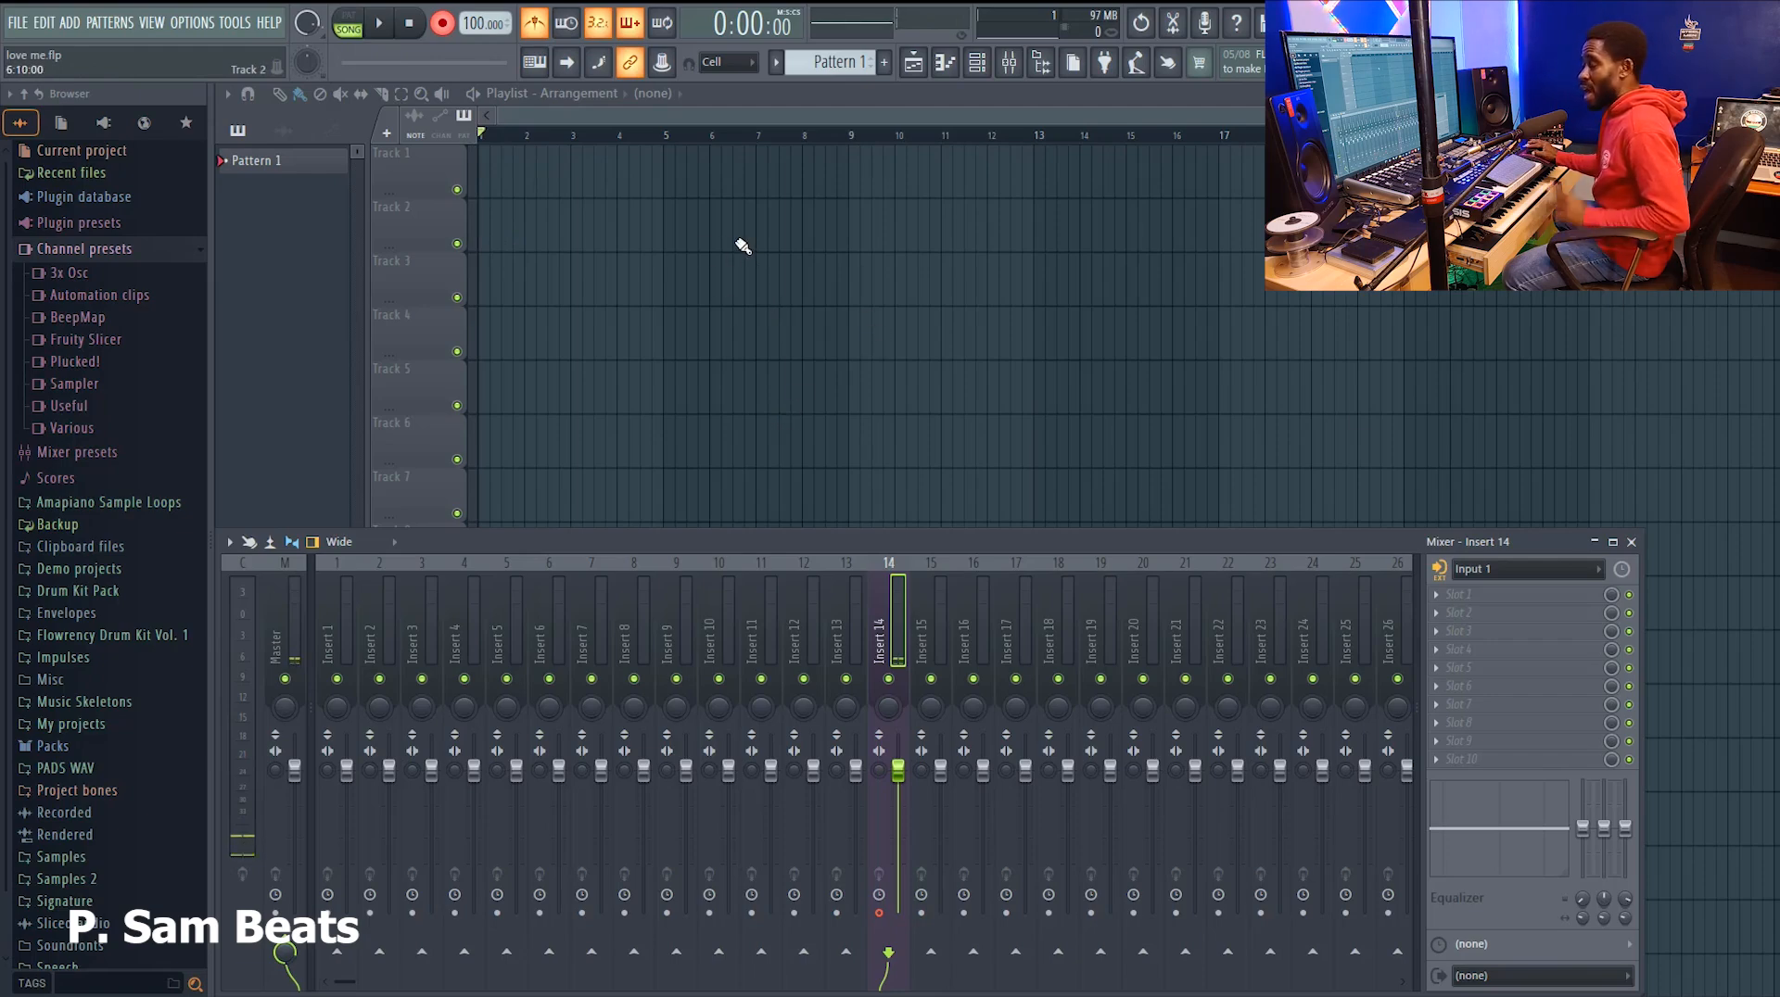
View the channel rack just above the mixer, and close both windows to leave only the playlist.
{"action": "left_click", "coordinate": [978, 63]}
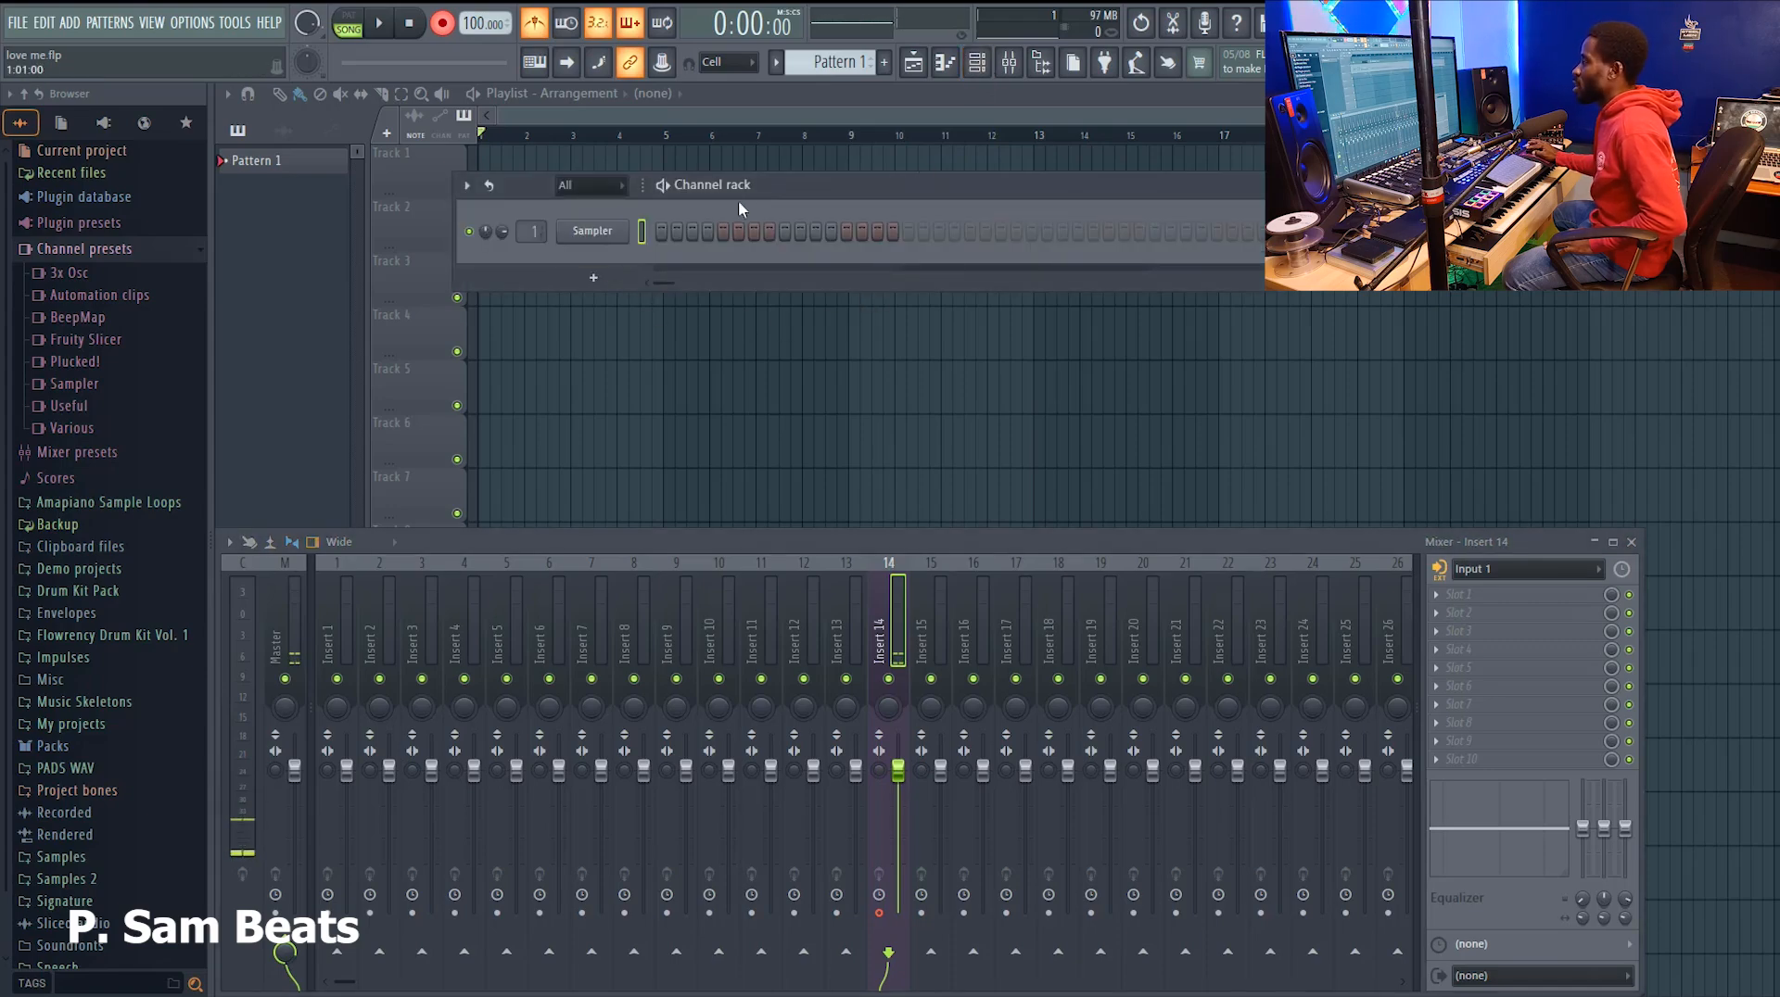
{"action": "left_click_drag", "start_coordinate": [809, 194], "coordinate": [815, 240]}
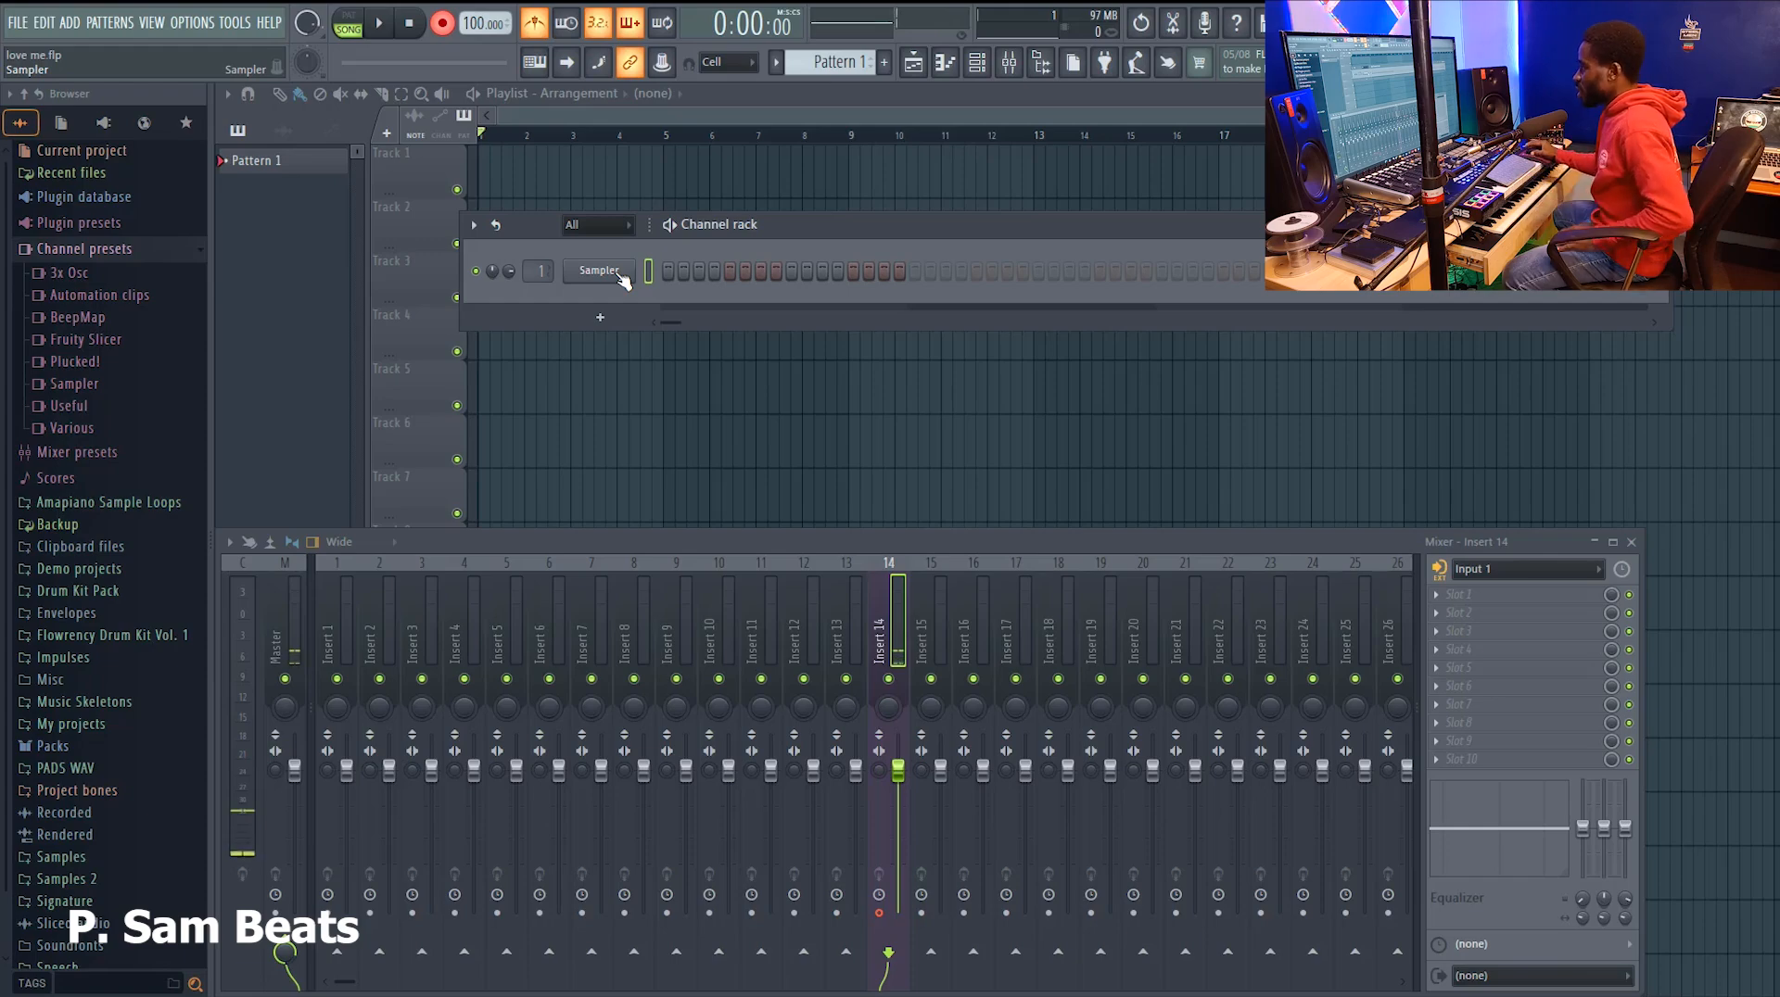
{"action": "left_click_drag", "start_coordinate": [864, 231], "coordinate": [860, 247]}
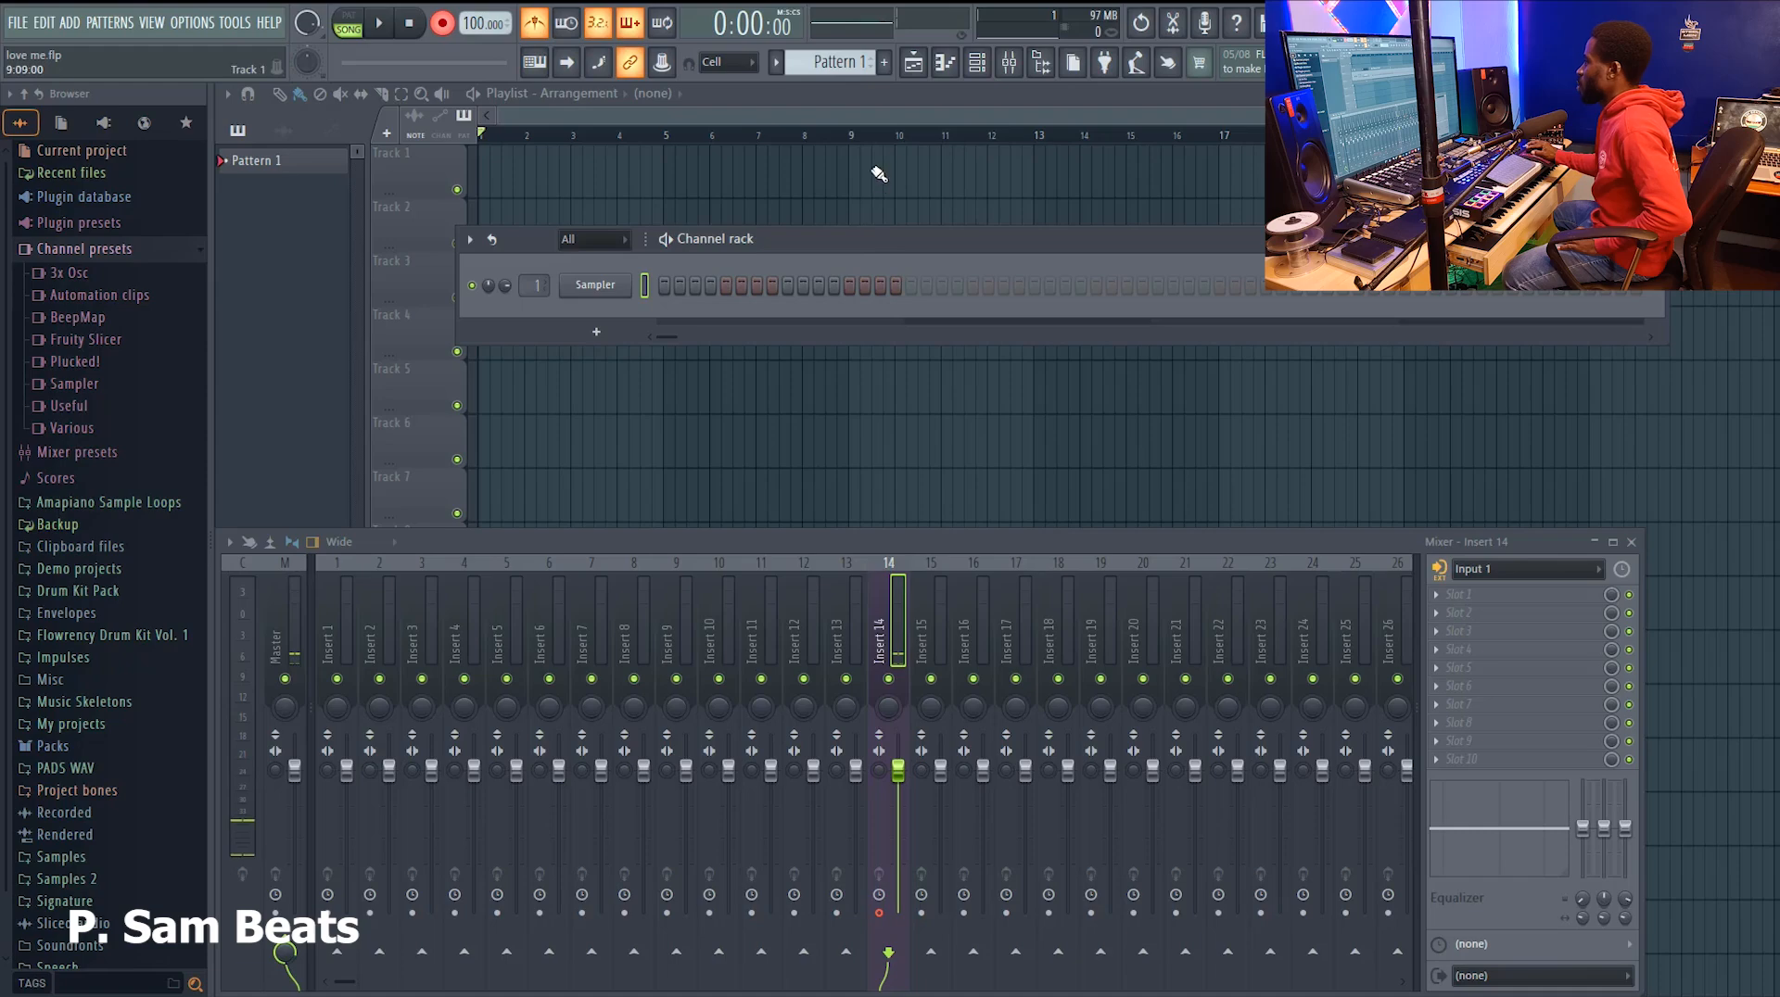
{"action": "key", "text": "F12"}
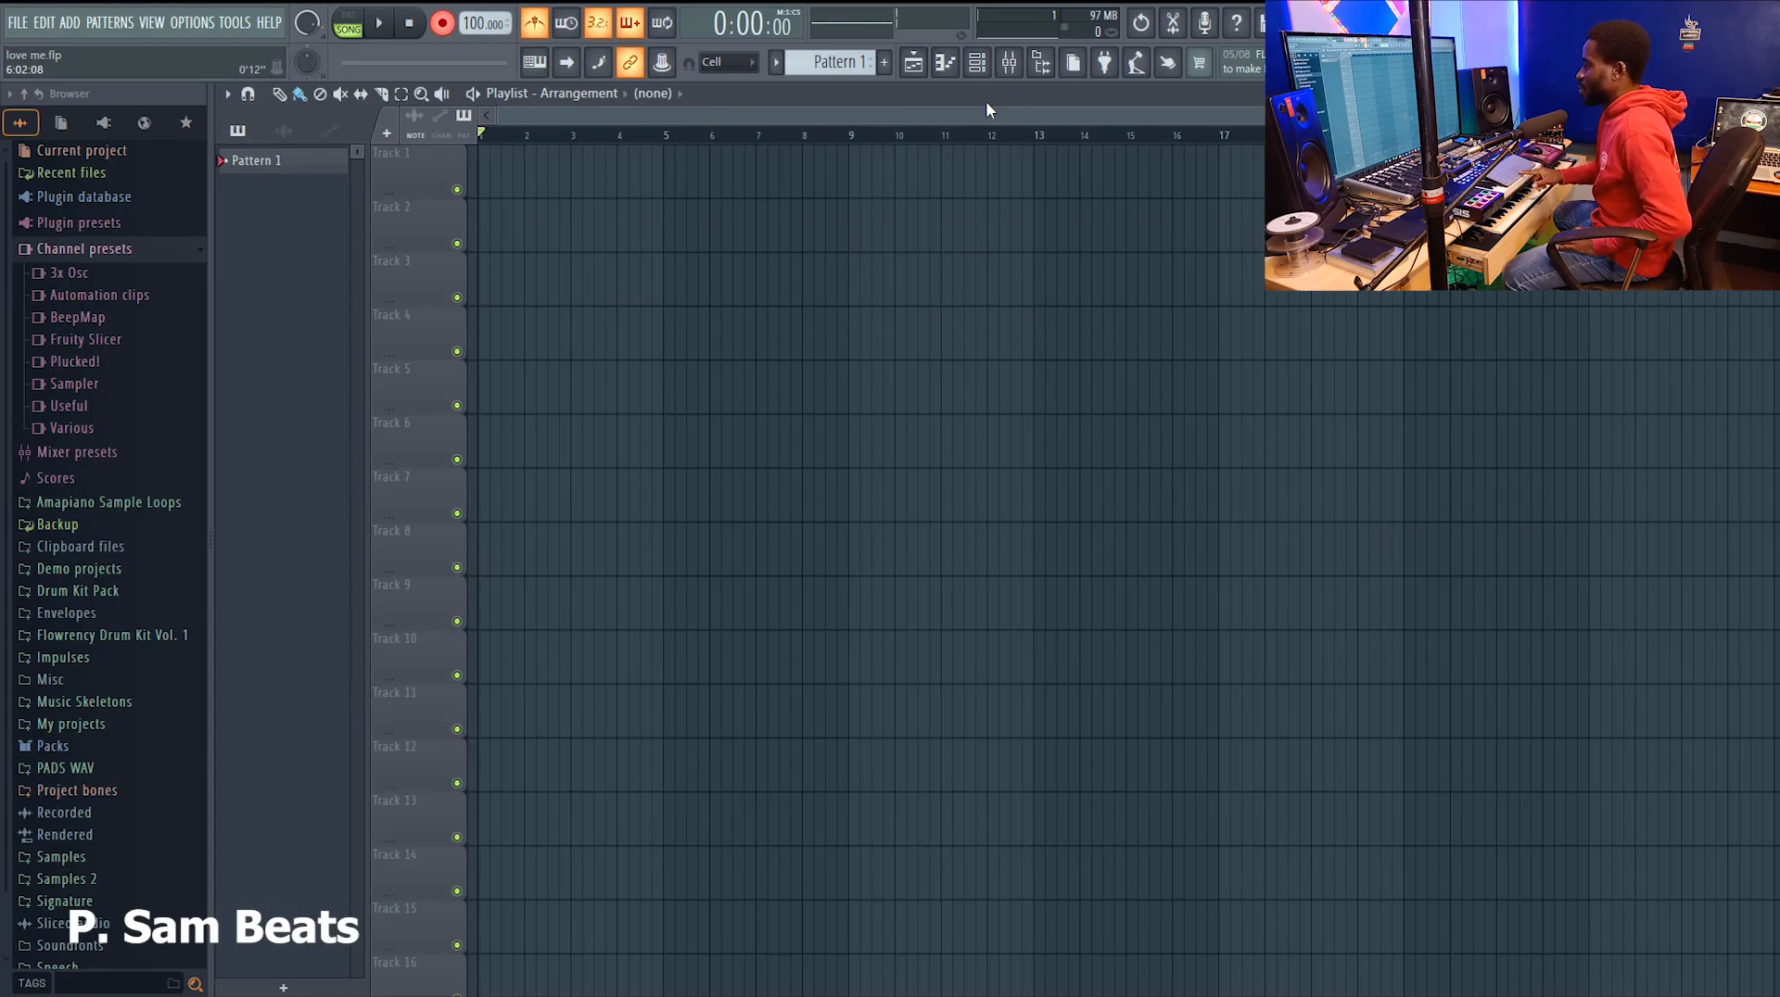
{"action": "key", "text": "space"}
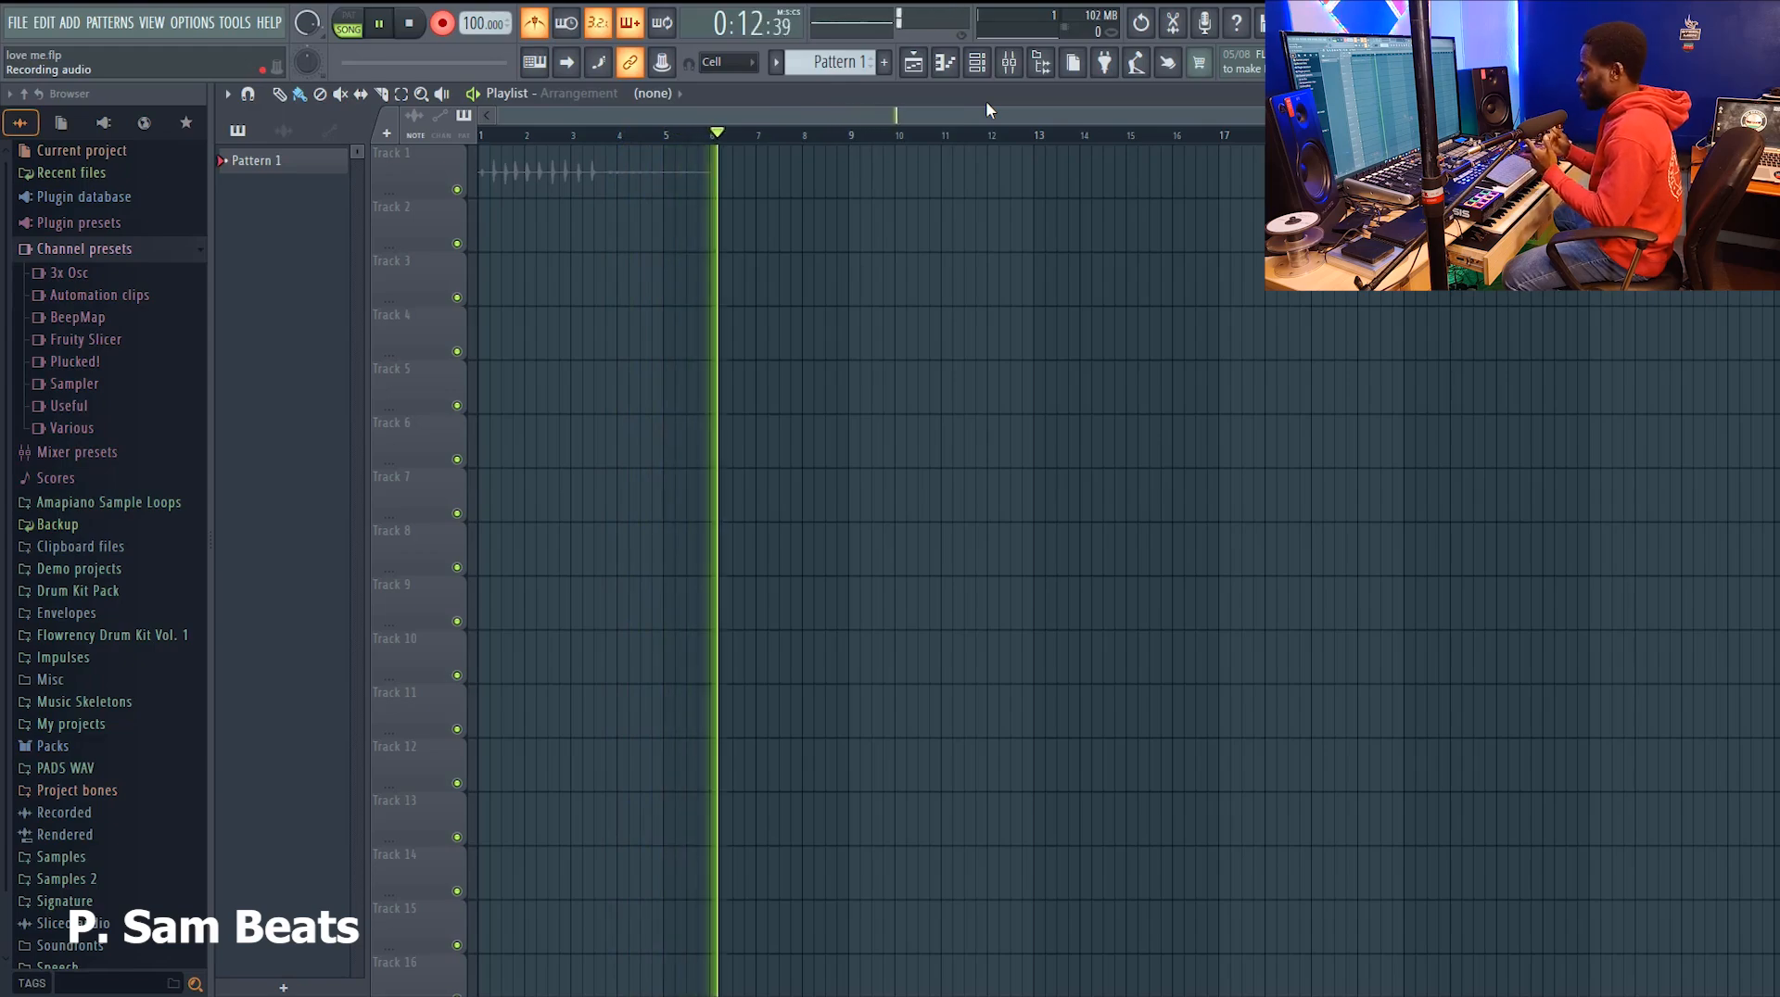
{"action": "key", "text": "space"}
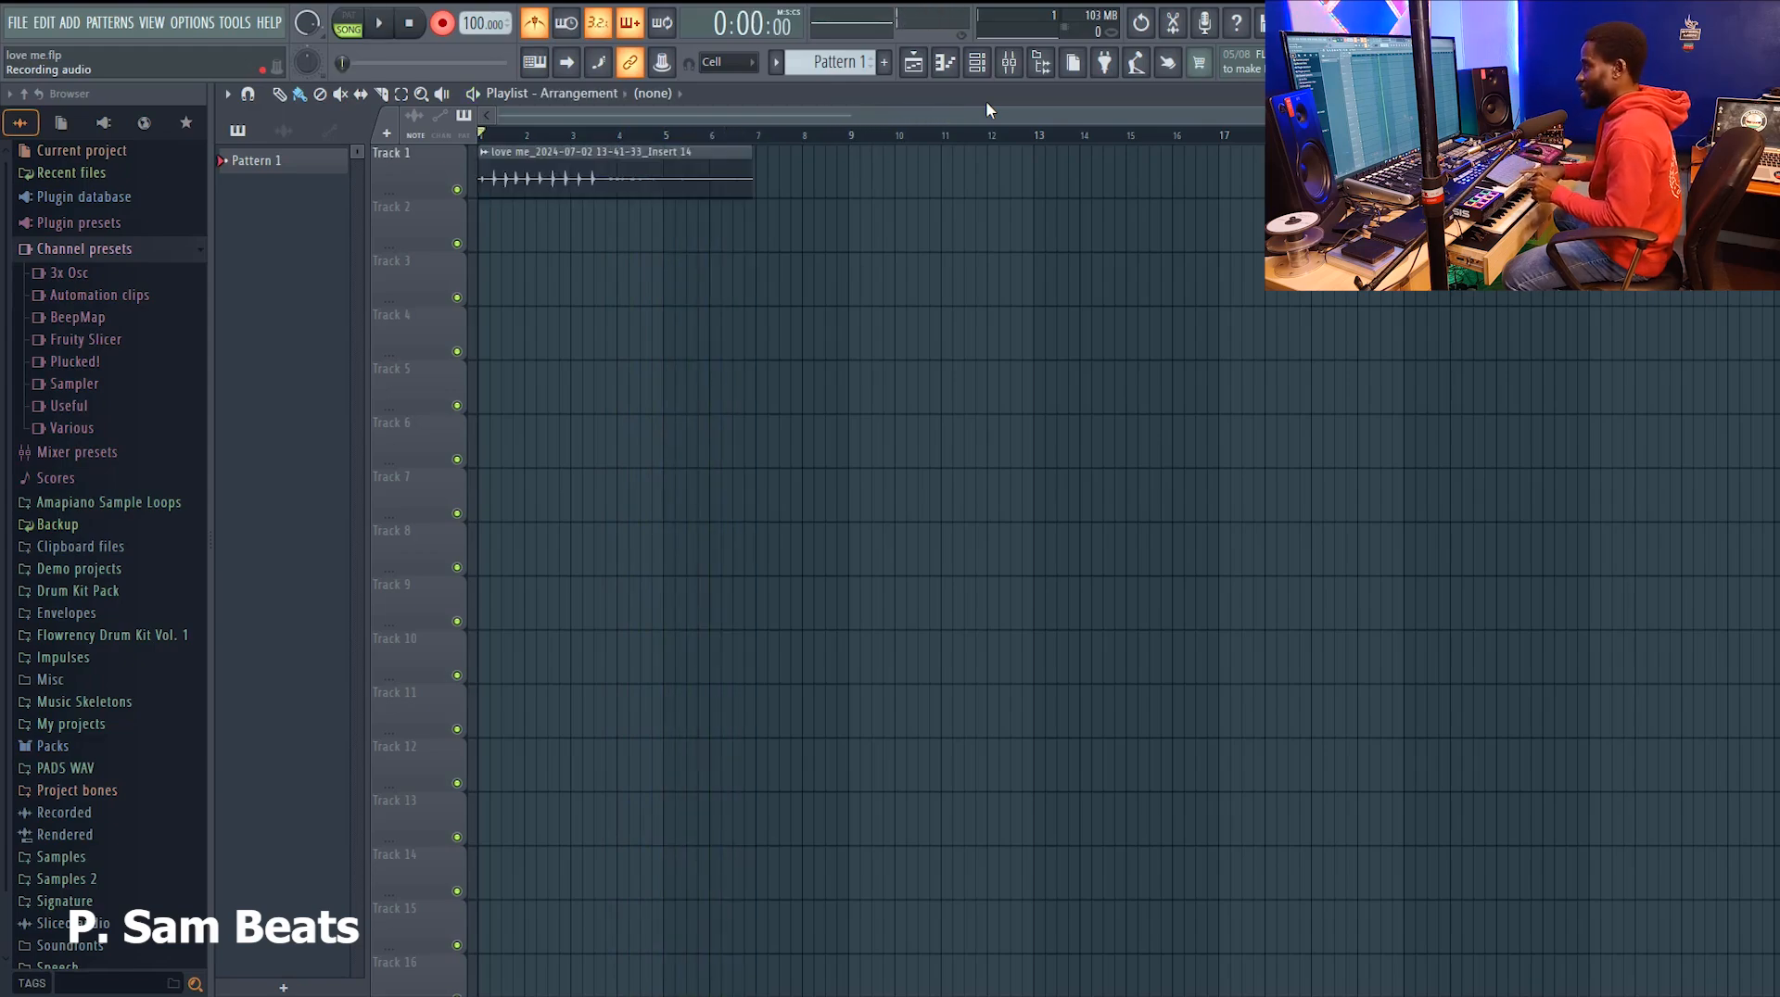
{"action": "key", "text": "ctrl+z"}
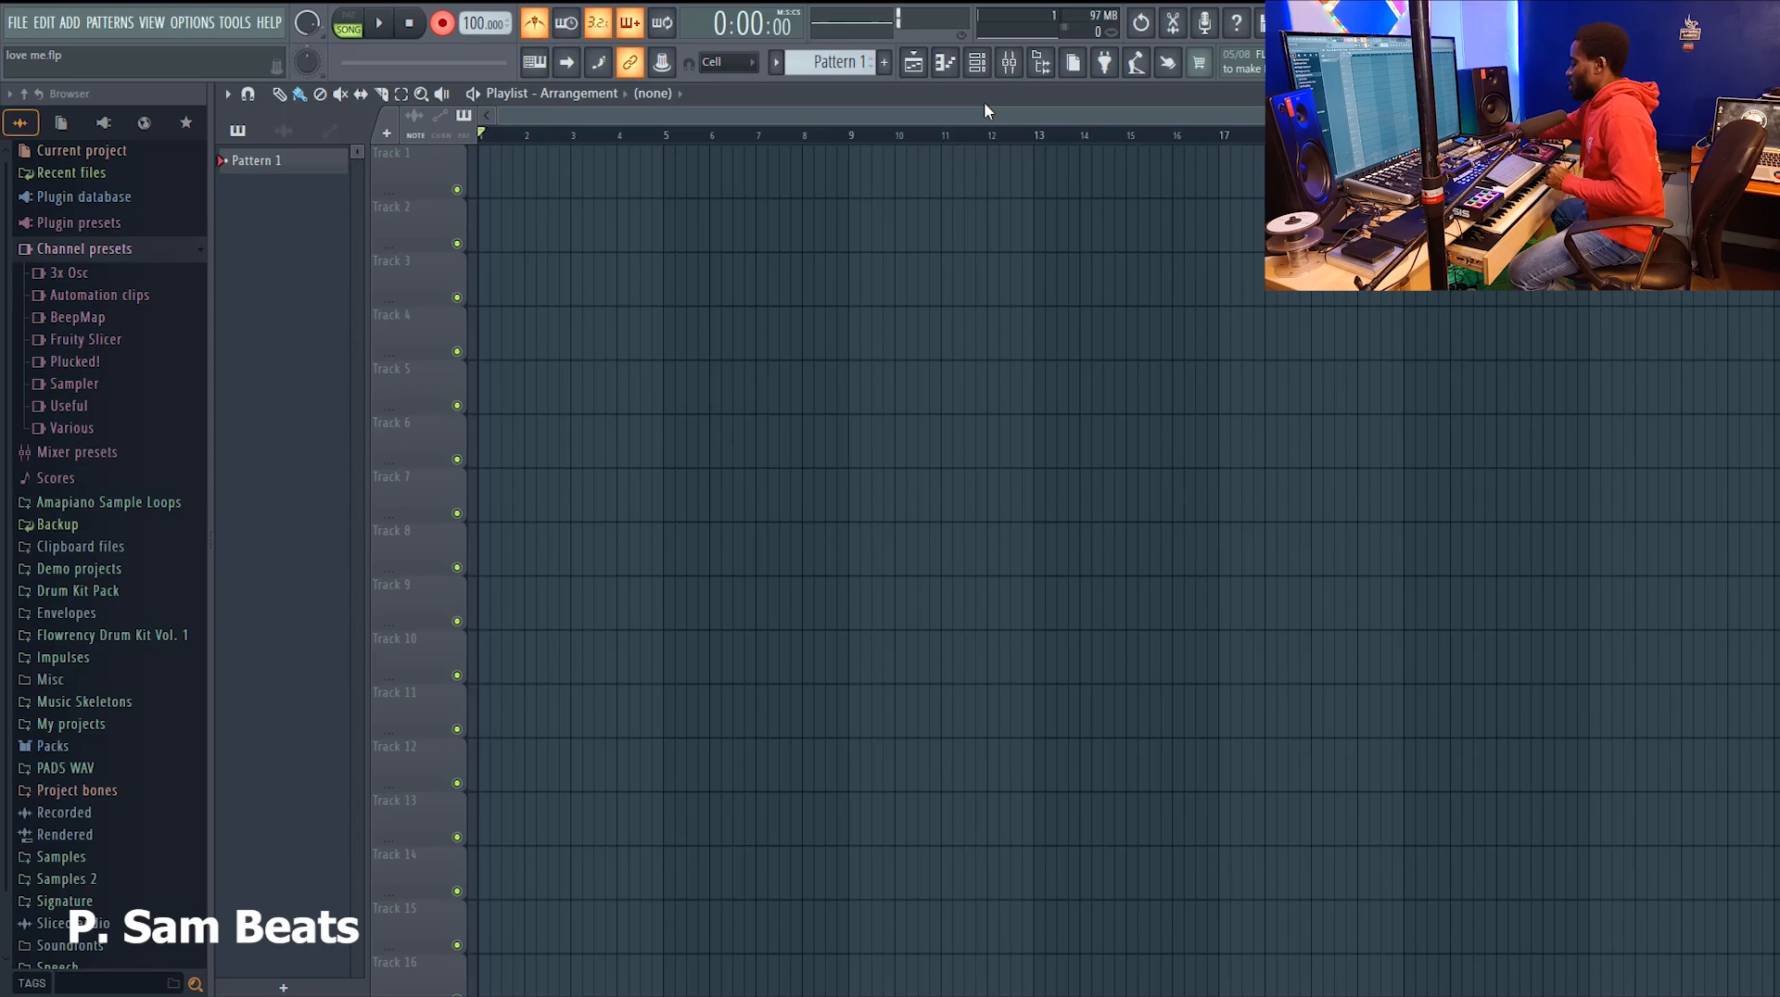
Record an audio take of about seven bars from Insert 14 into the playlist and play it back without the metronome.
{"action": "key", "text": "space"}
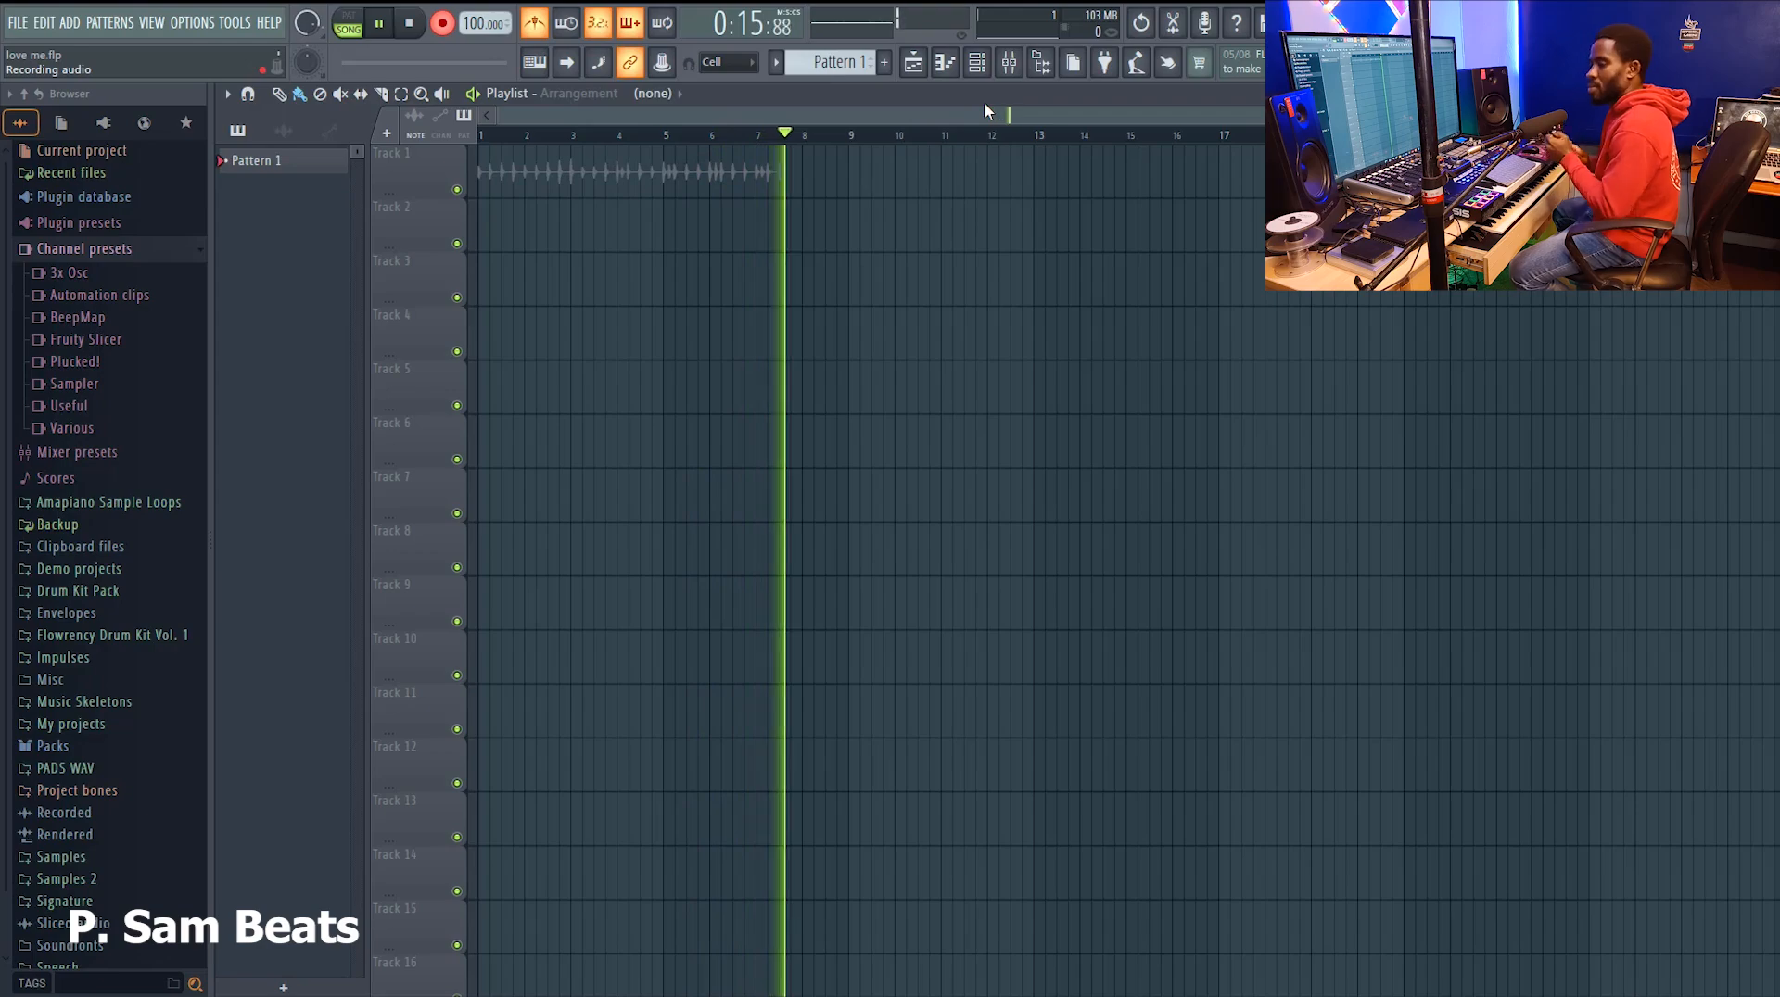
{"action": "key", "text": "space"}
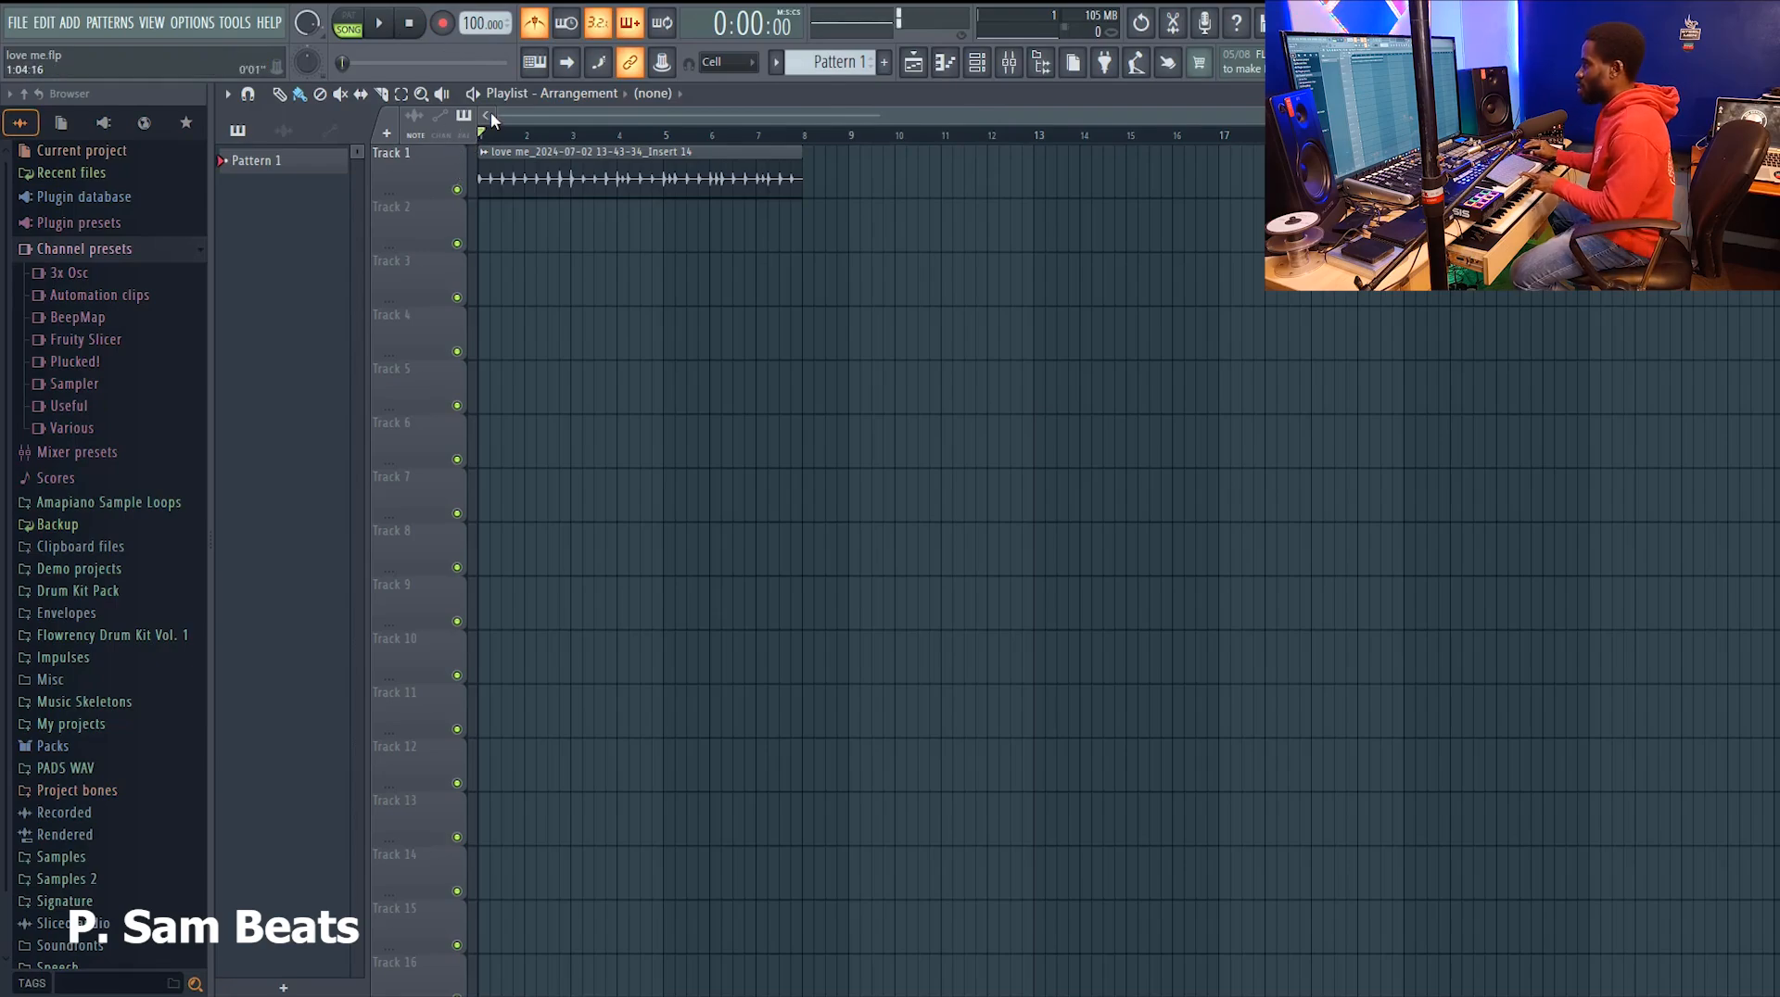
{"action": "left_click", "coordinate": [536, 24]}
{"action": "key", "text": "space"}
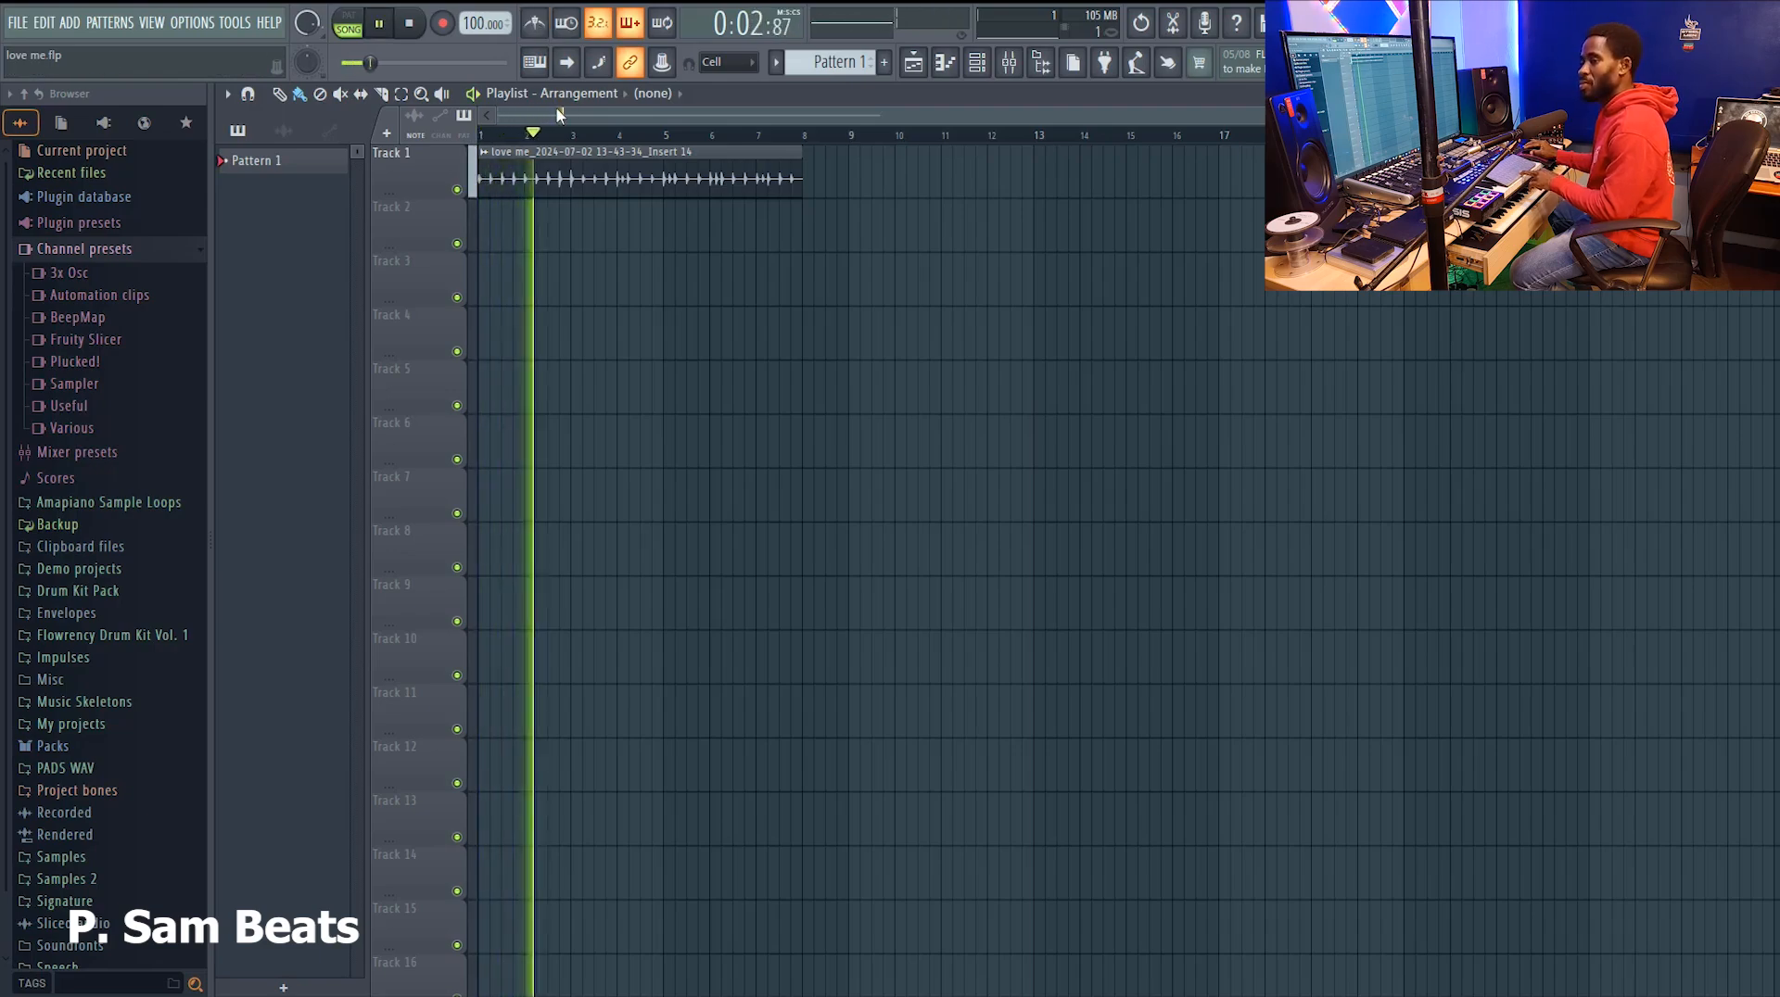
{"action": "key", "text": "space"}
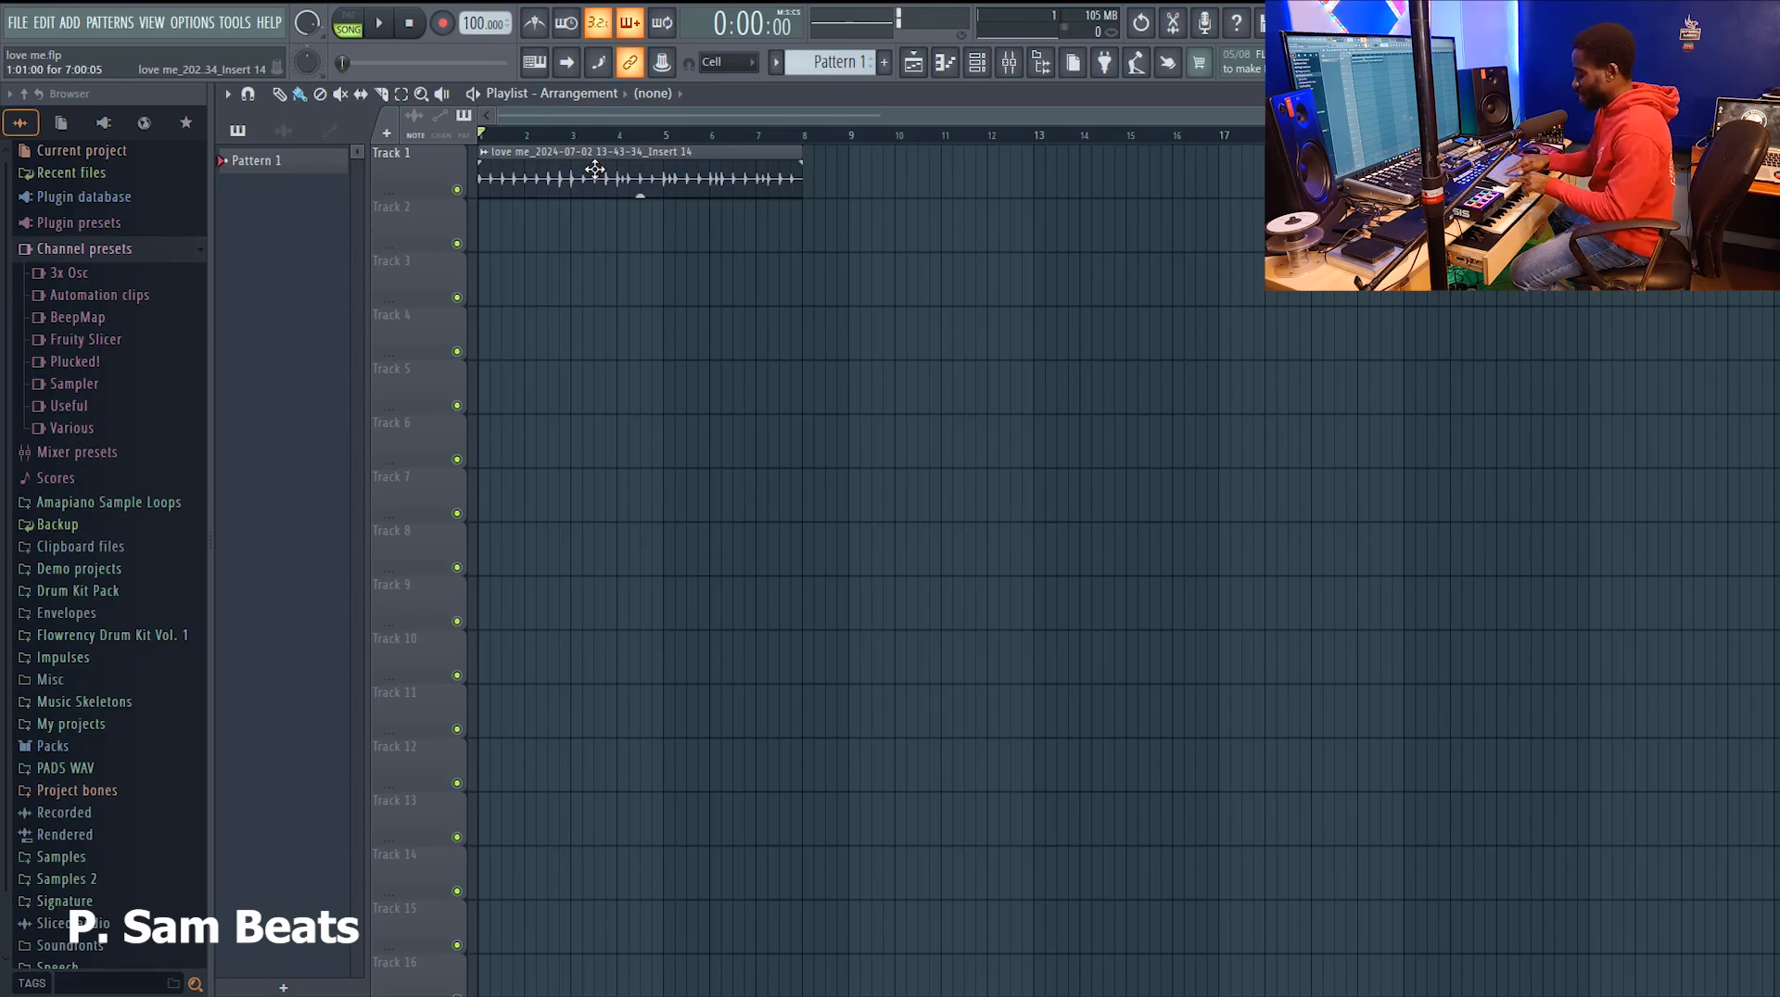
Save the project and check the recorded file in File Explorer, in the Audio folder inside "love me".
{"action": "key", "text": "ctrl+s"}
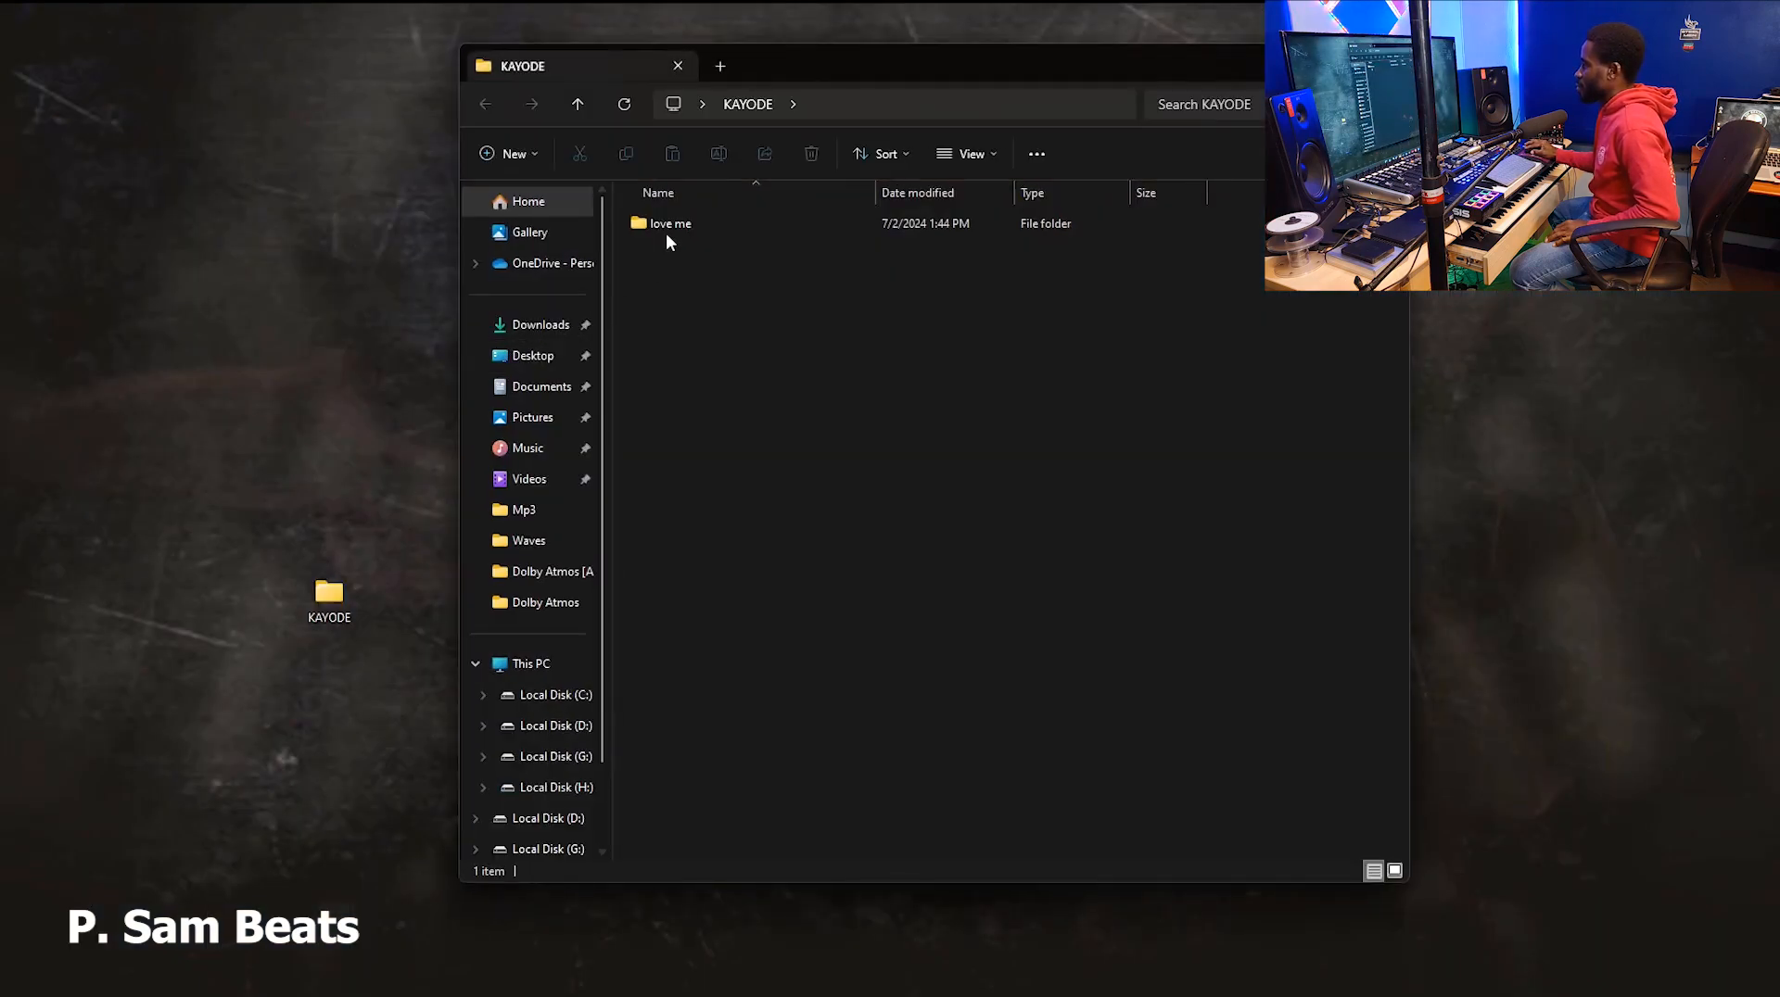
{"action": "double_click", "coordinate": [665, 227]}
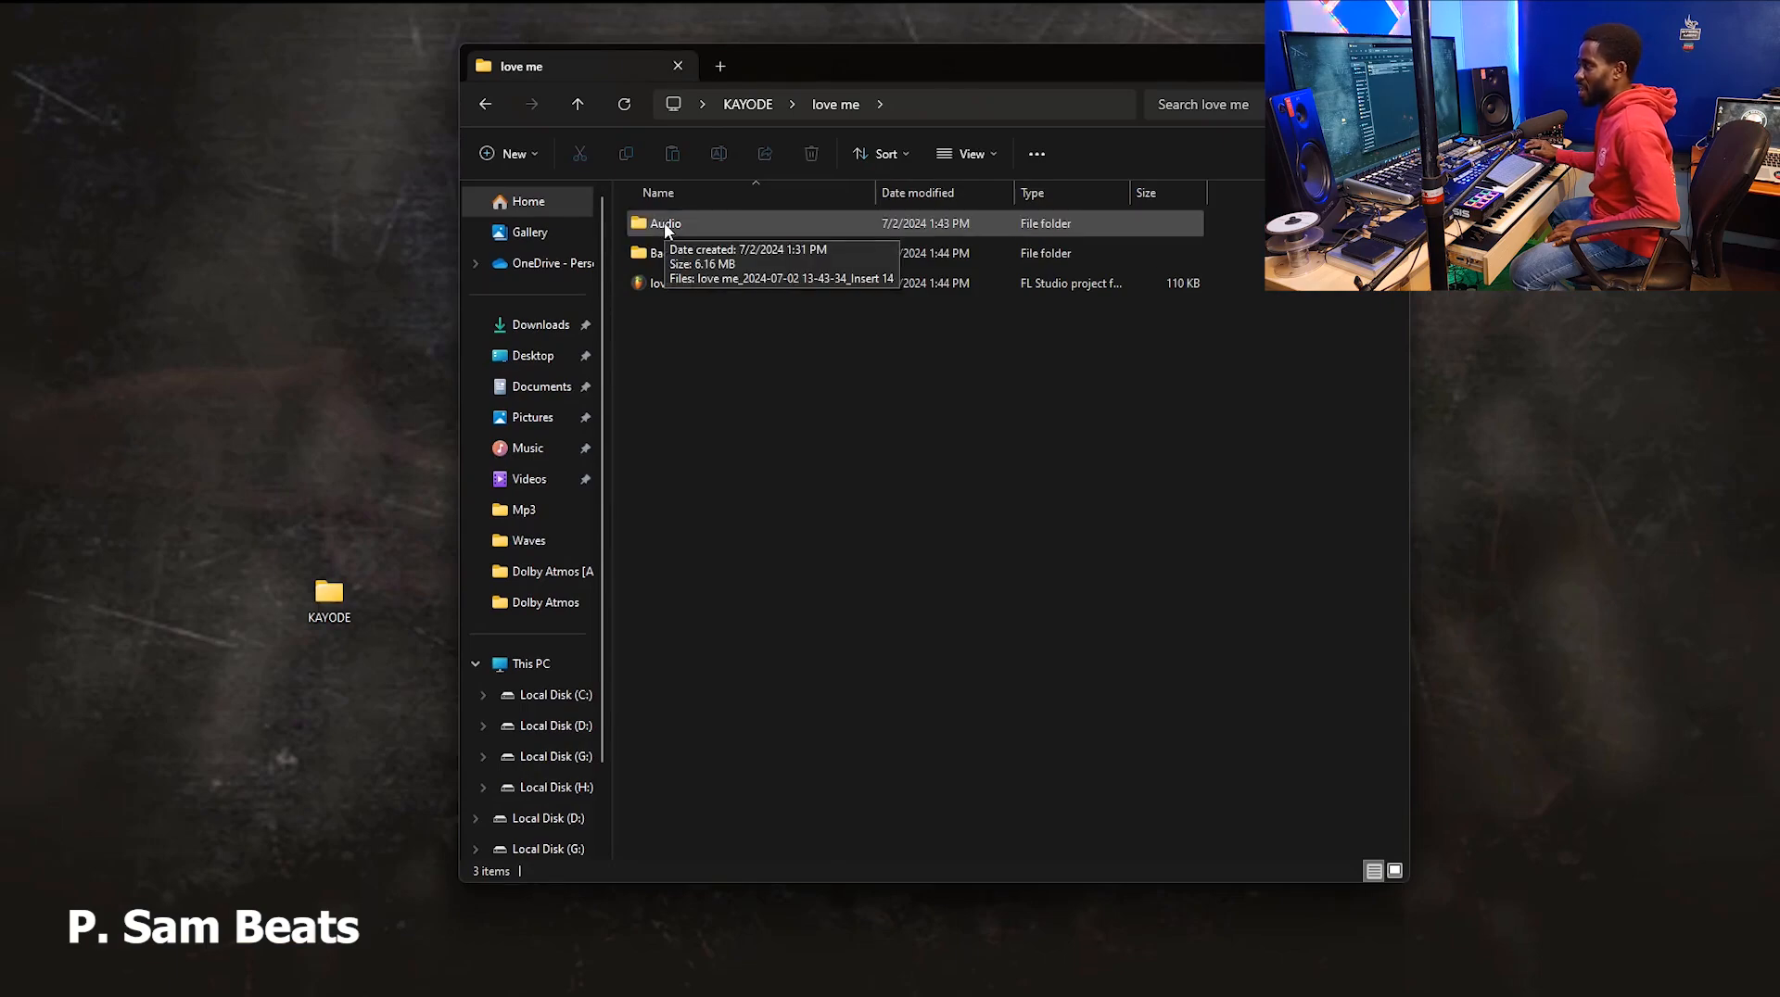
{"action": "double_click", "coordinate": [664, 224]}
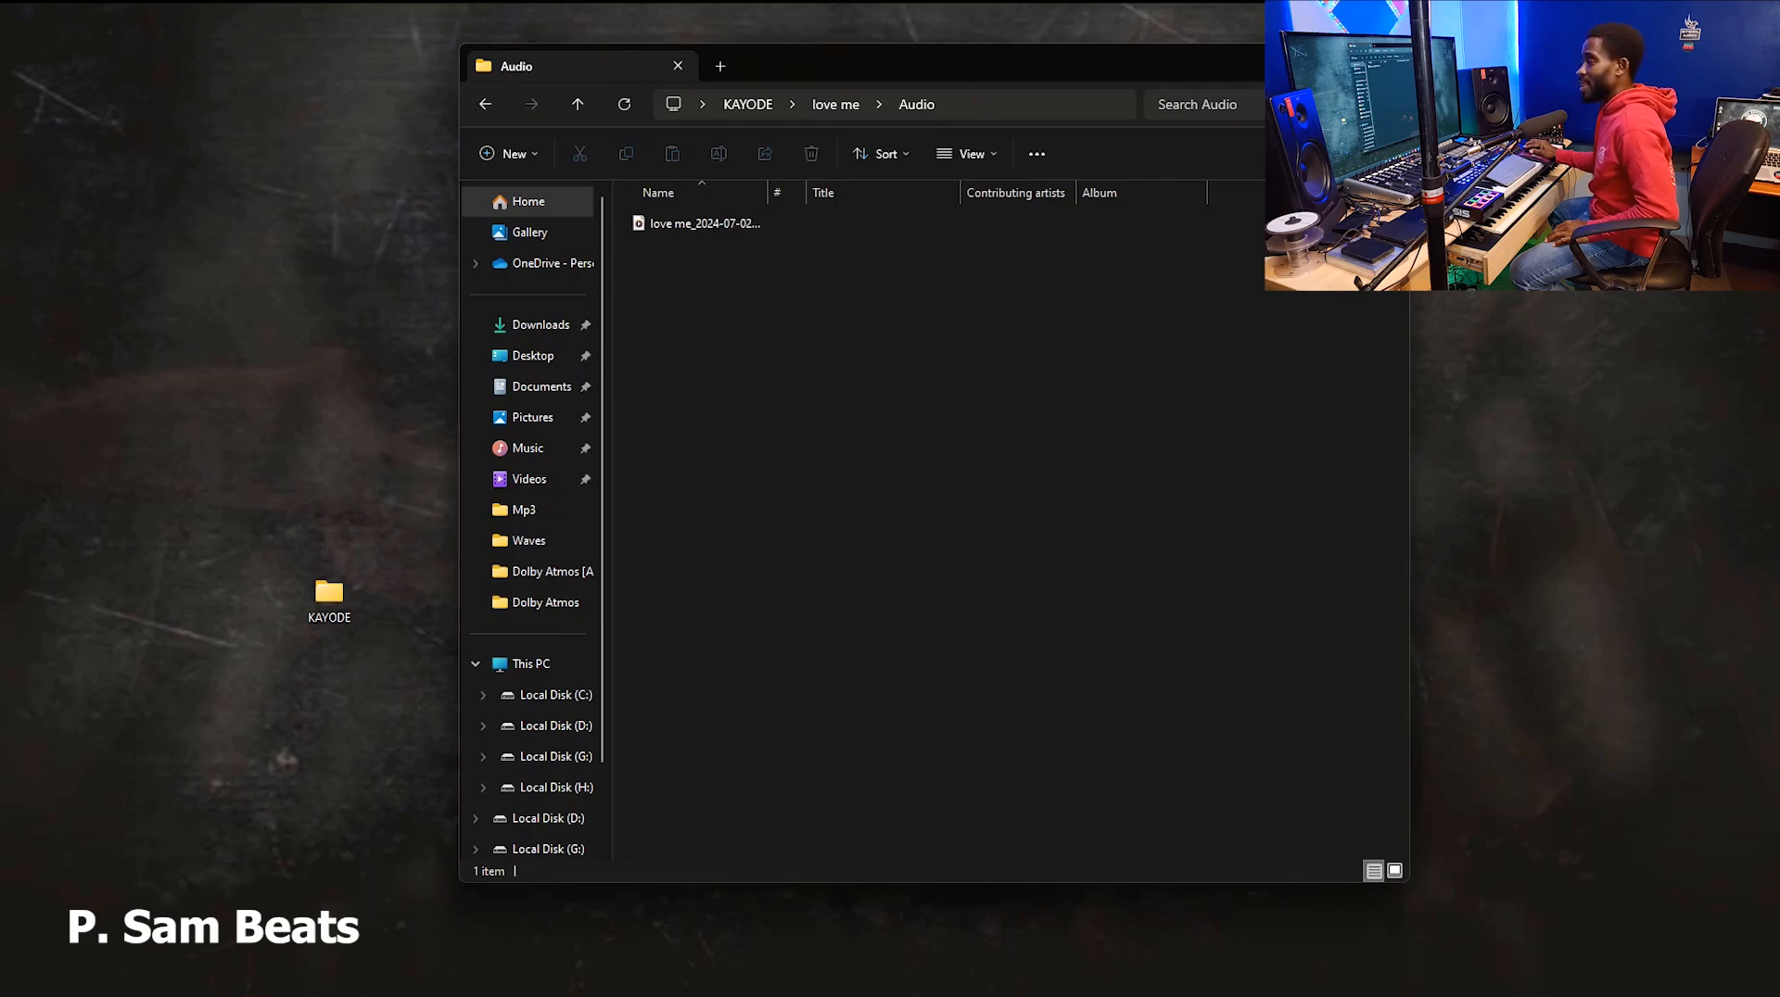
{"action": "key", "text": "alt+F4"}
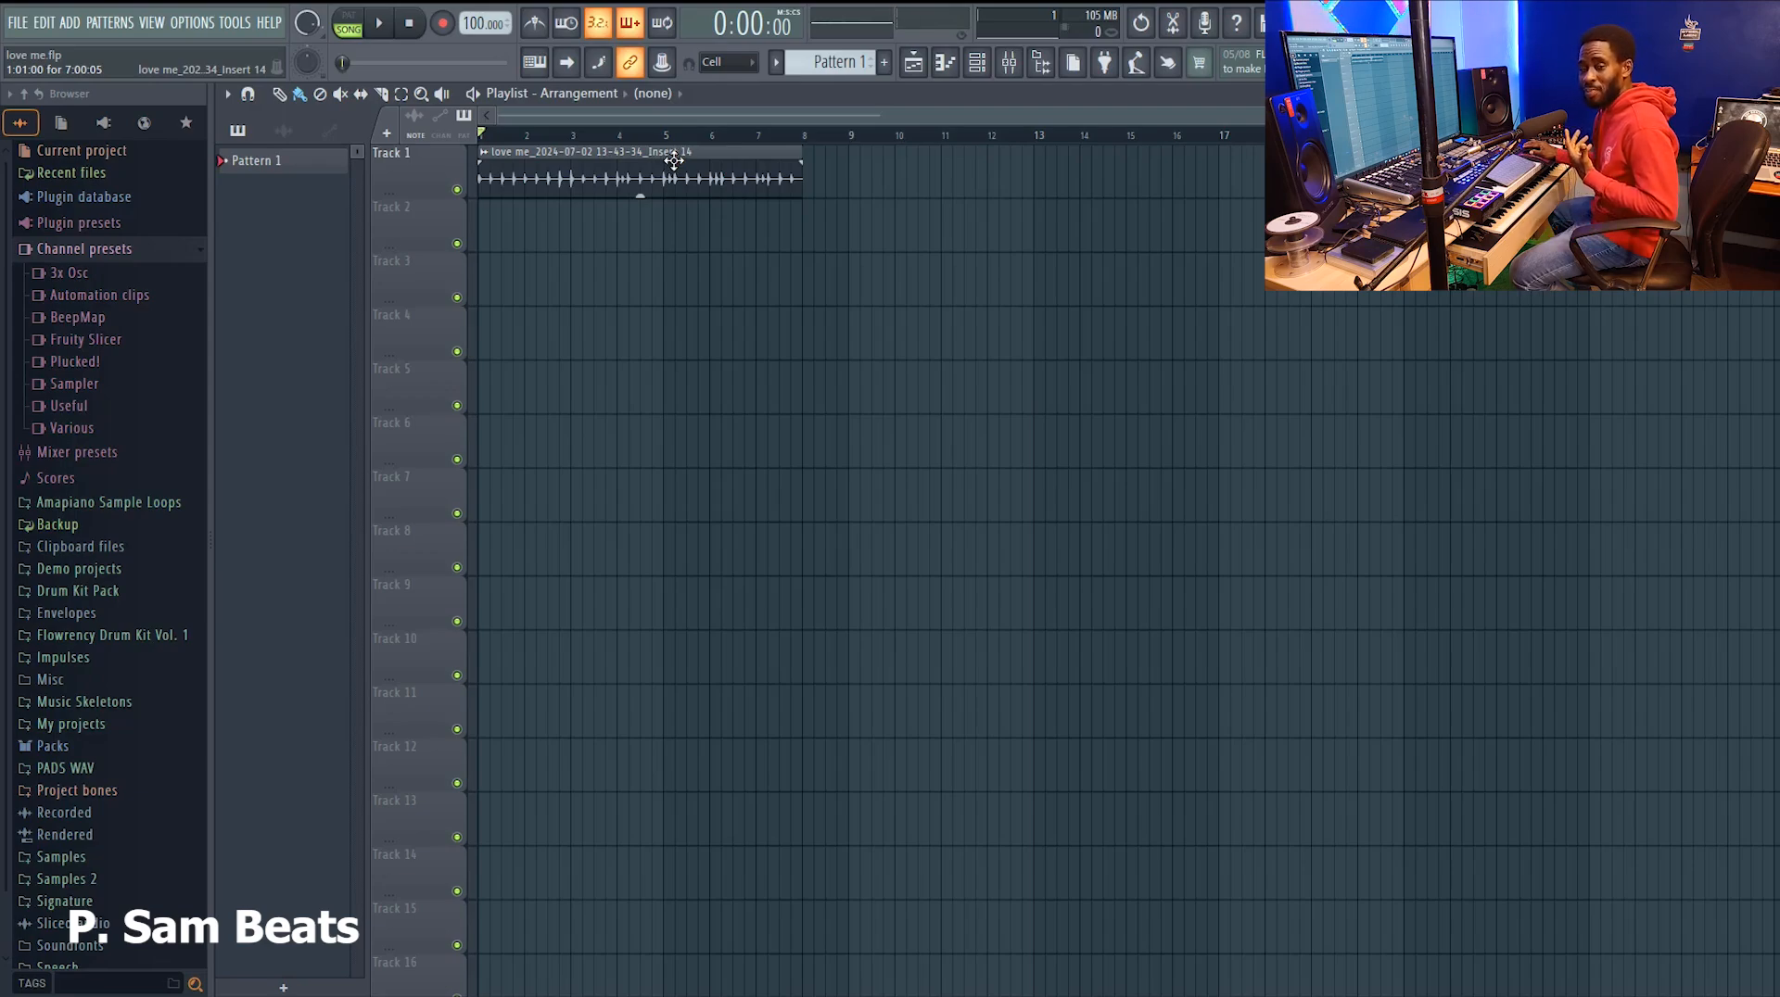
Reopen the mixer higher over the playlist and show the channel rack above it.
{"action": "left_click", "coordinate": [1014, 63]}
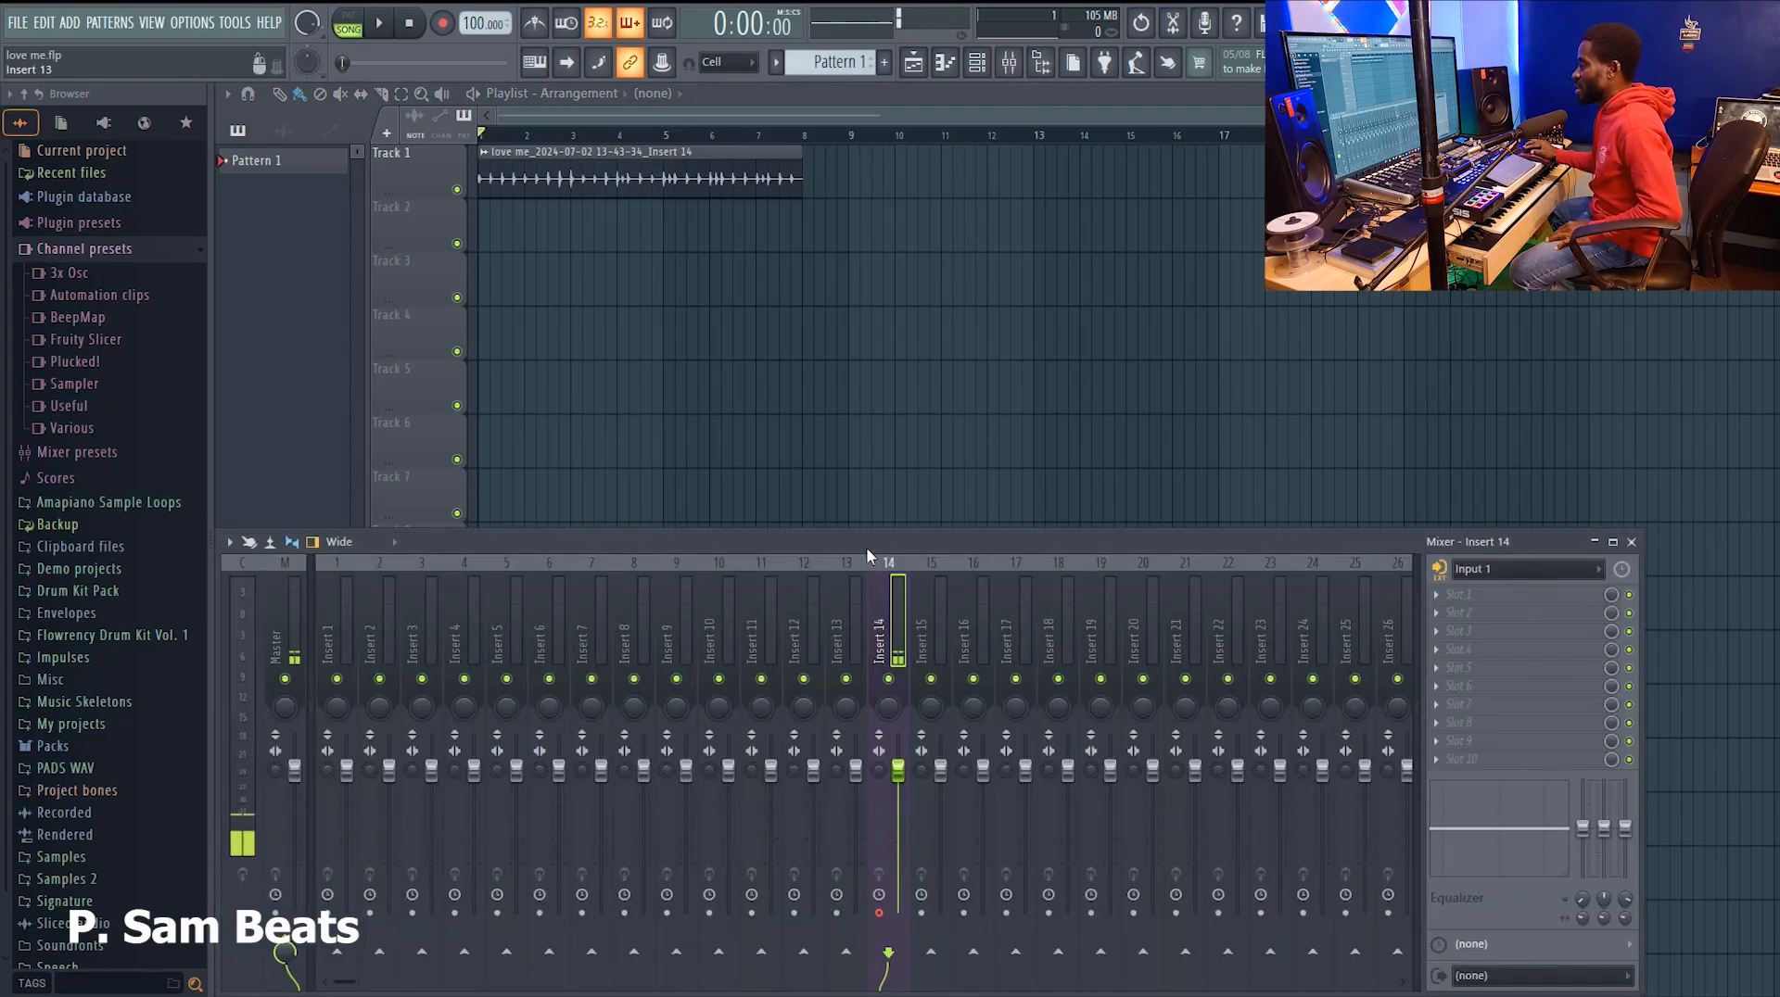
{"action": "left_click_drag", "start_coordinate": [864, 542], "coordinate": [904, 426]}
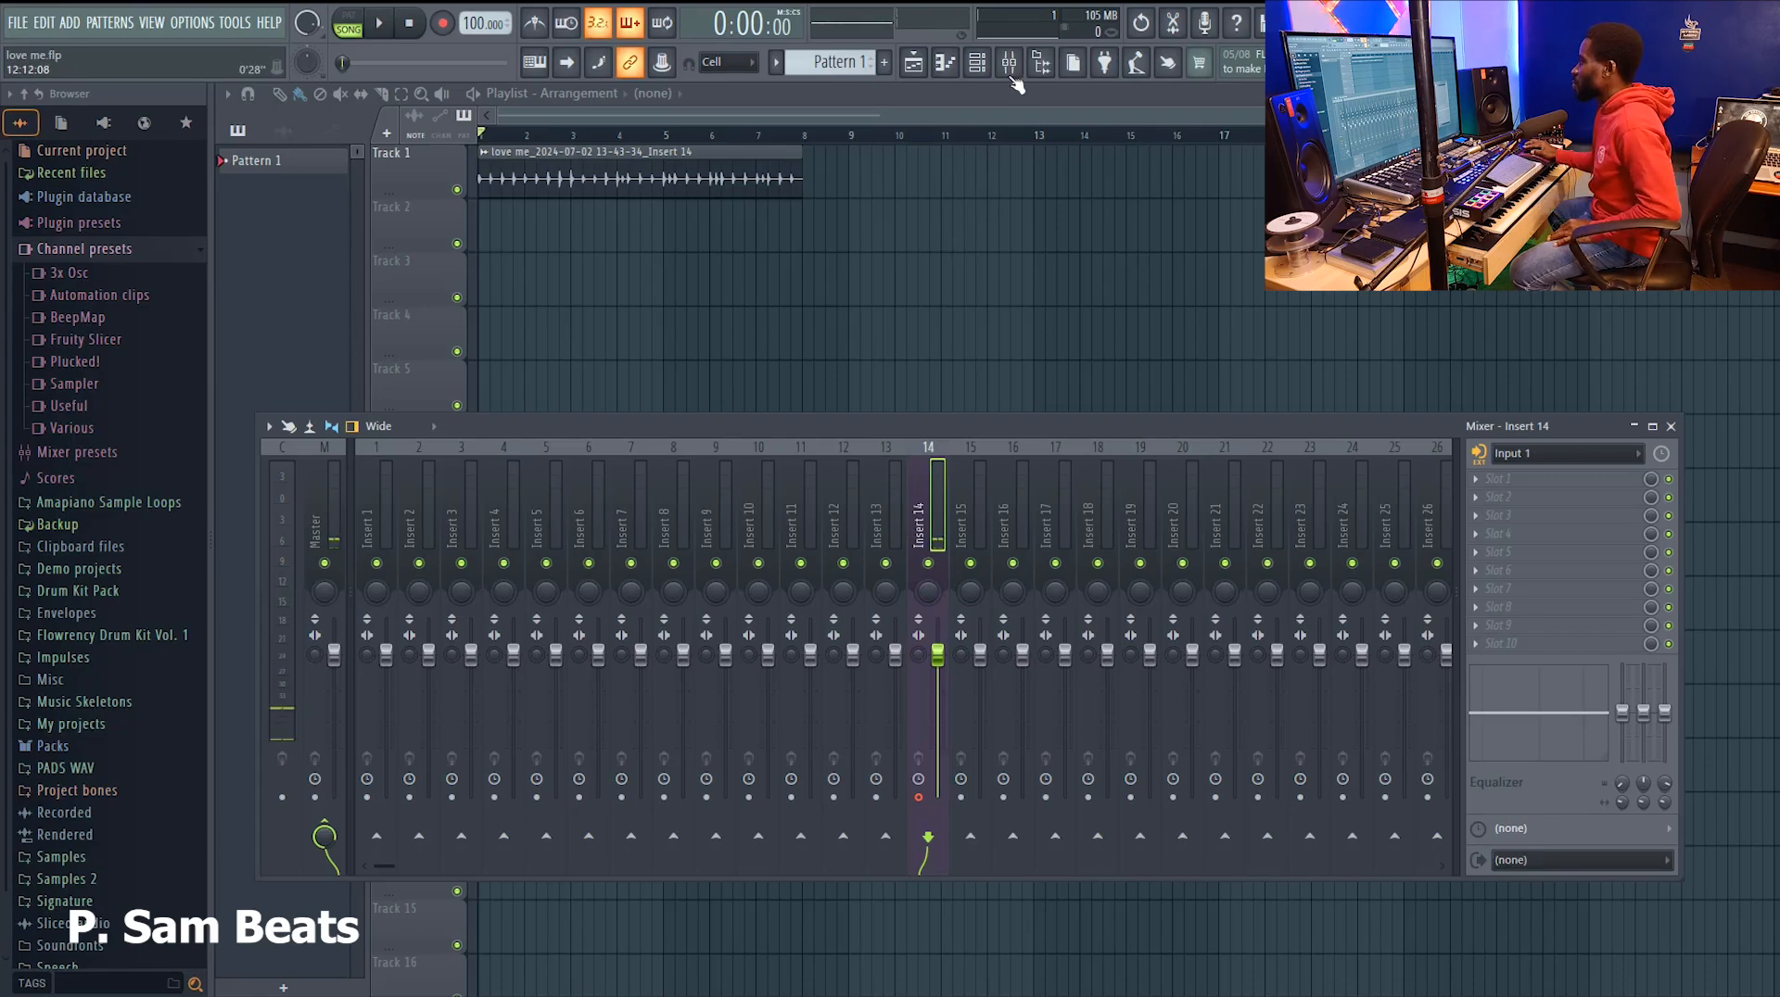
{"action": "left_click", "coordinate": [976, 65]}
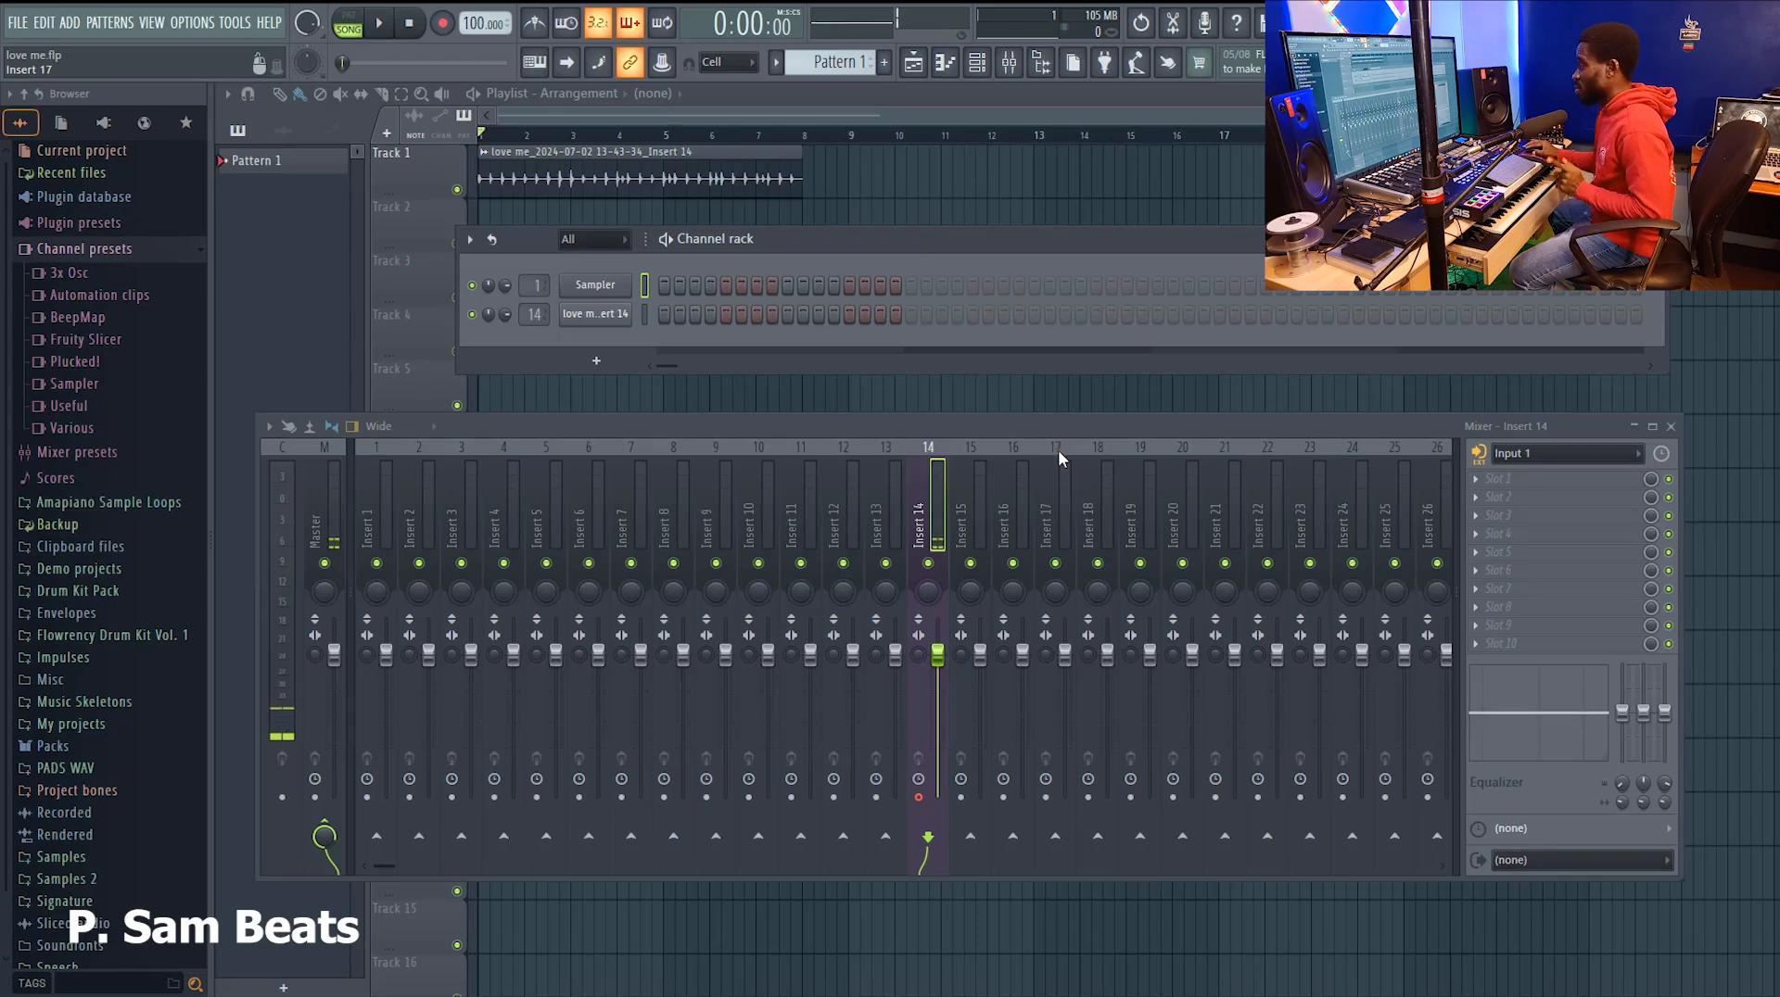
Assign mono Input 1 to mixer track Insert 15 as external input only, and return to the playlist.
{"action": "left_click", "coordinate": [979, 536]}
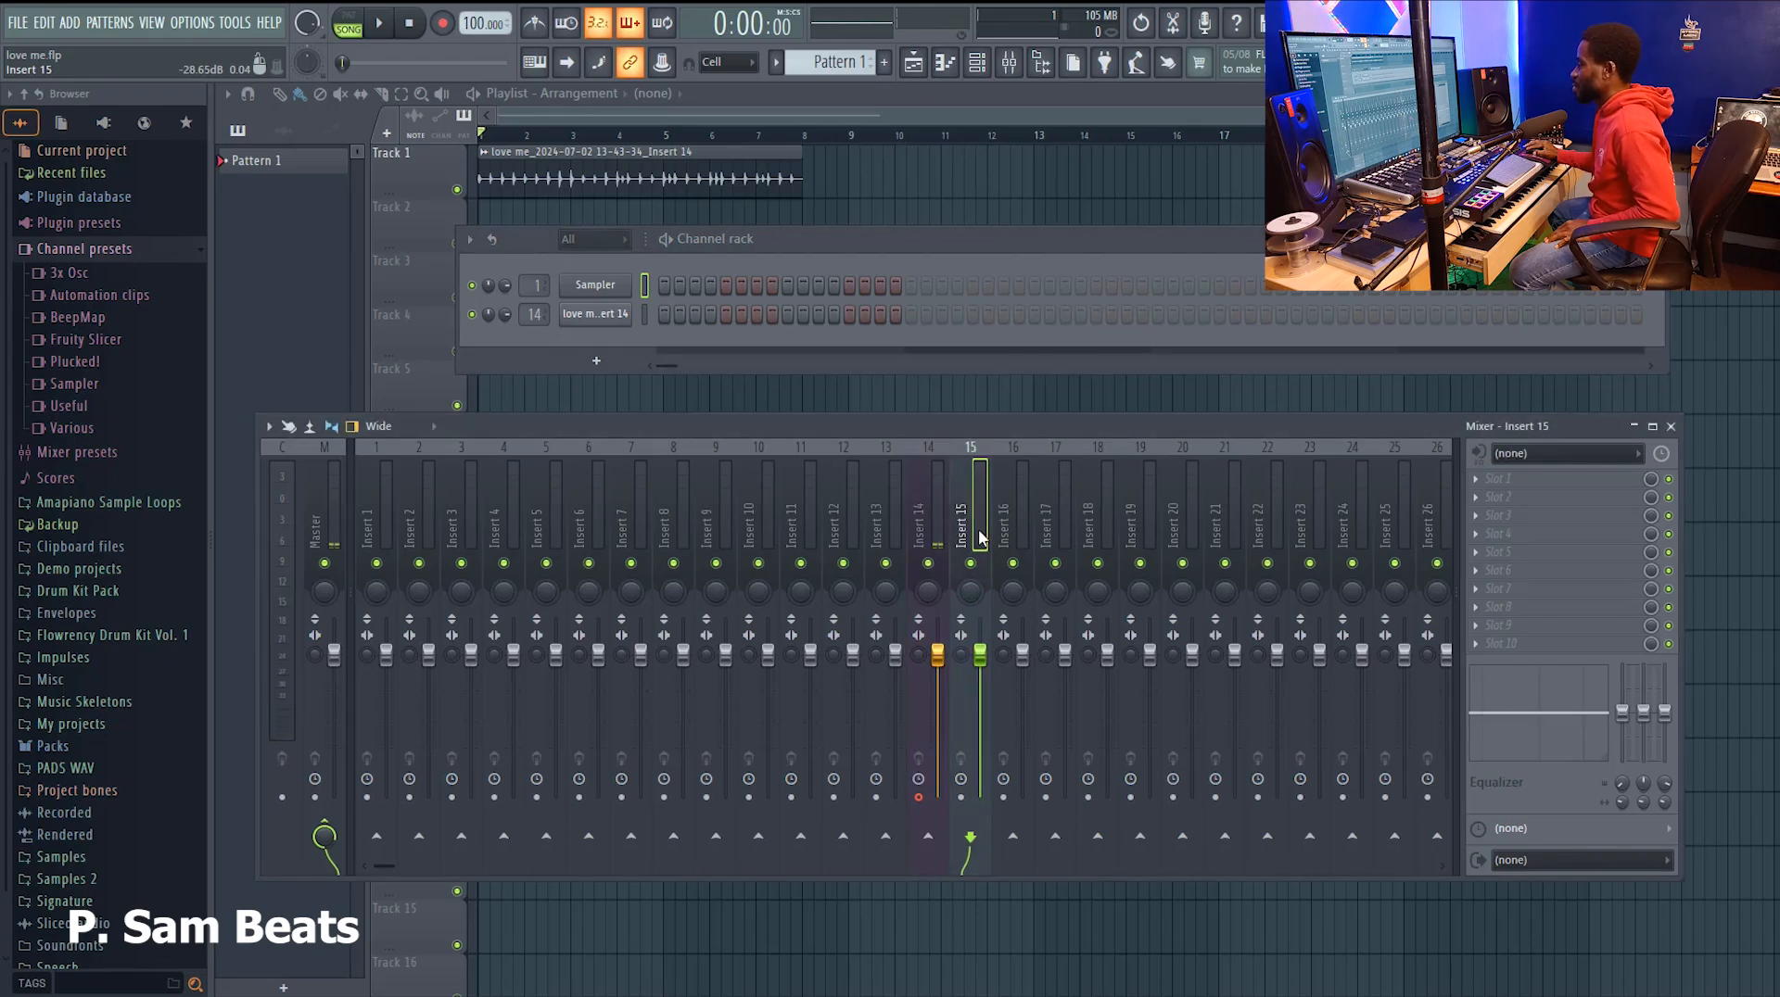
{"action": "left_click", "coordinate": [1601, 454]}
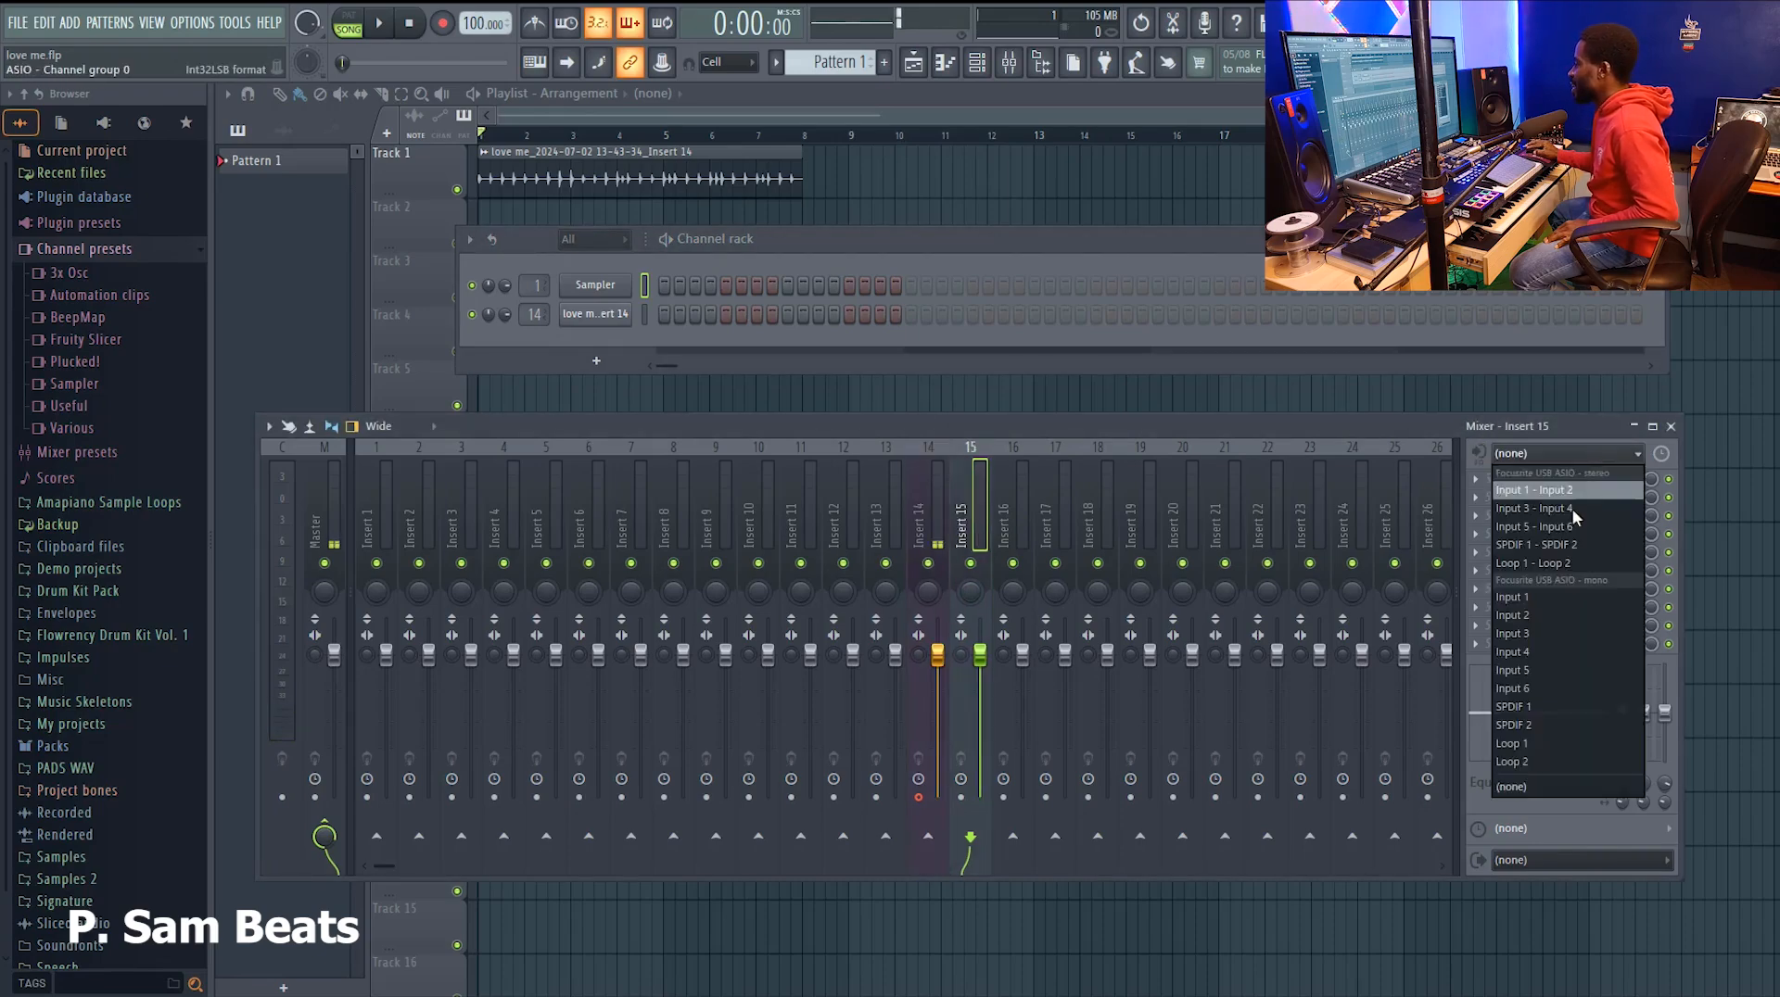
{"action": "left_click", "coordinate": [1543, 597]}
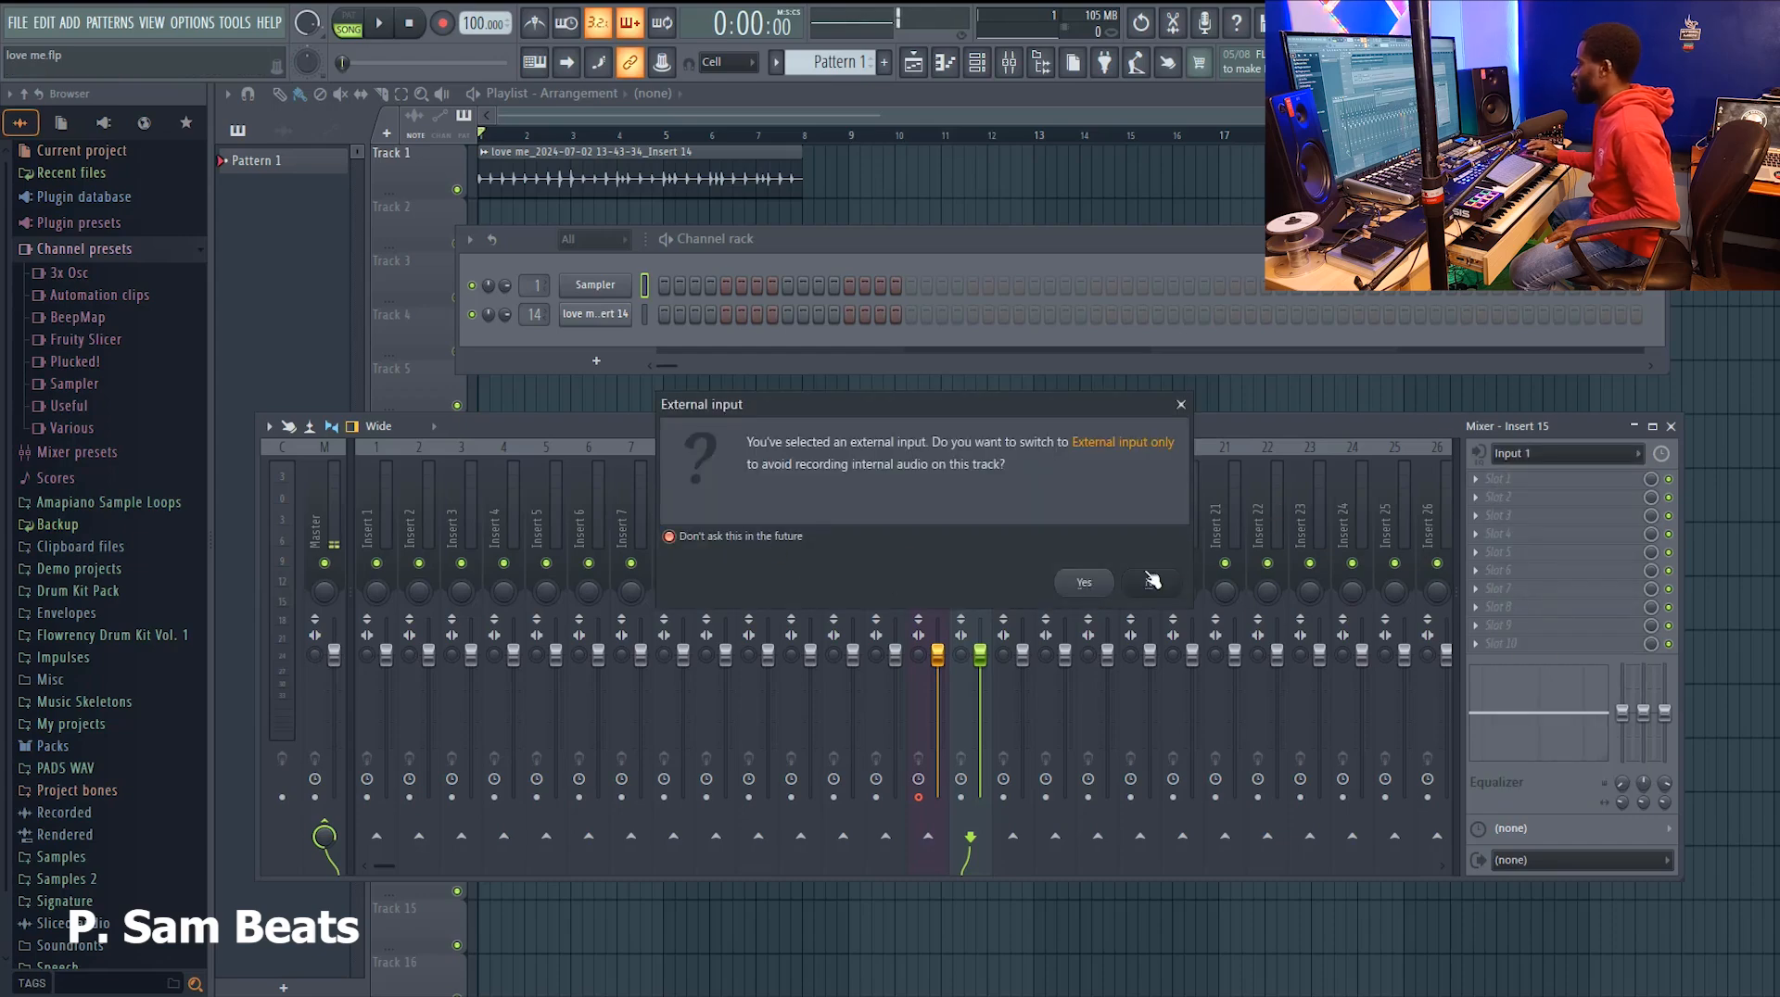
{"action": "left_click", "coordinate": [1079, 583]}
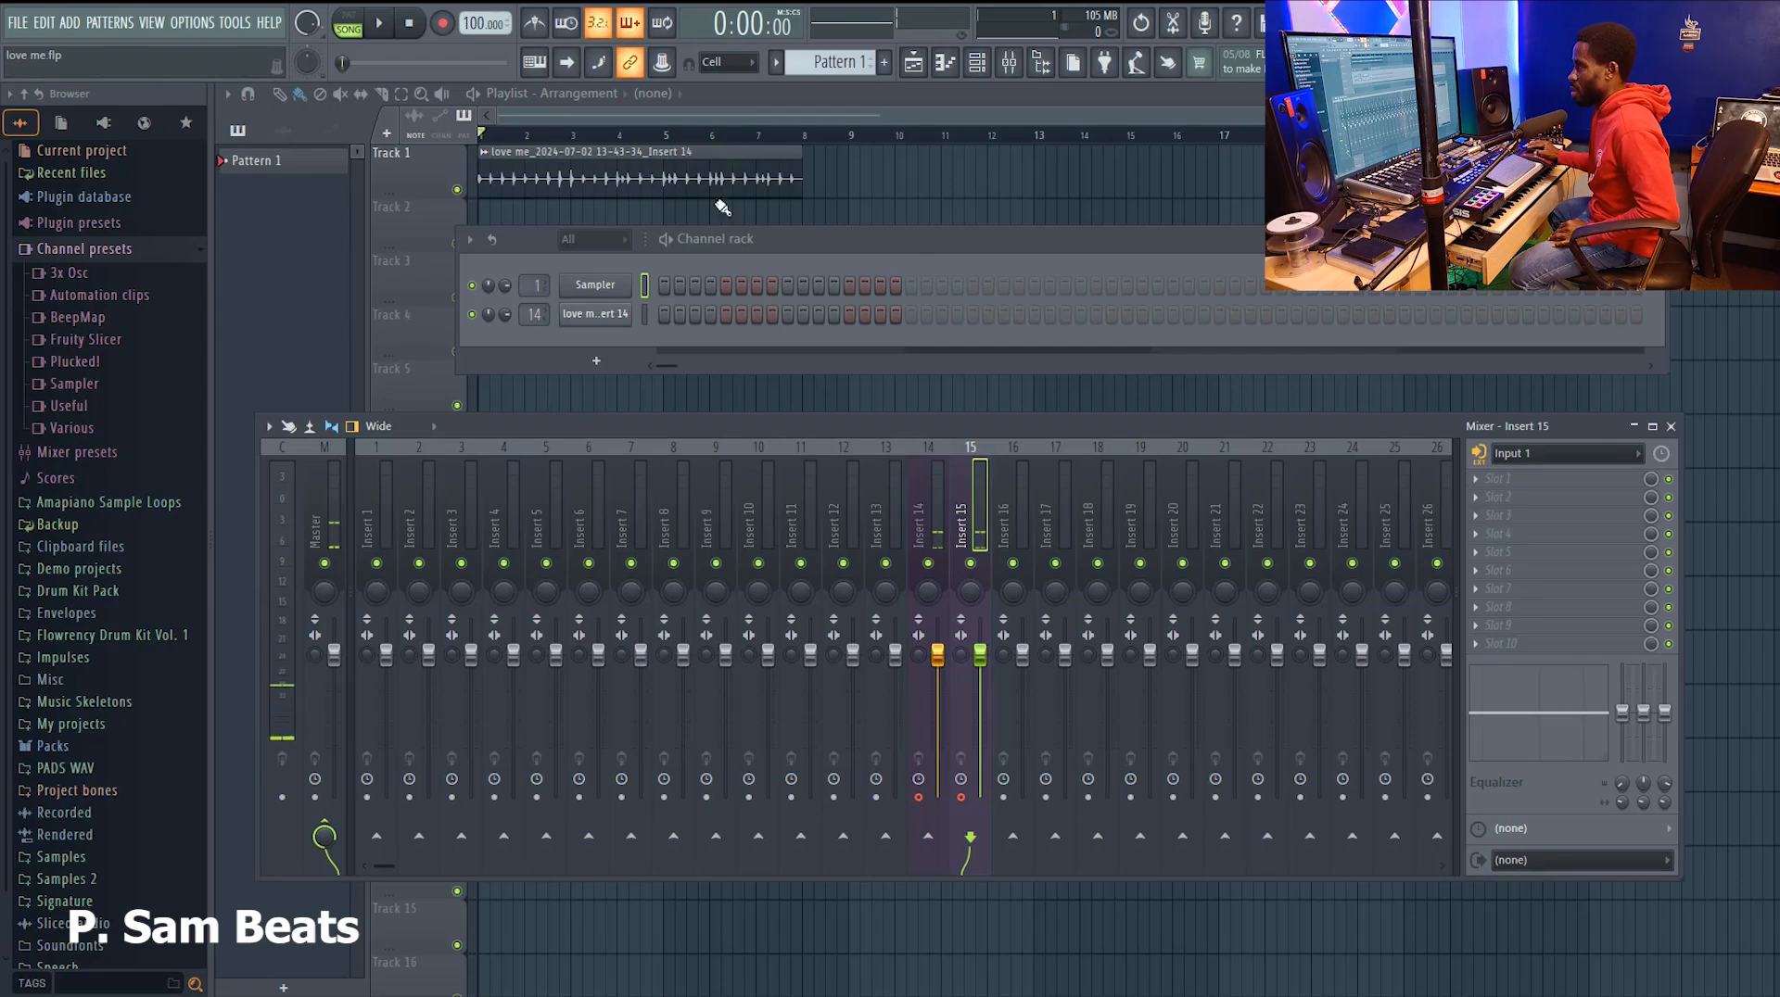
{"action": "left_click", "coordinate": [914, 63]}
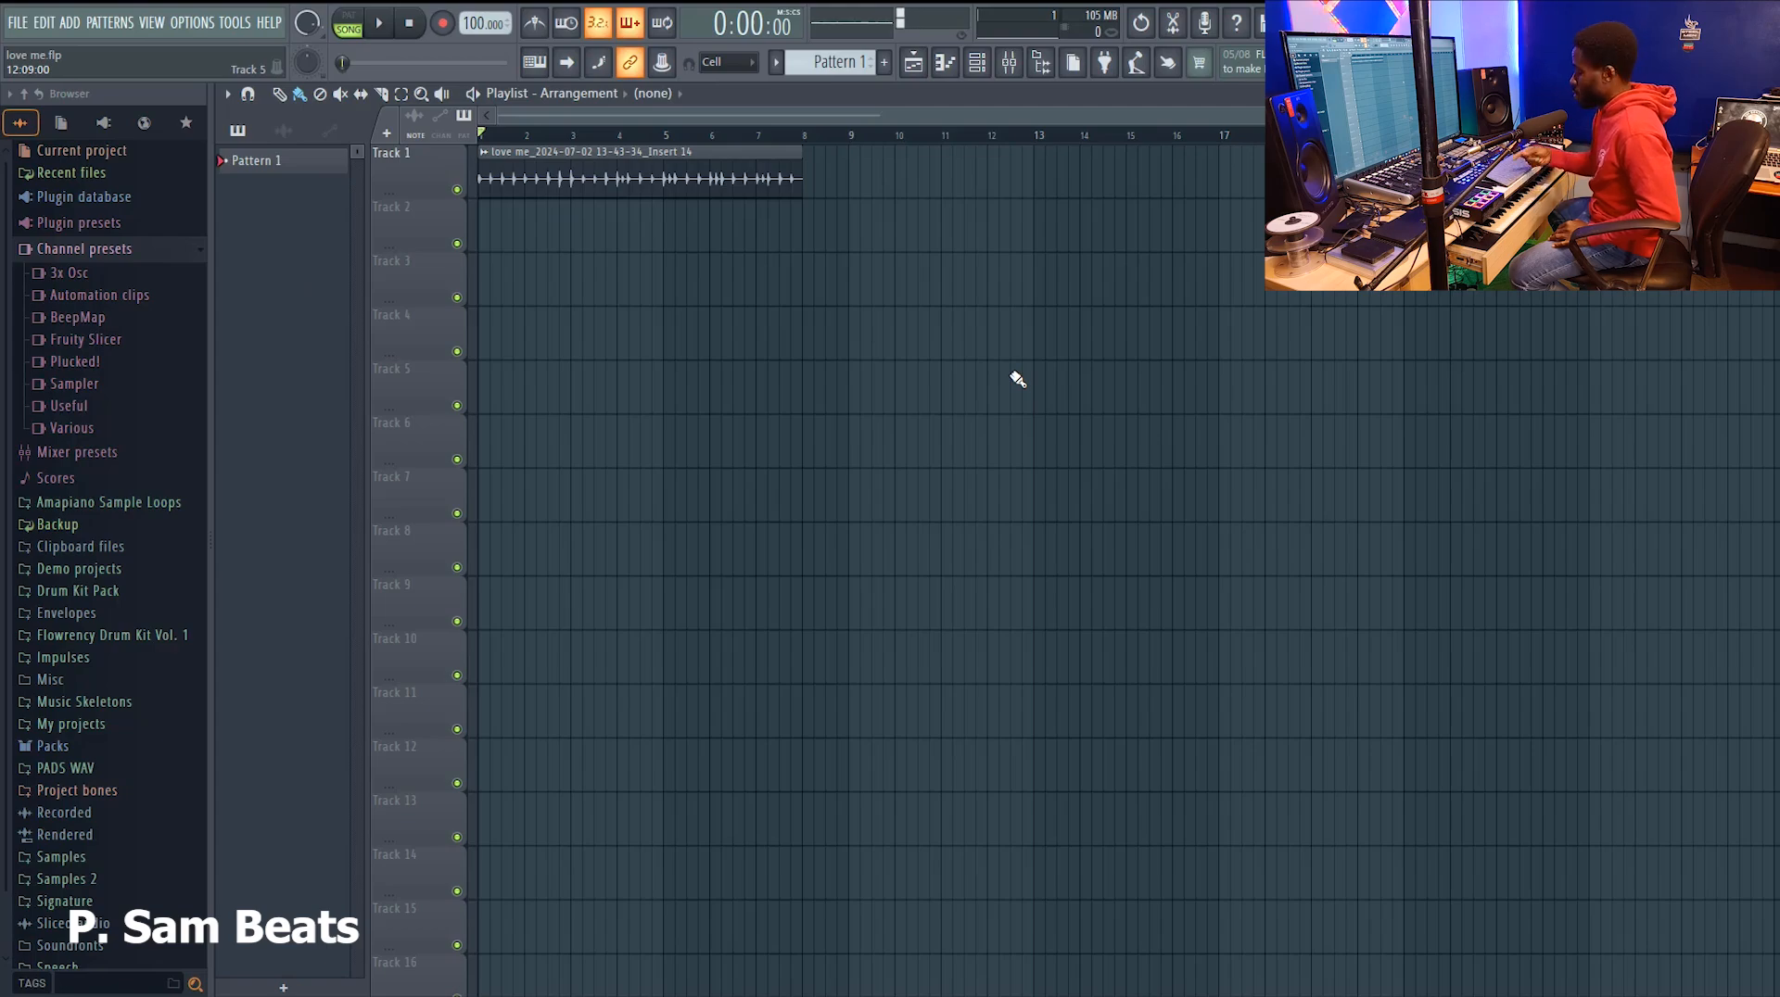
Turn on recording, try a short take from armed Insert 14 and Insert 15 together, and undo it with the channel rack shown.
{"action": "key", "text": "r"}
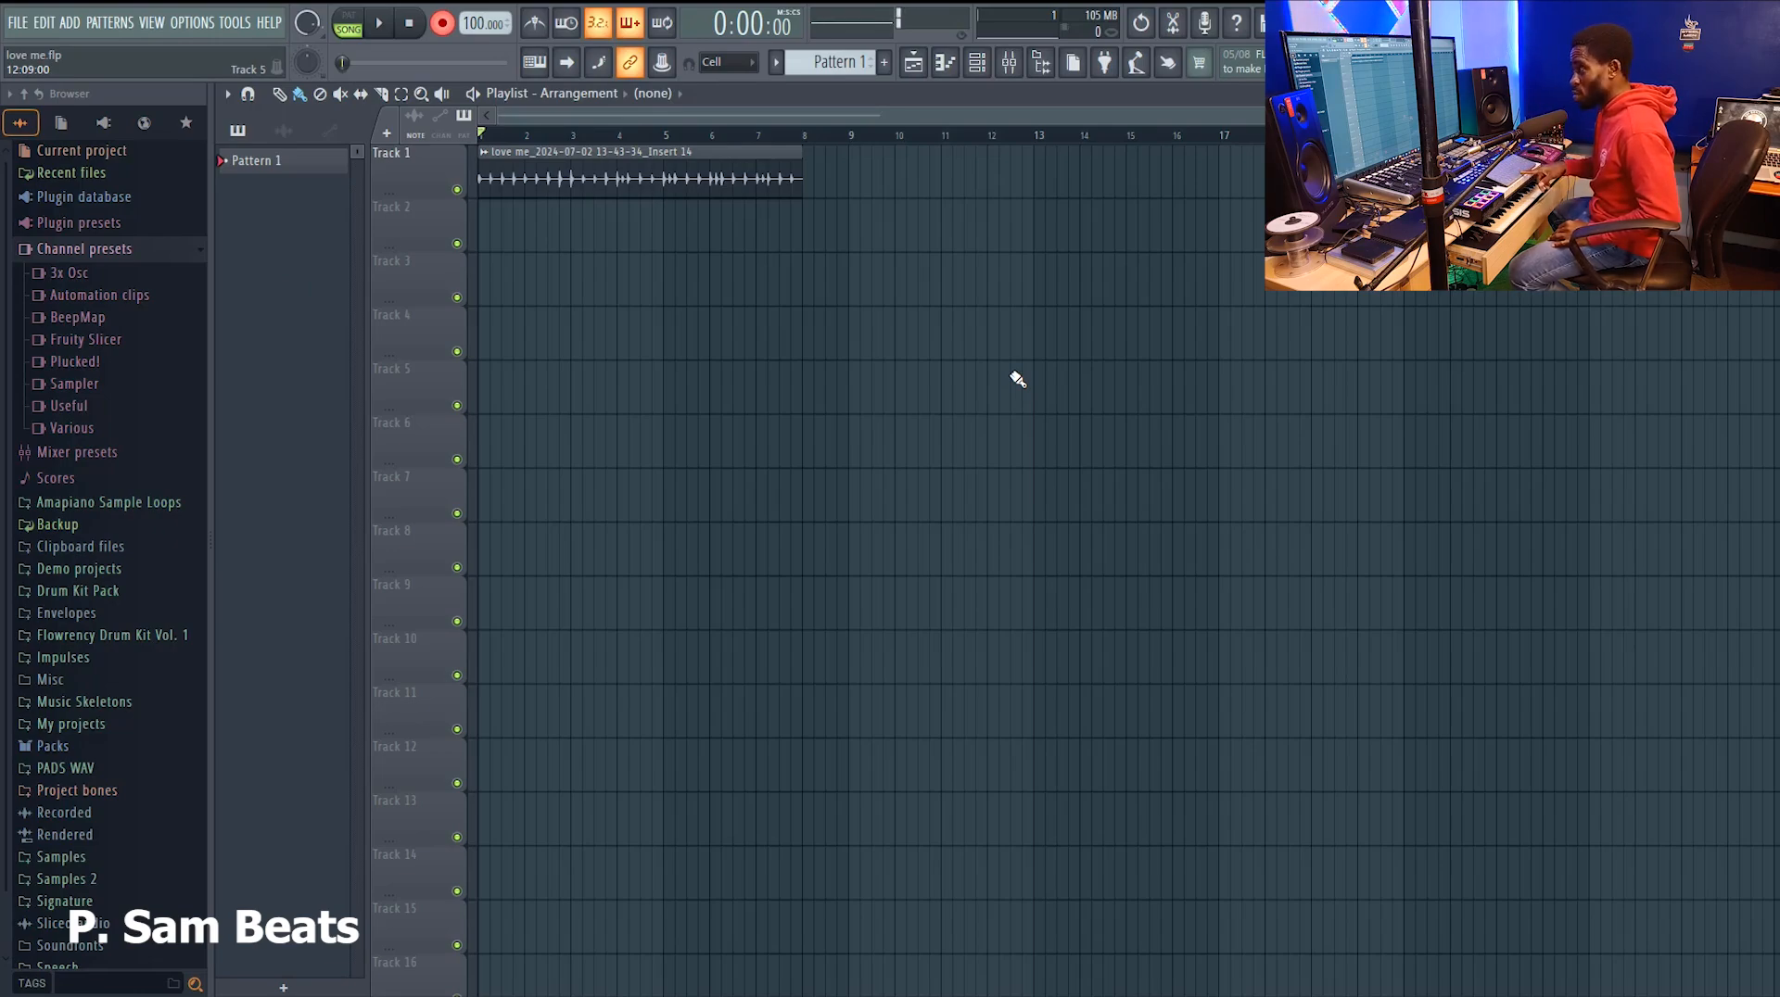
{"action": "key", "text": "space"}
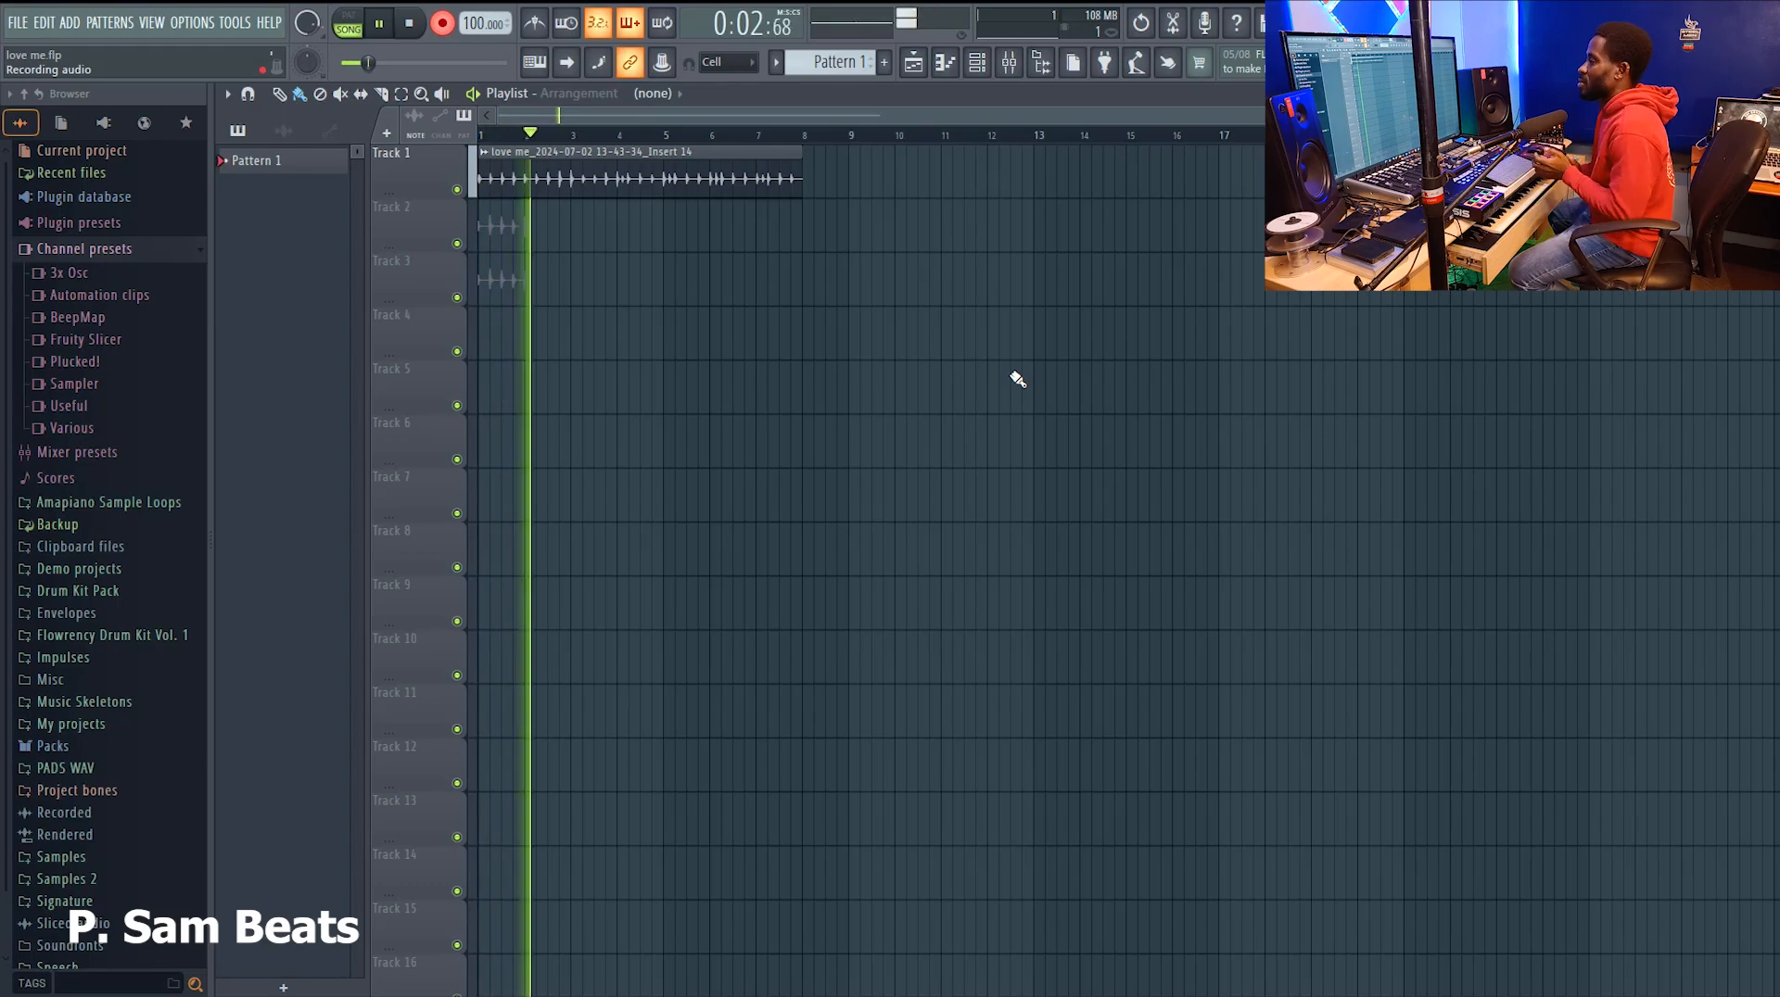
{"action": "key", "text": "space"}
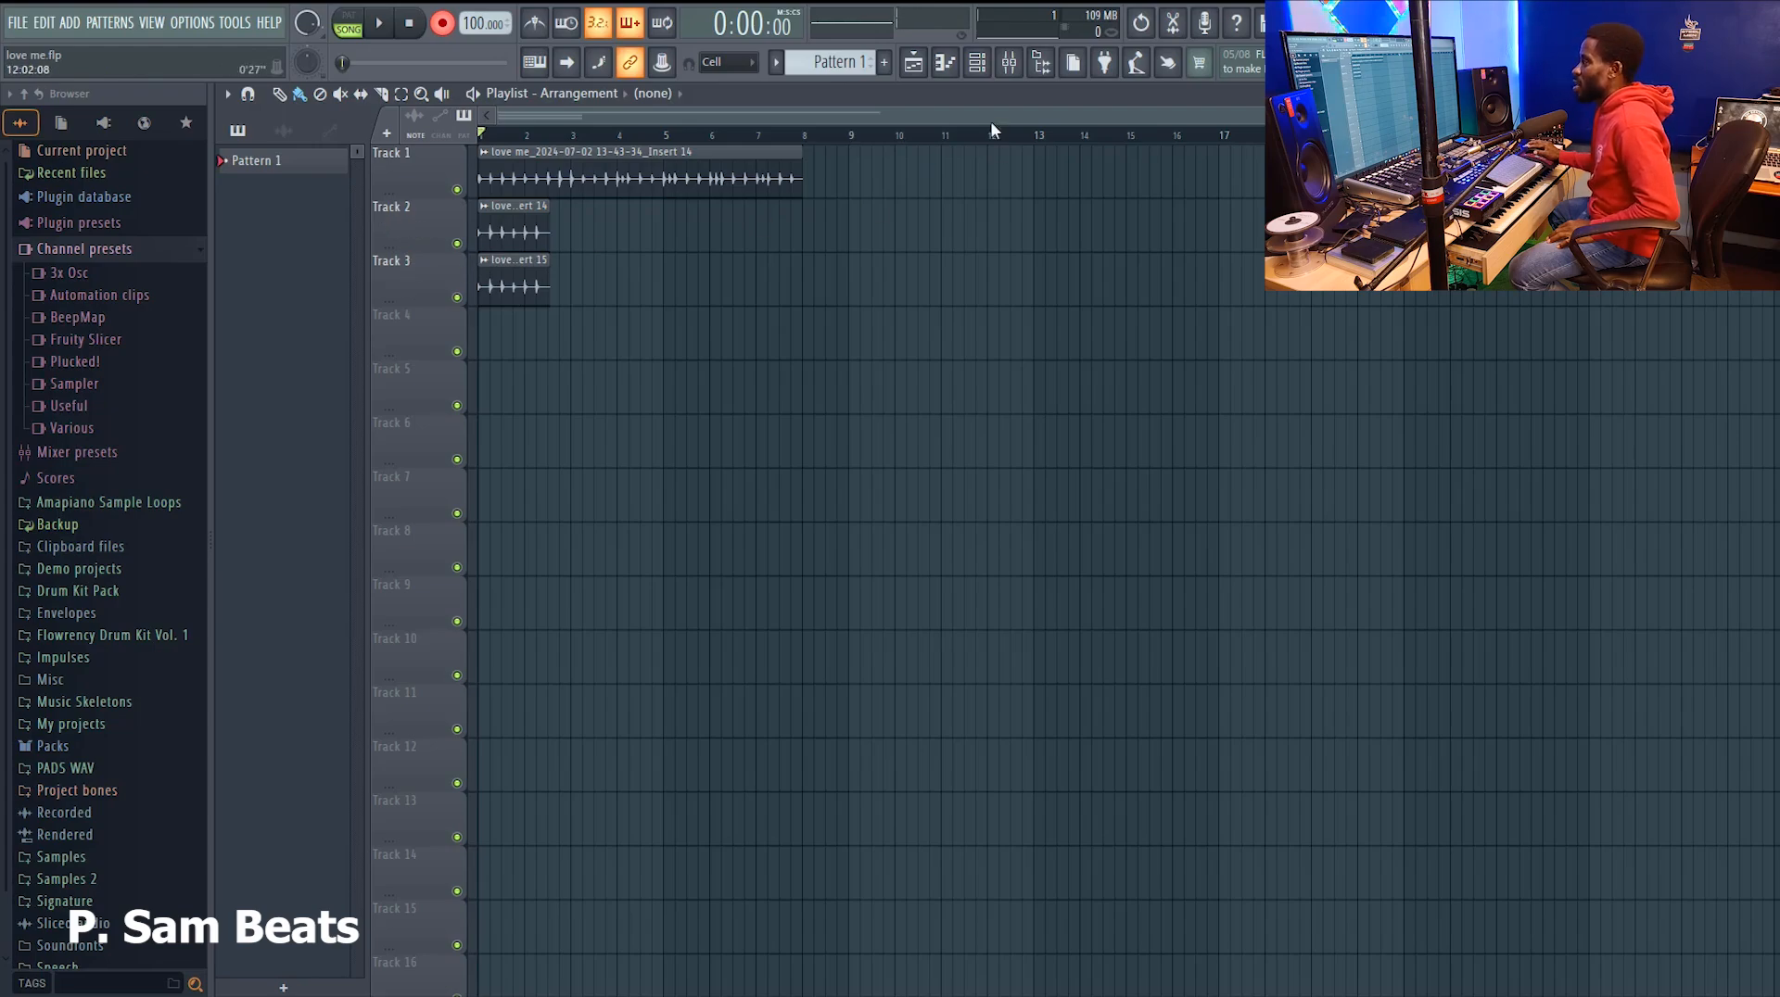
{"action": "left_click", "coordinate": [978, 63]}
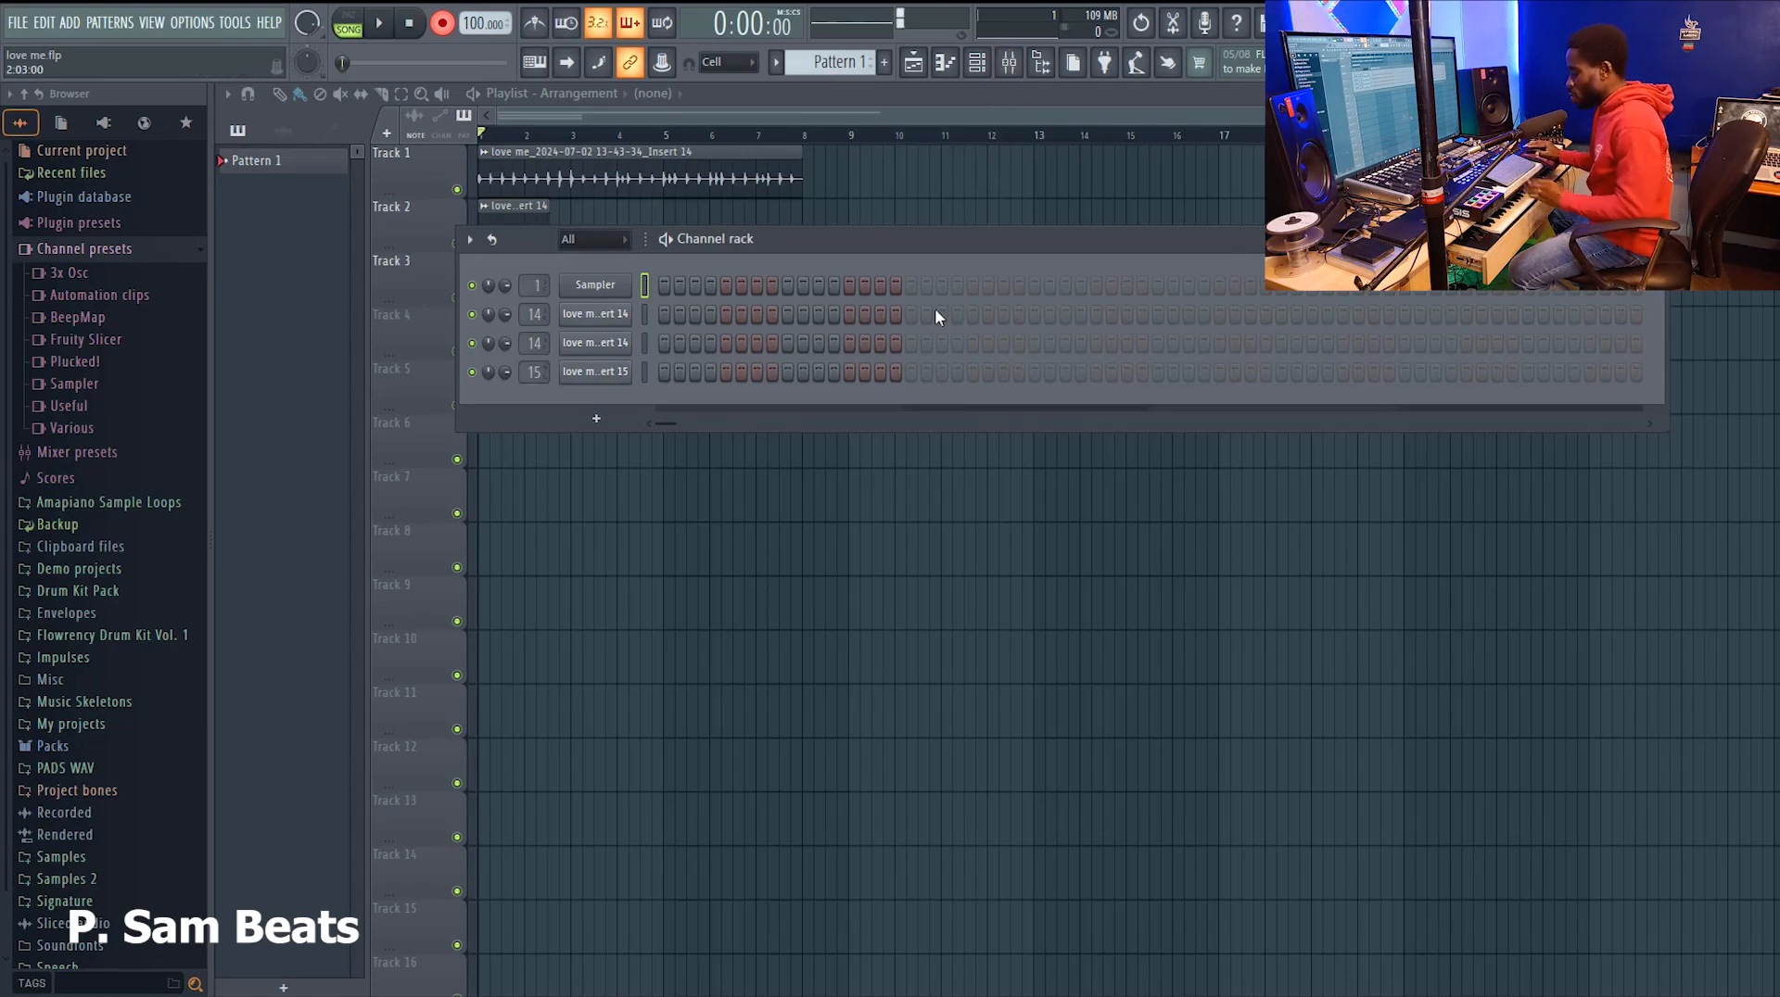
{"action": "key", "text": "ctrl+z"}
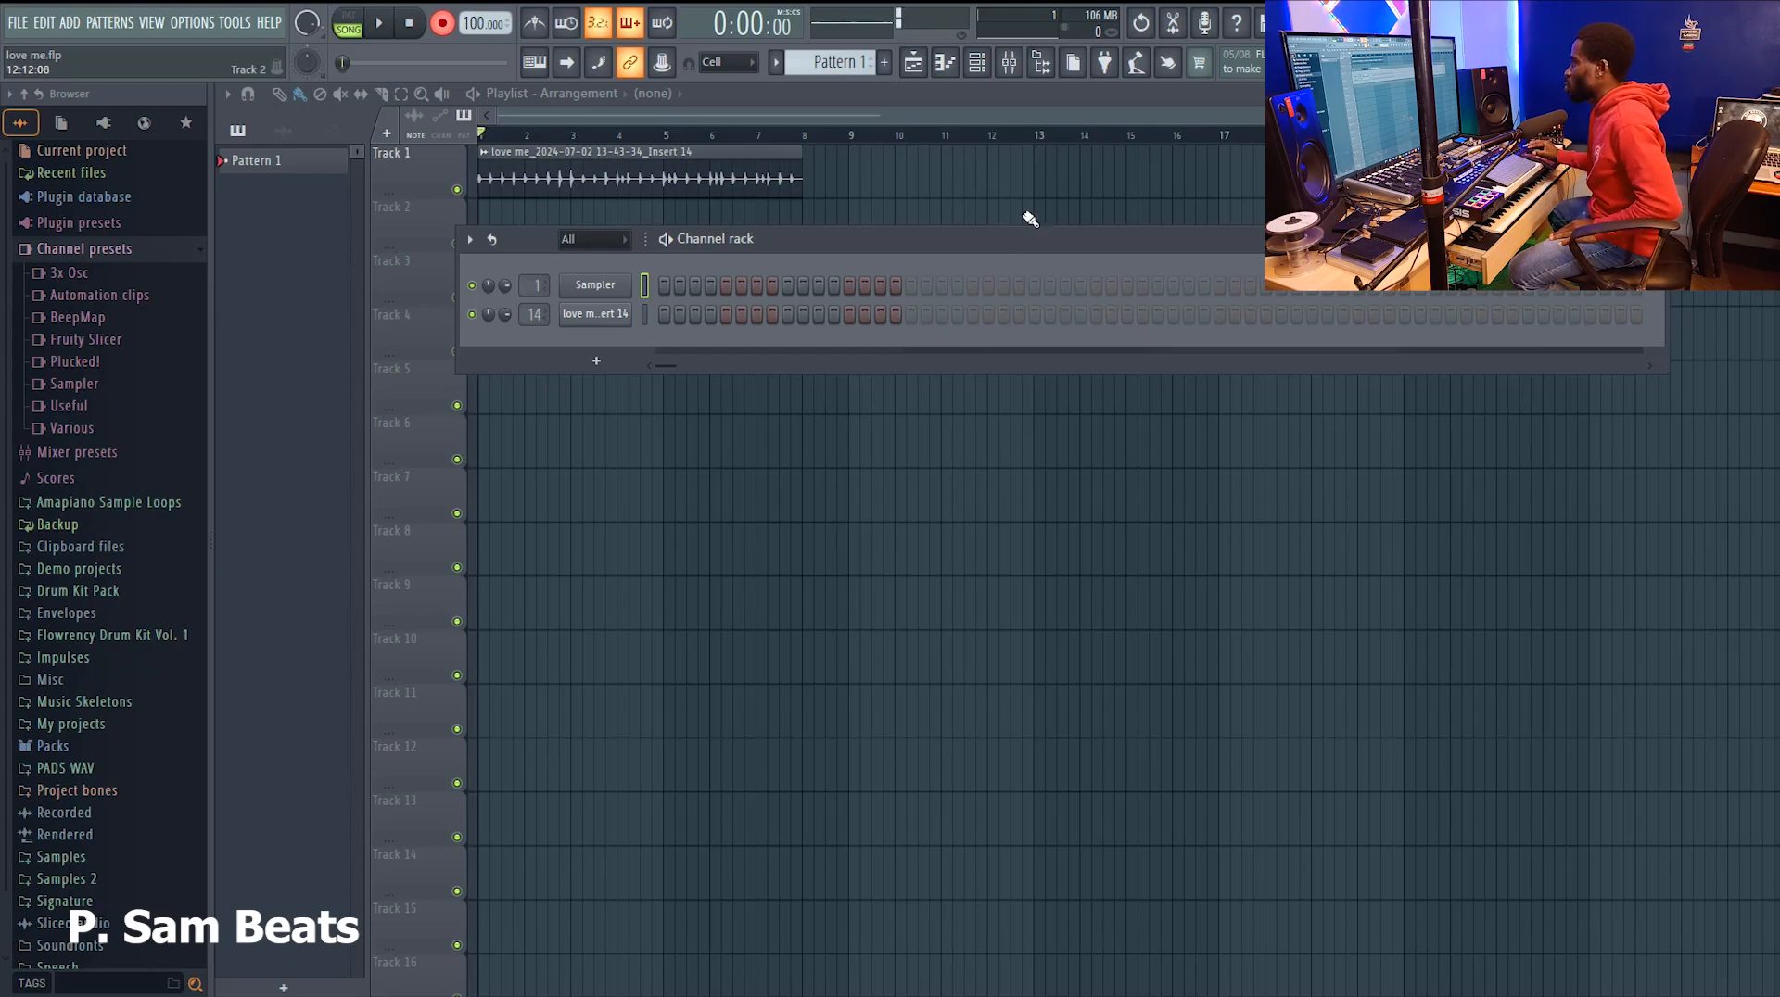
Disarm Insert 14 in the mixer and record about four bars from Insert 15 into the playlist.
{"action": "left_click", "coordinate": [1011, 66]}
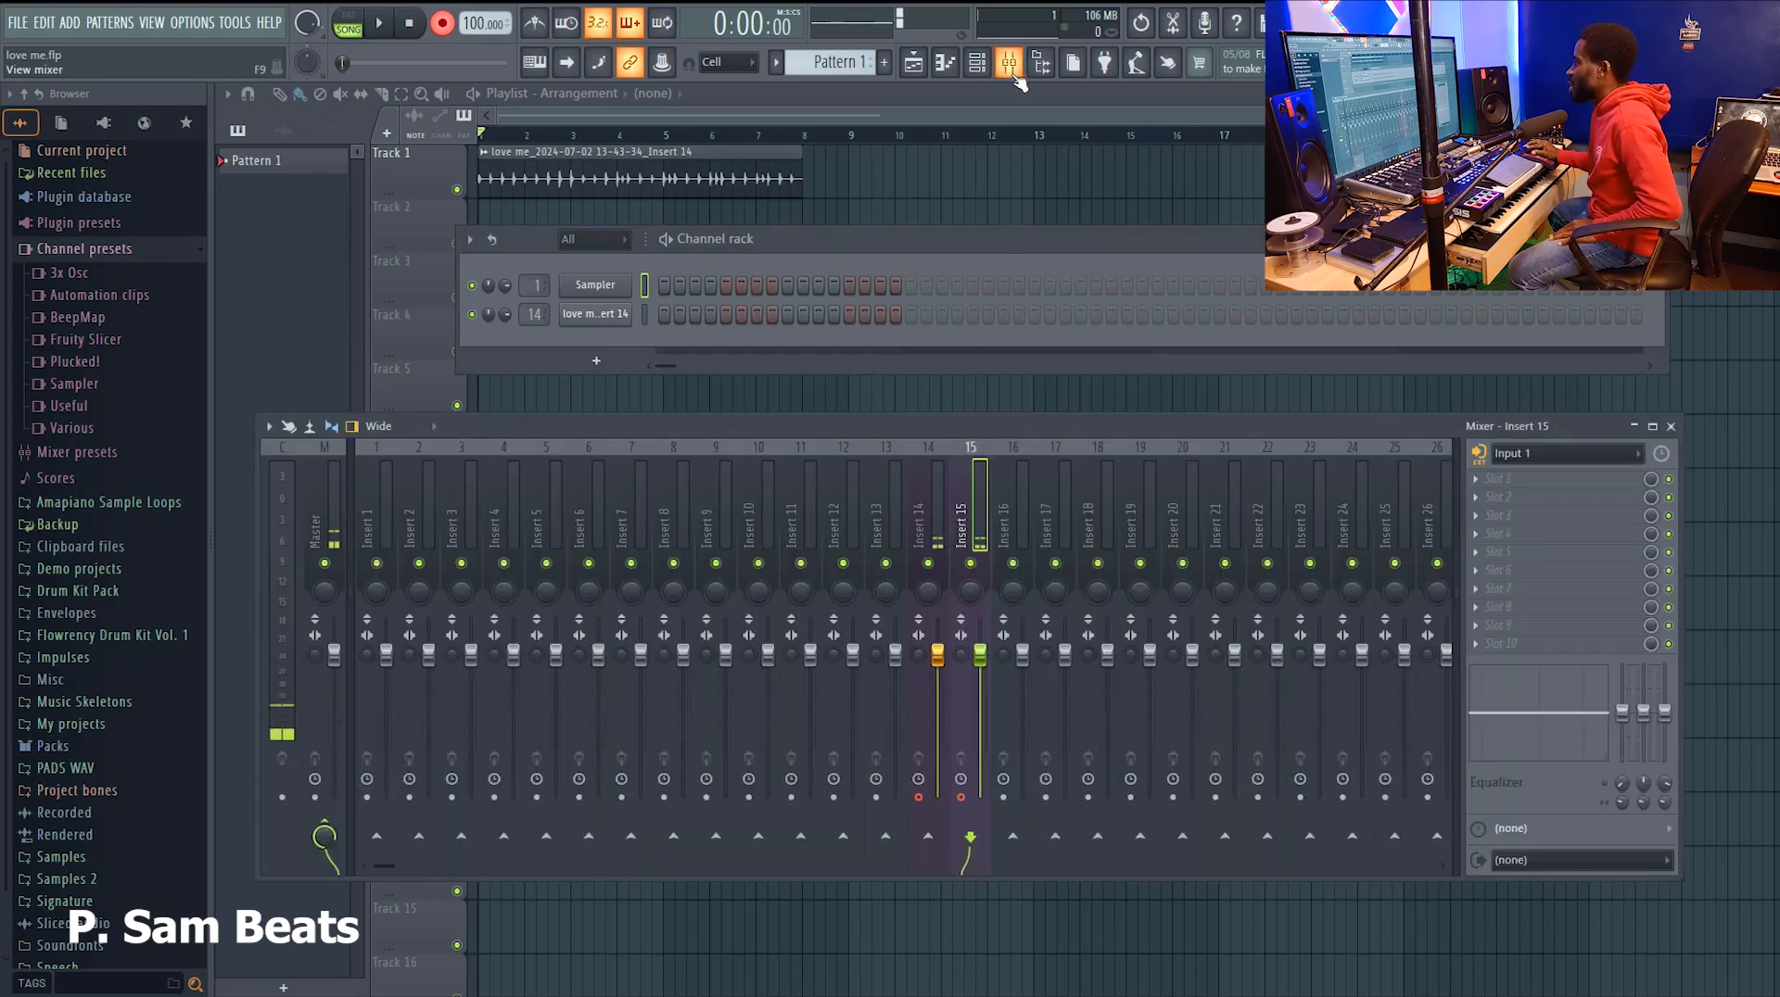
{"action": "left_click", "coordinate": [919, 799]}
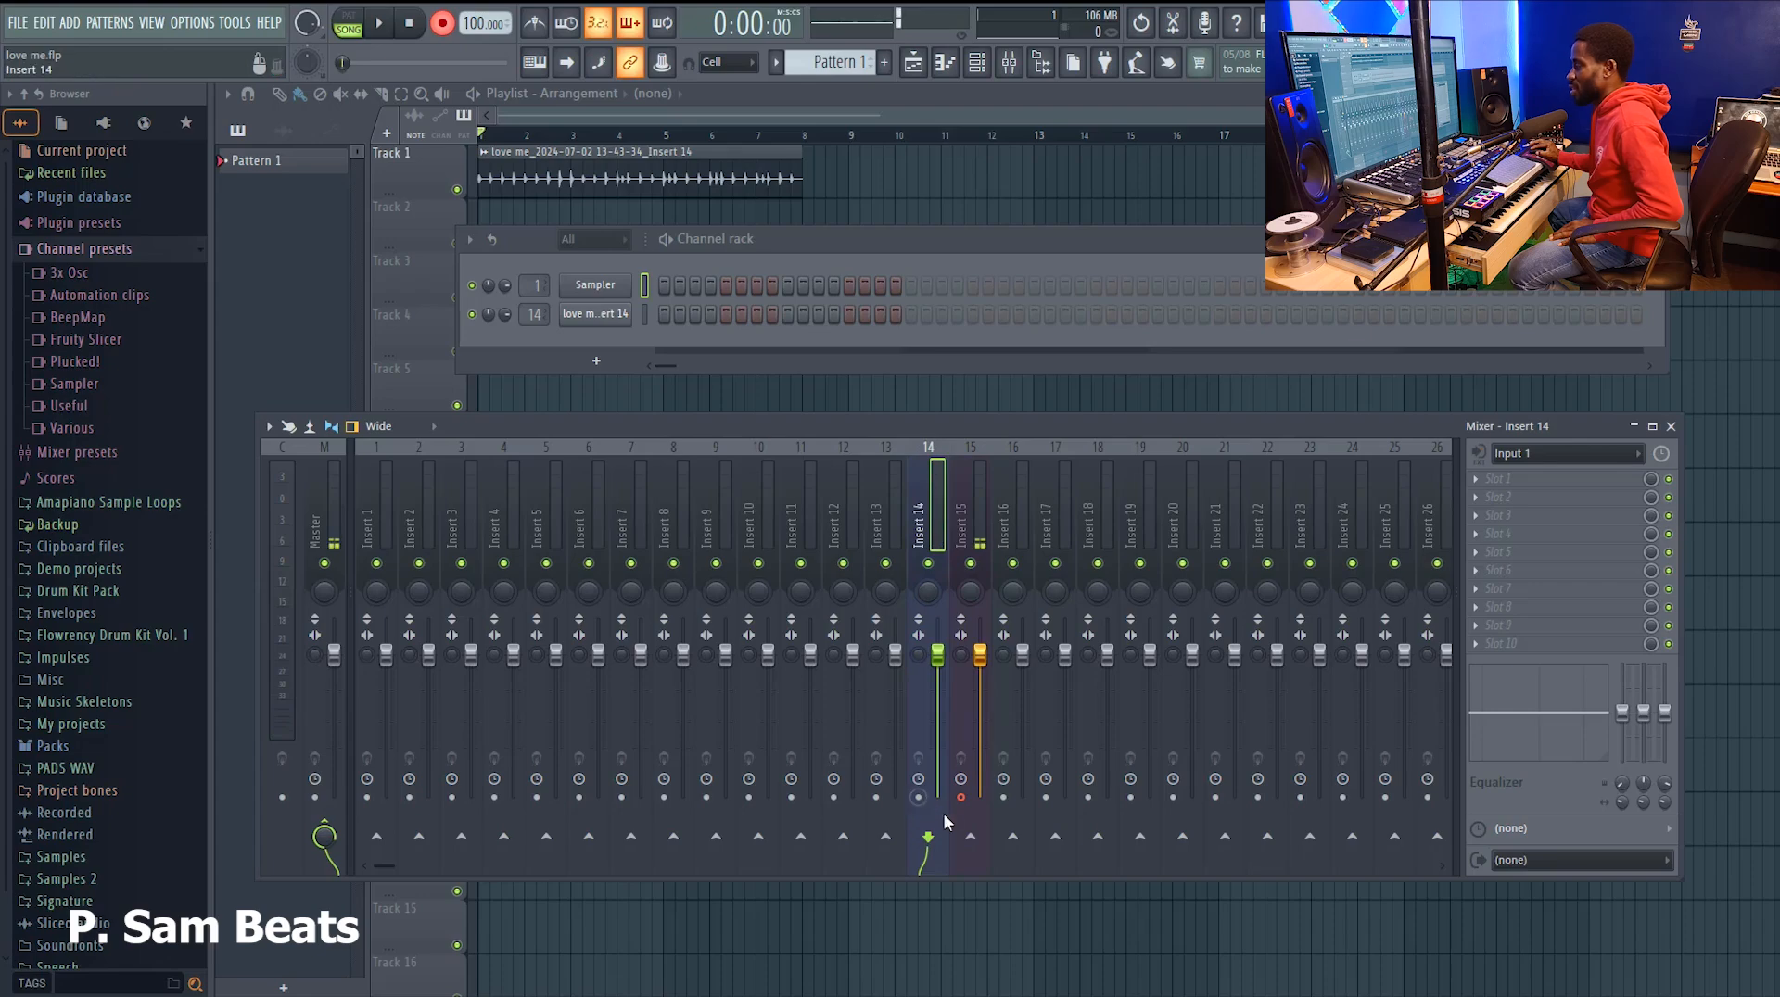
{"action": "left_click", "coordinate": [971, 529]}
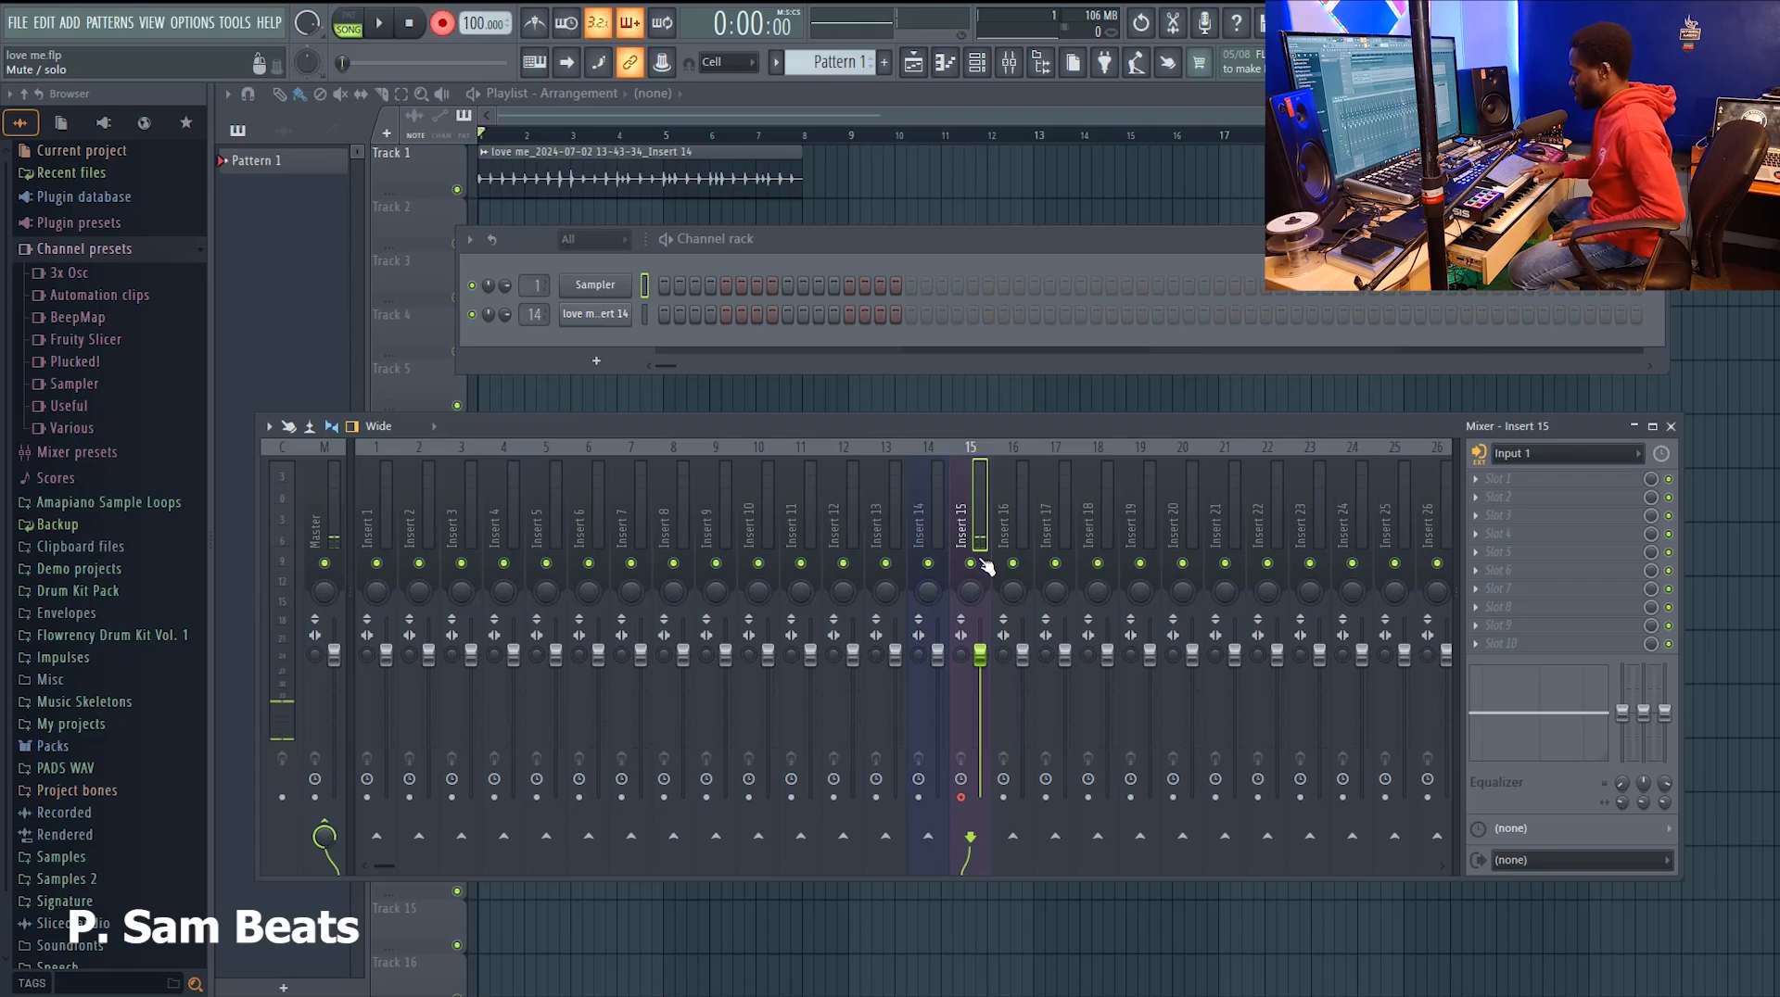
{"action": "key", "text": "space"}
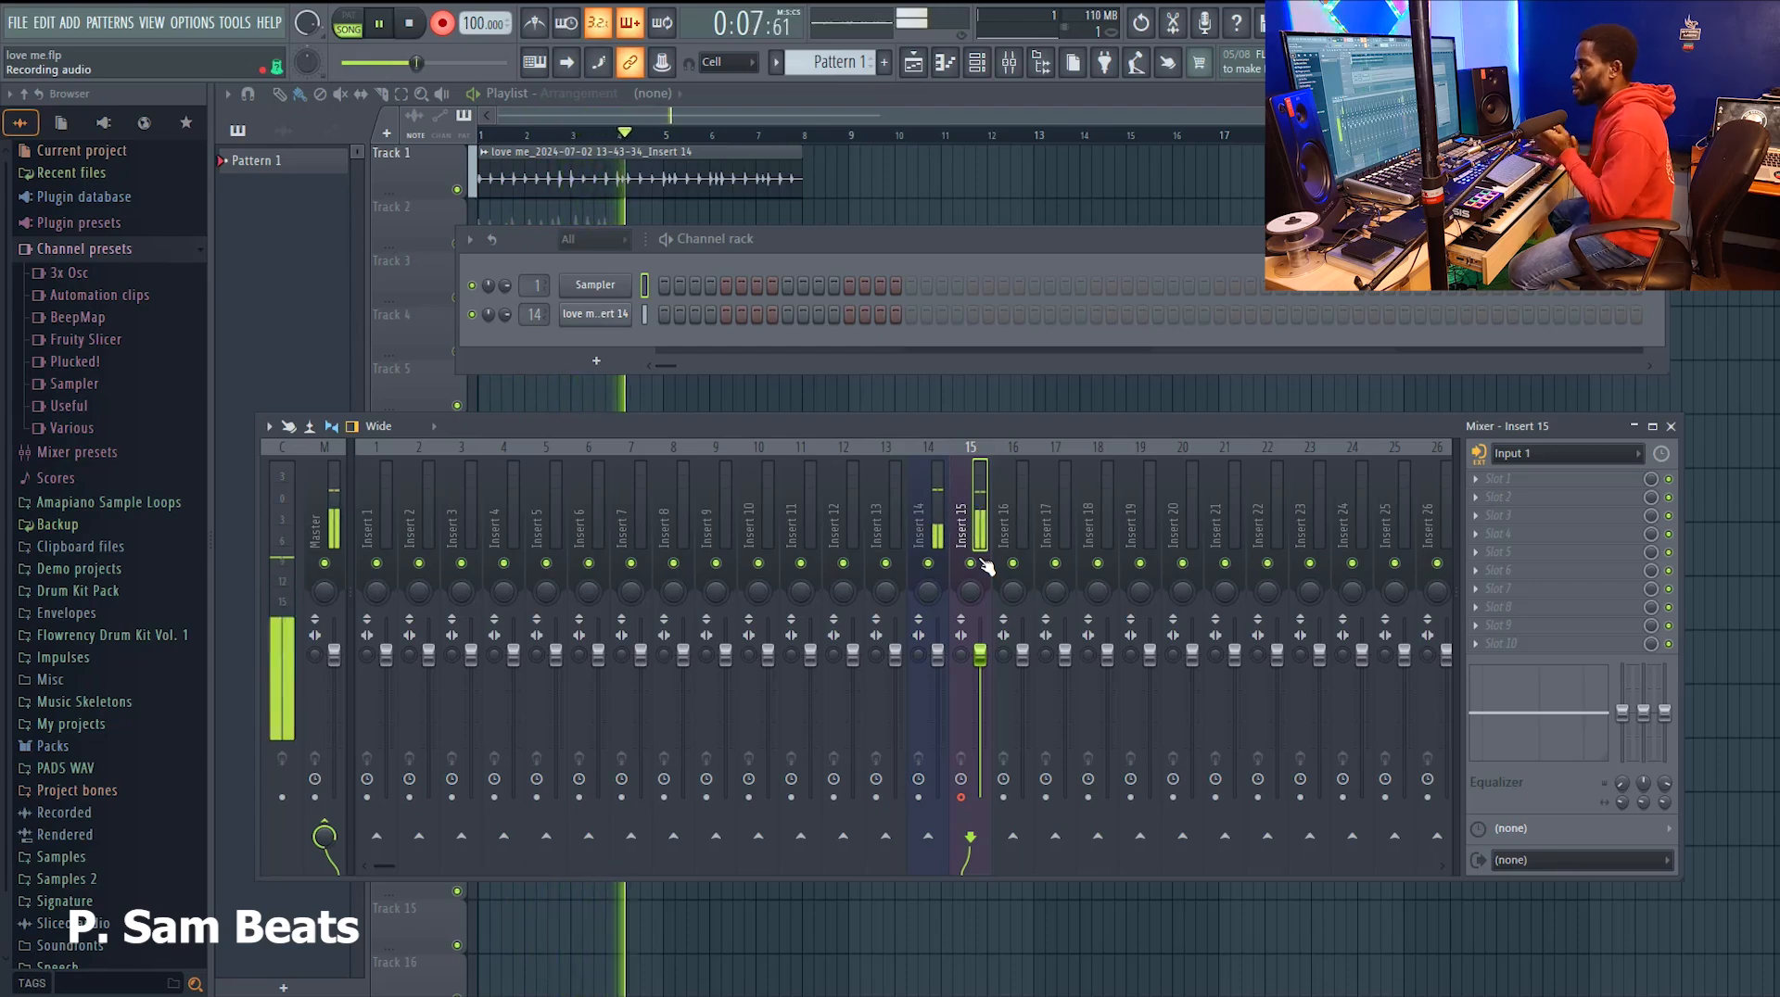
{"action": "key", "text": "space"}
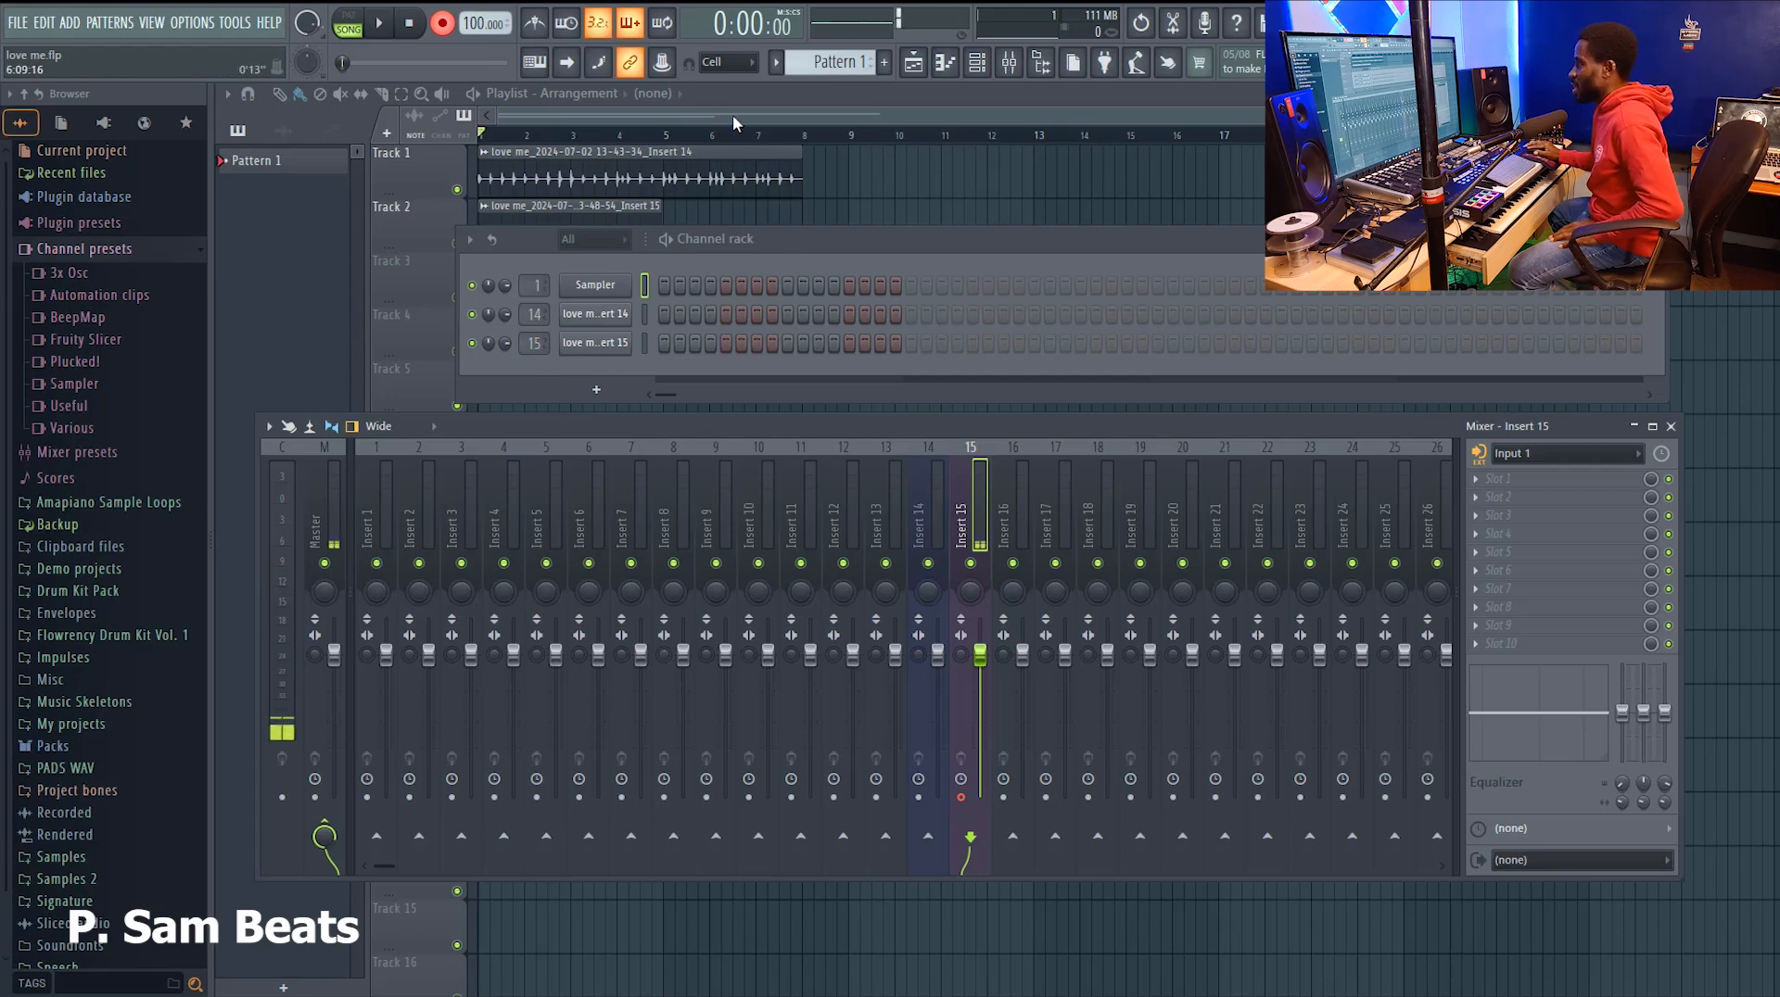
Disarm Insert 15 in the mixer and assign mono Input 1 to mixer track Insert 16.
{"action": "key", "text": "F12"}
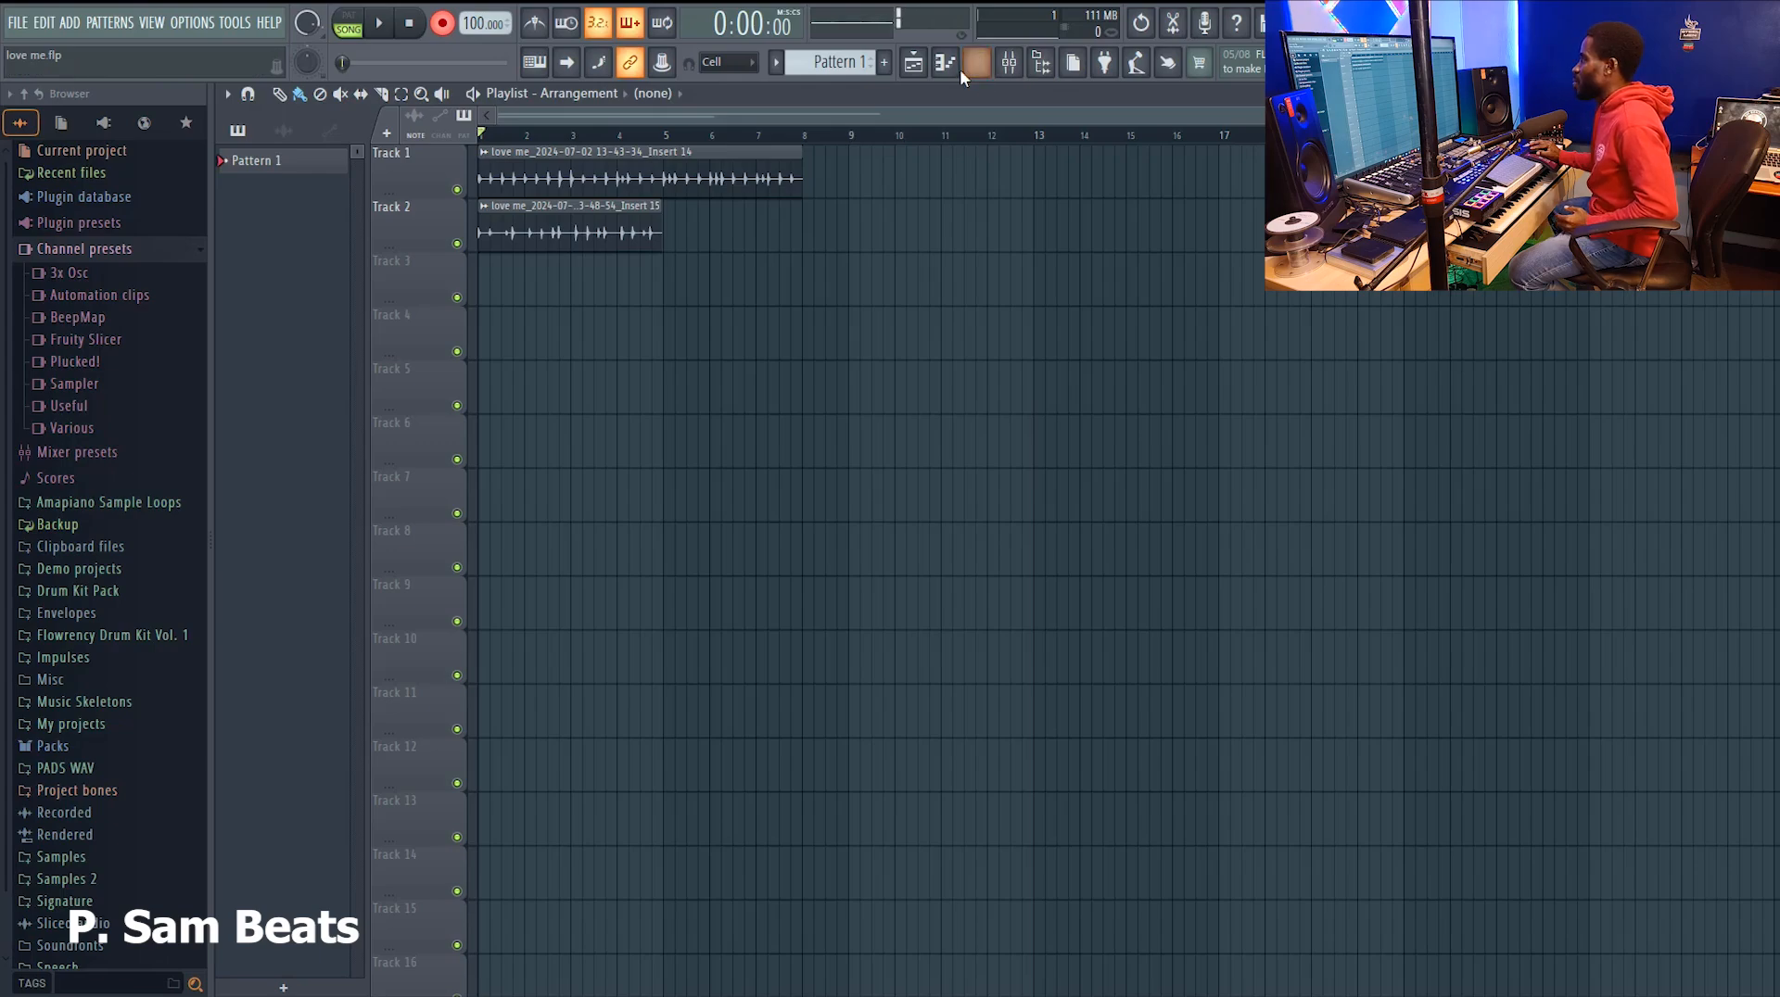
{"action": "left_click", "coordinate": [1008, 63]}
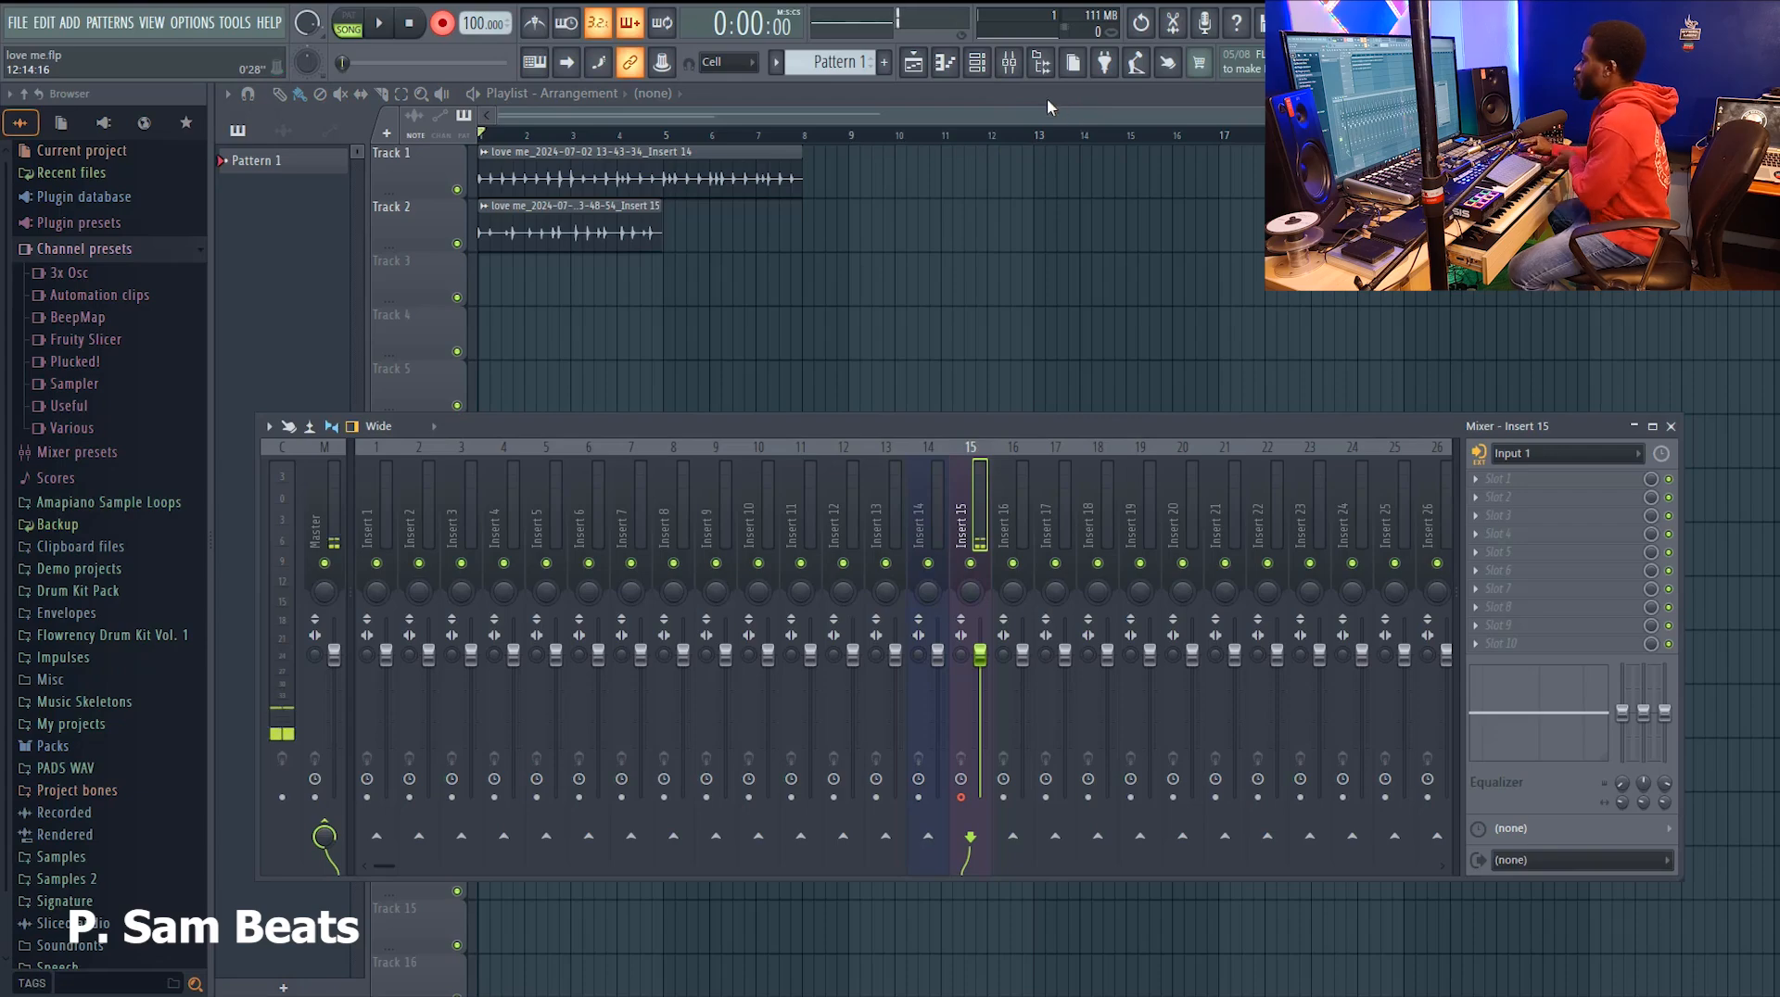
{"action": "left_click", "coordinate": [1023, 513]}
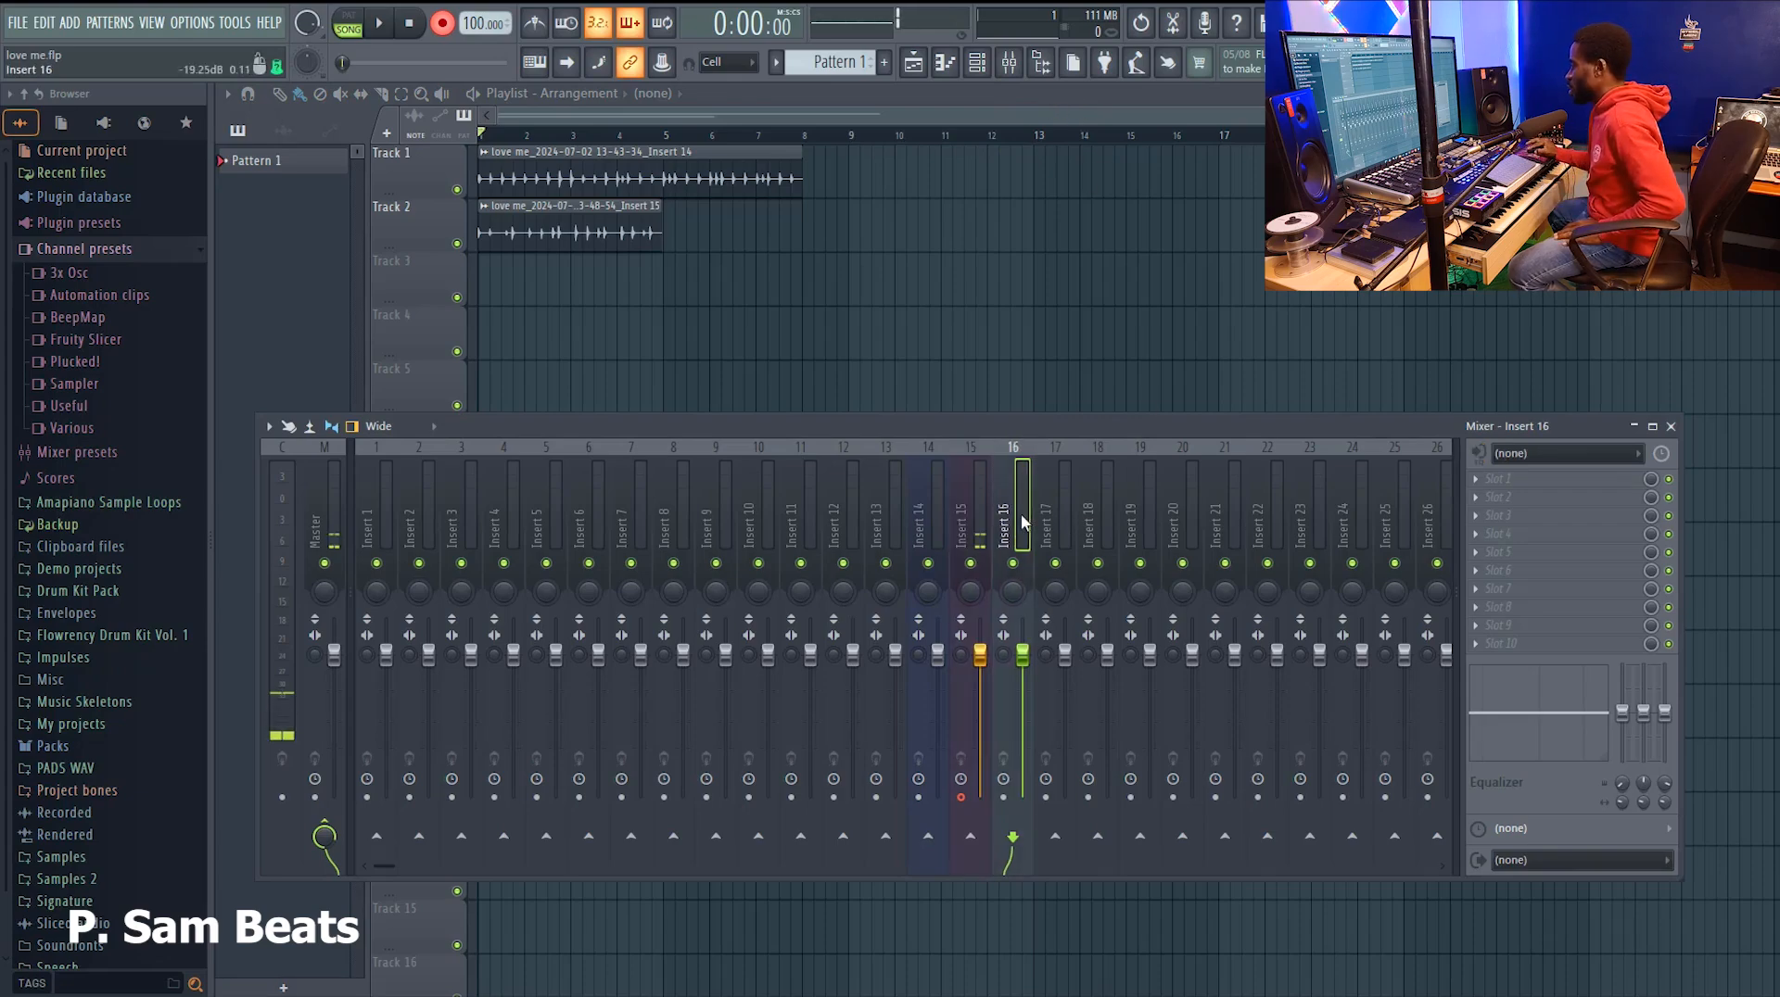
{"action": "left_click", "coordinate": [961, 798]}
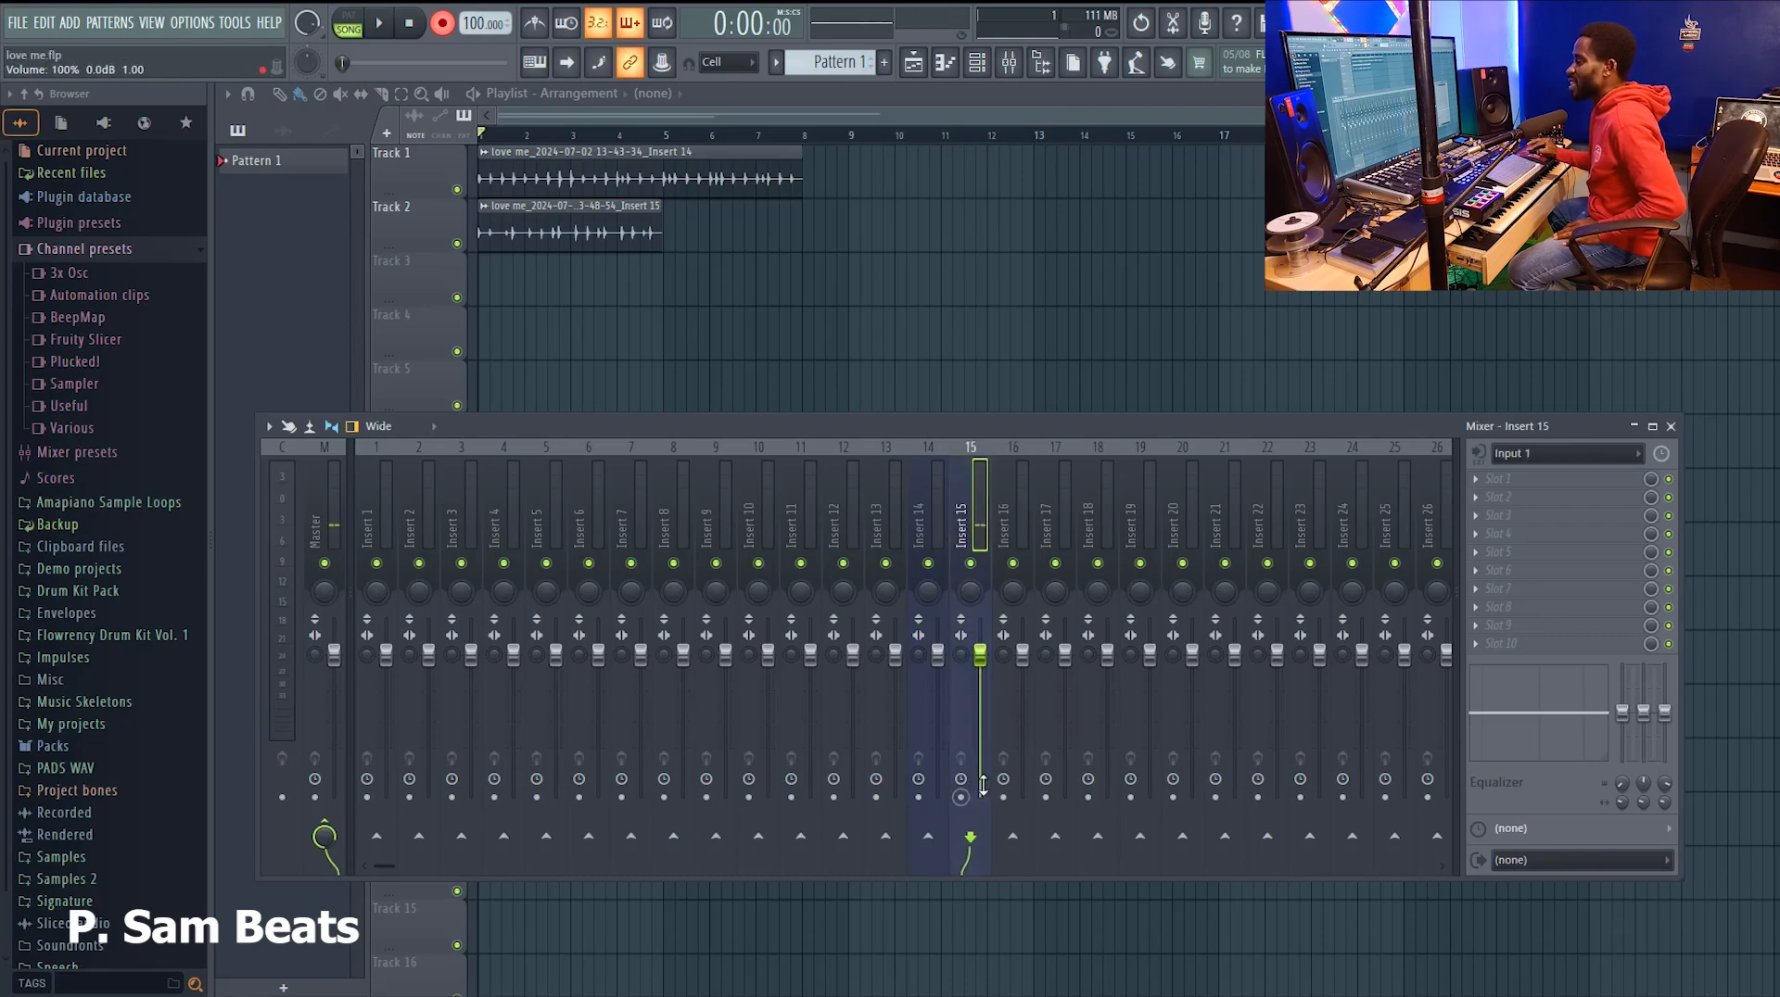
{"action": "left_click", "coordinate": [1018, 529]}
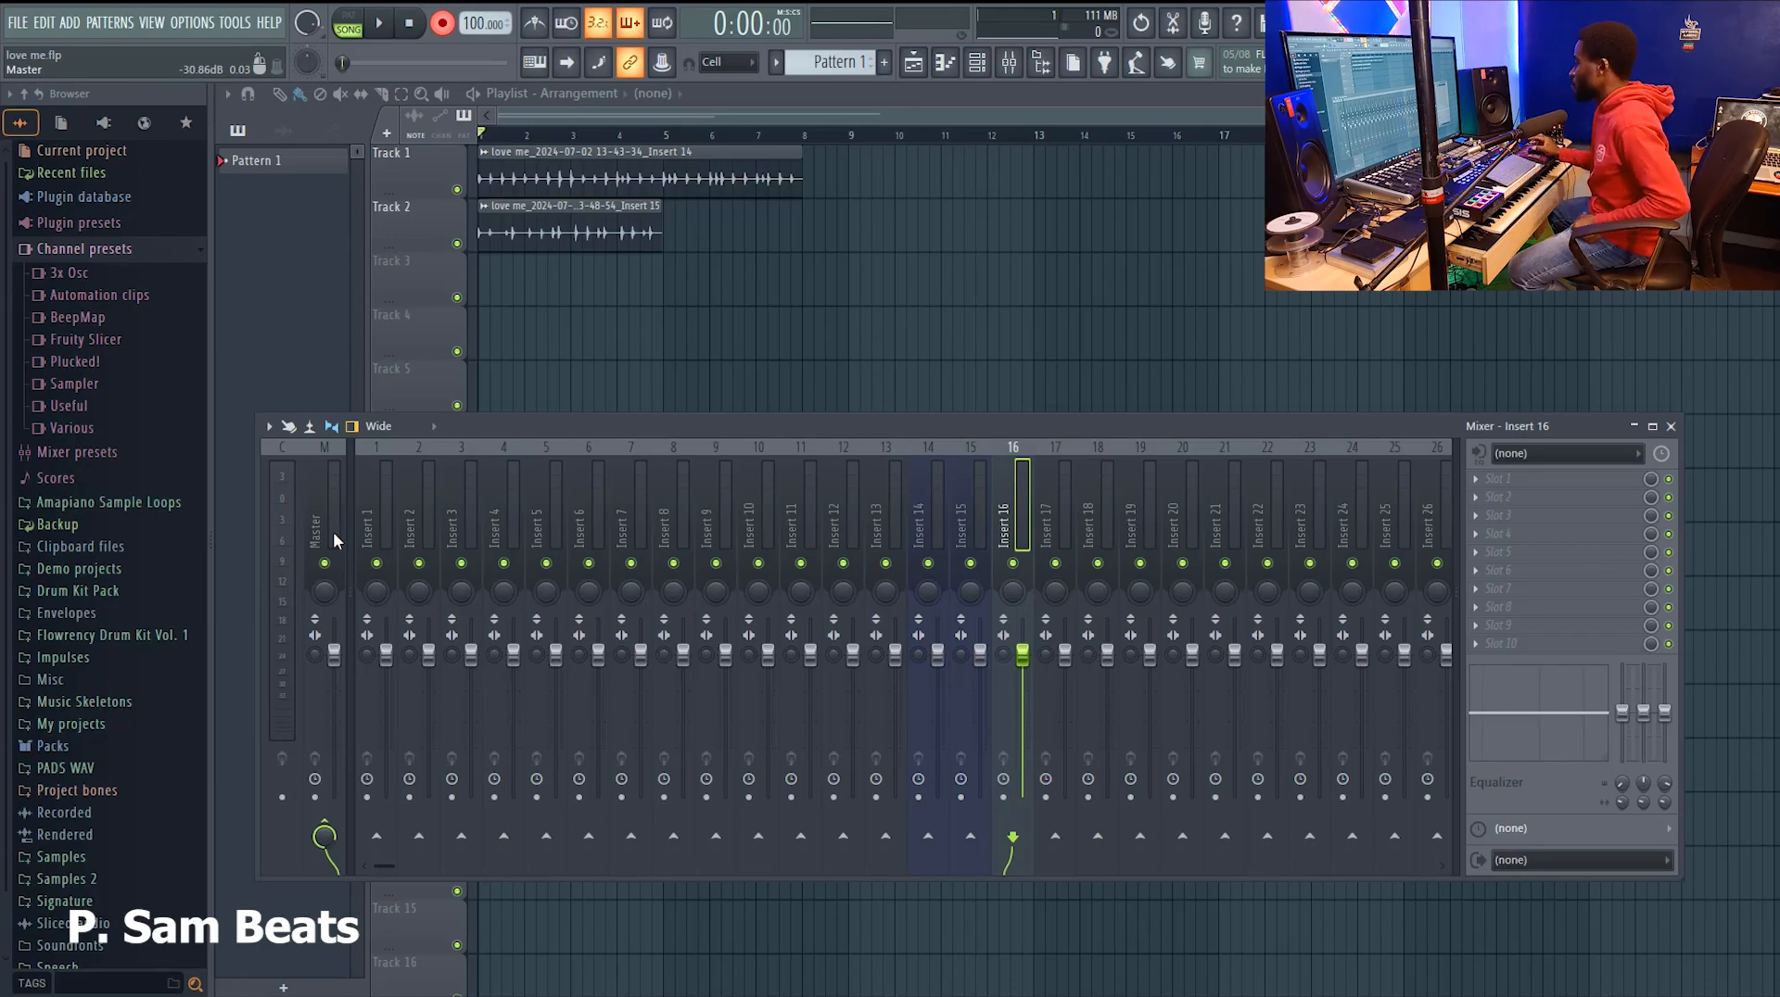
{"action": "left_click", "coordinate": [1567, 456]}
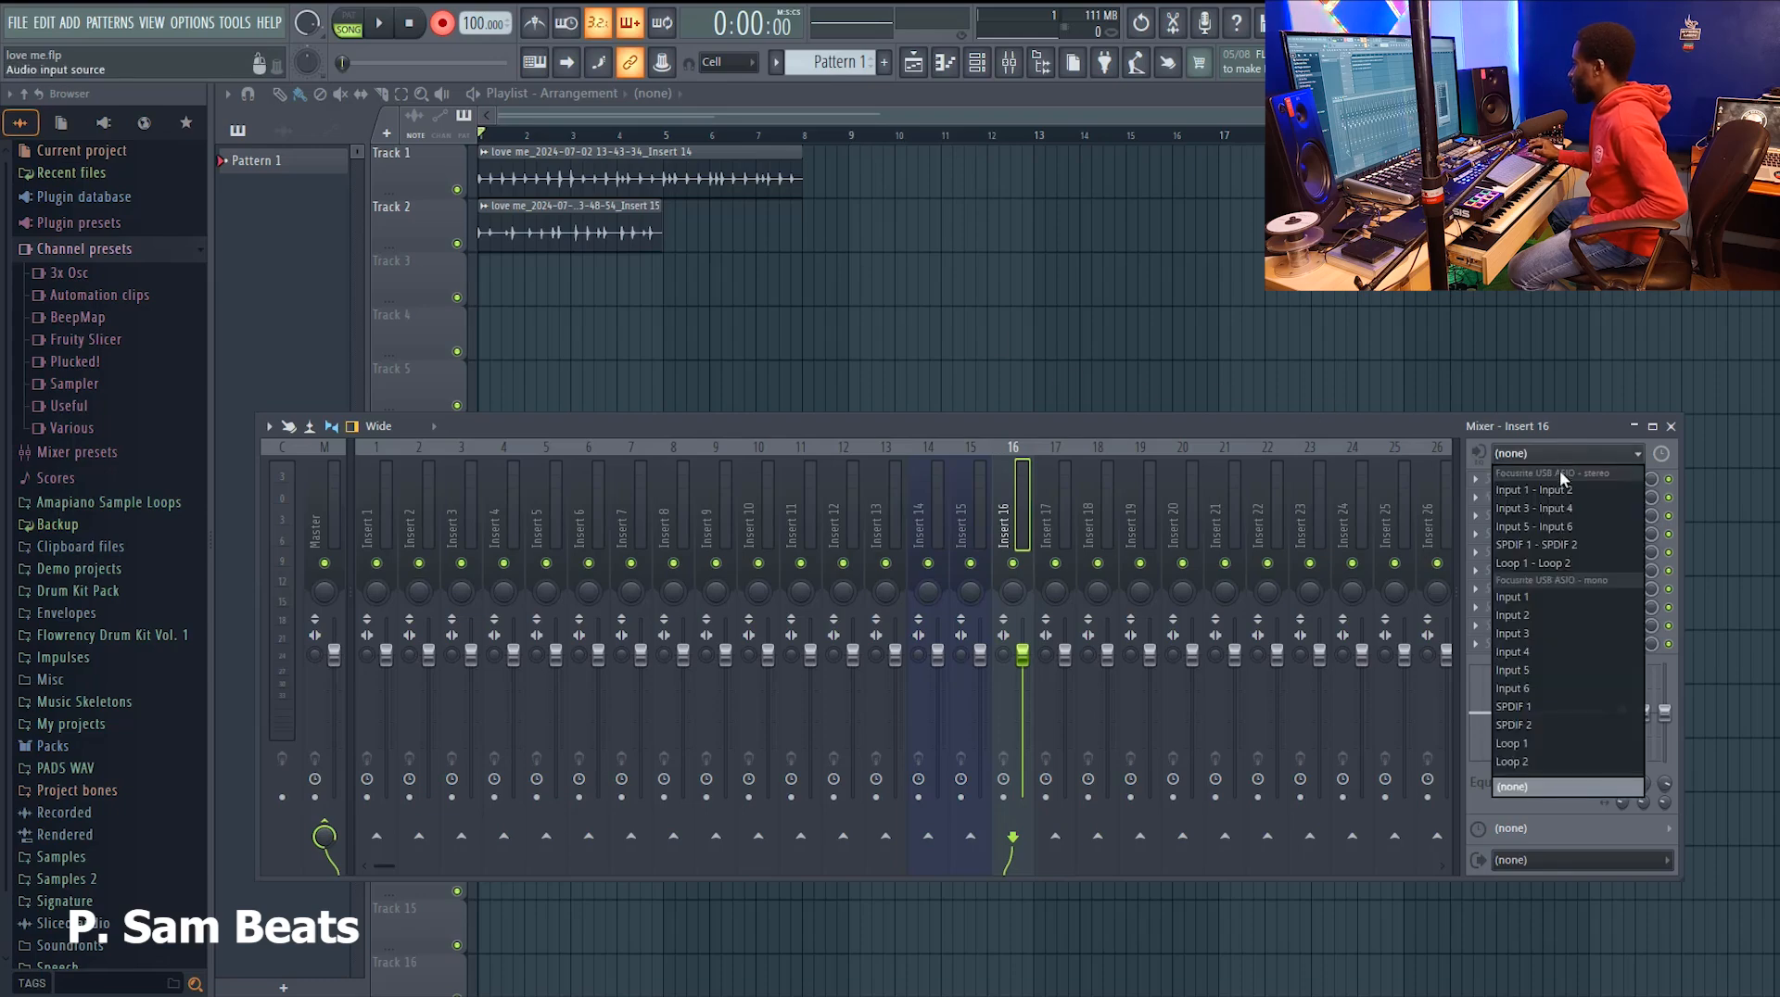
{"action": "left_click", "coordinate": [1534, 598]}
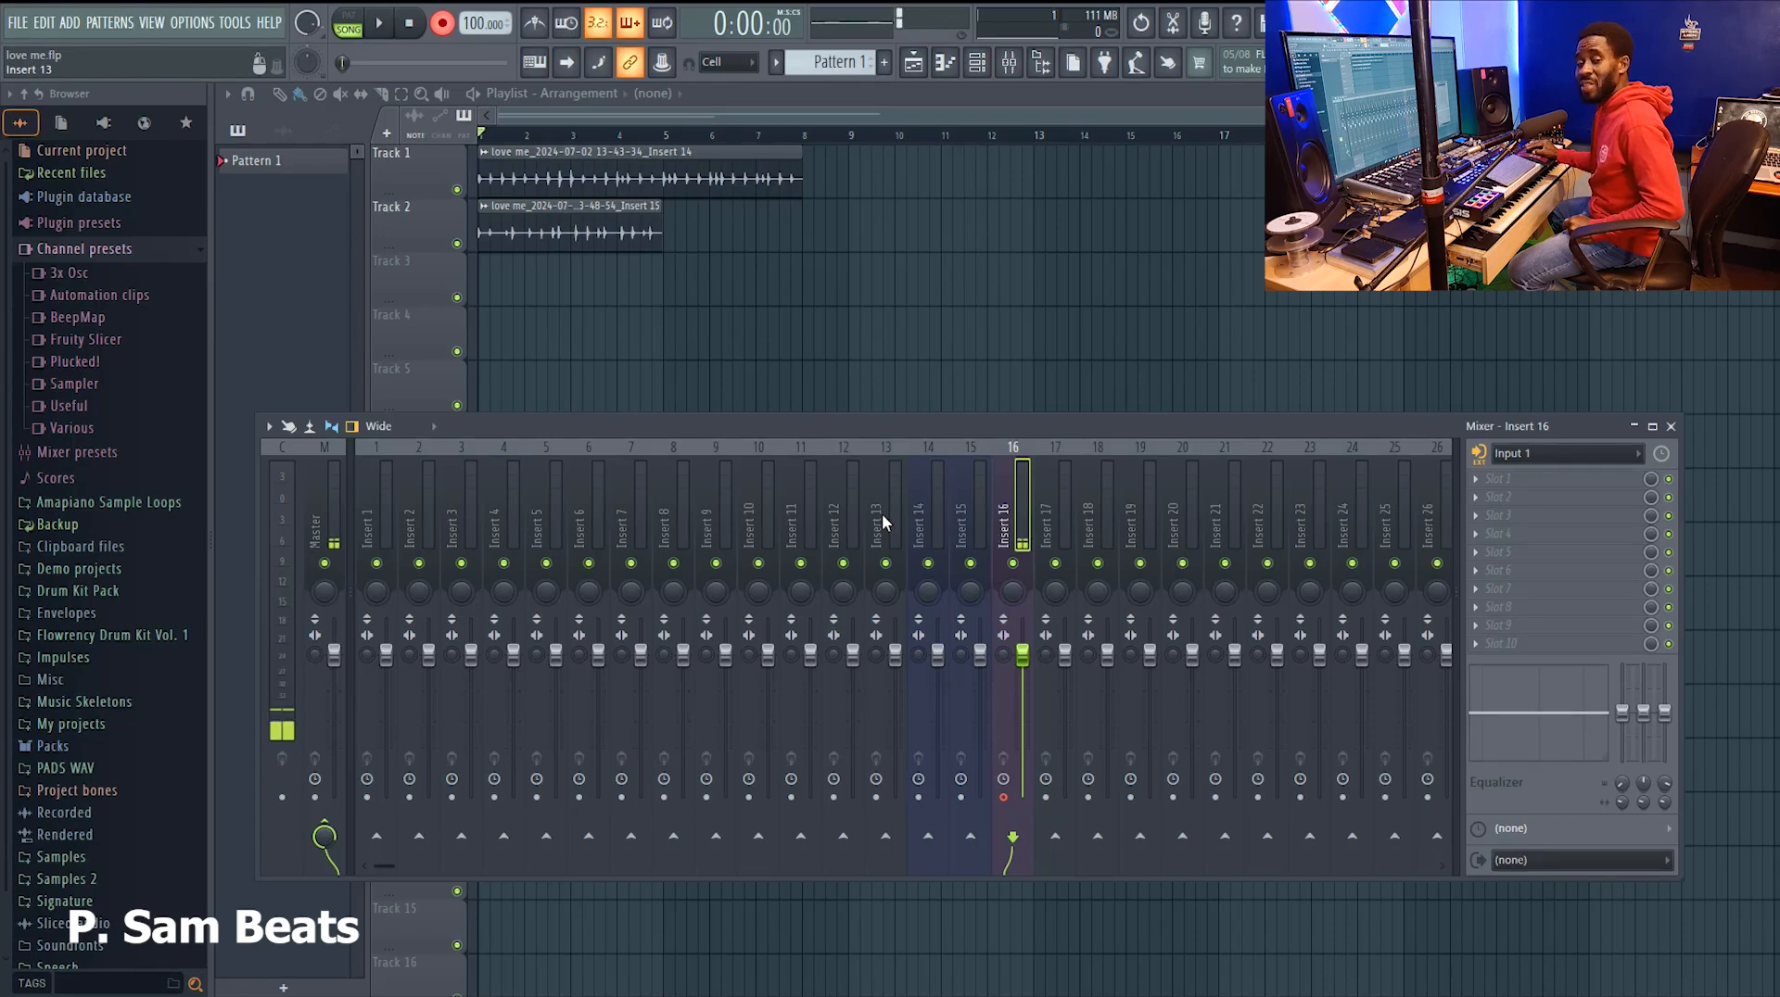
Name mixer track Insert 16 "Main Vocal" and choose the purple color #5D359F for it.
{"action": "right_click", "coordinate": [1022, 542]}
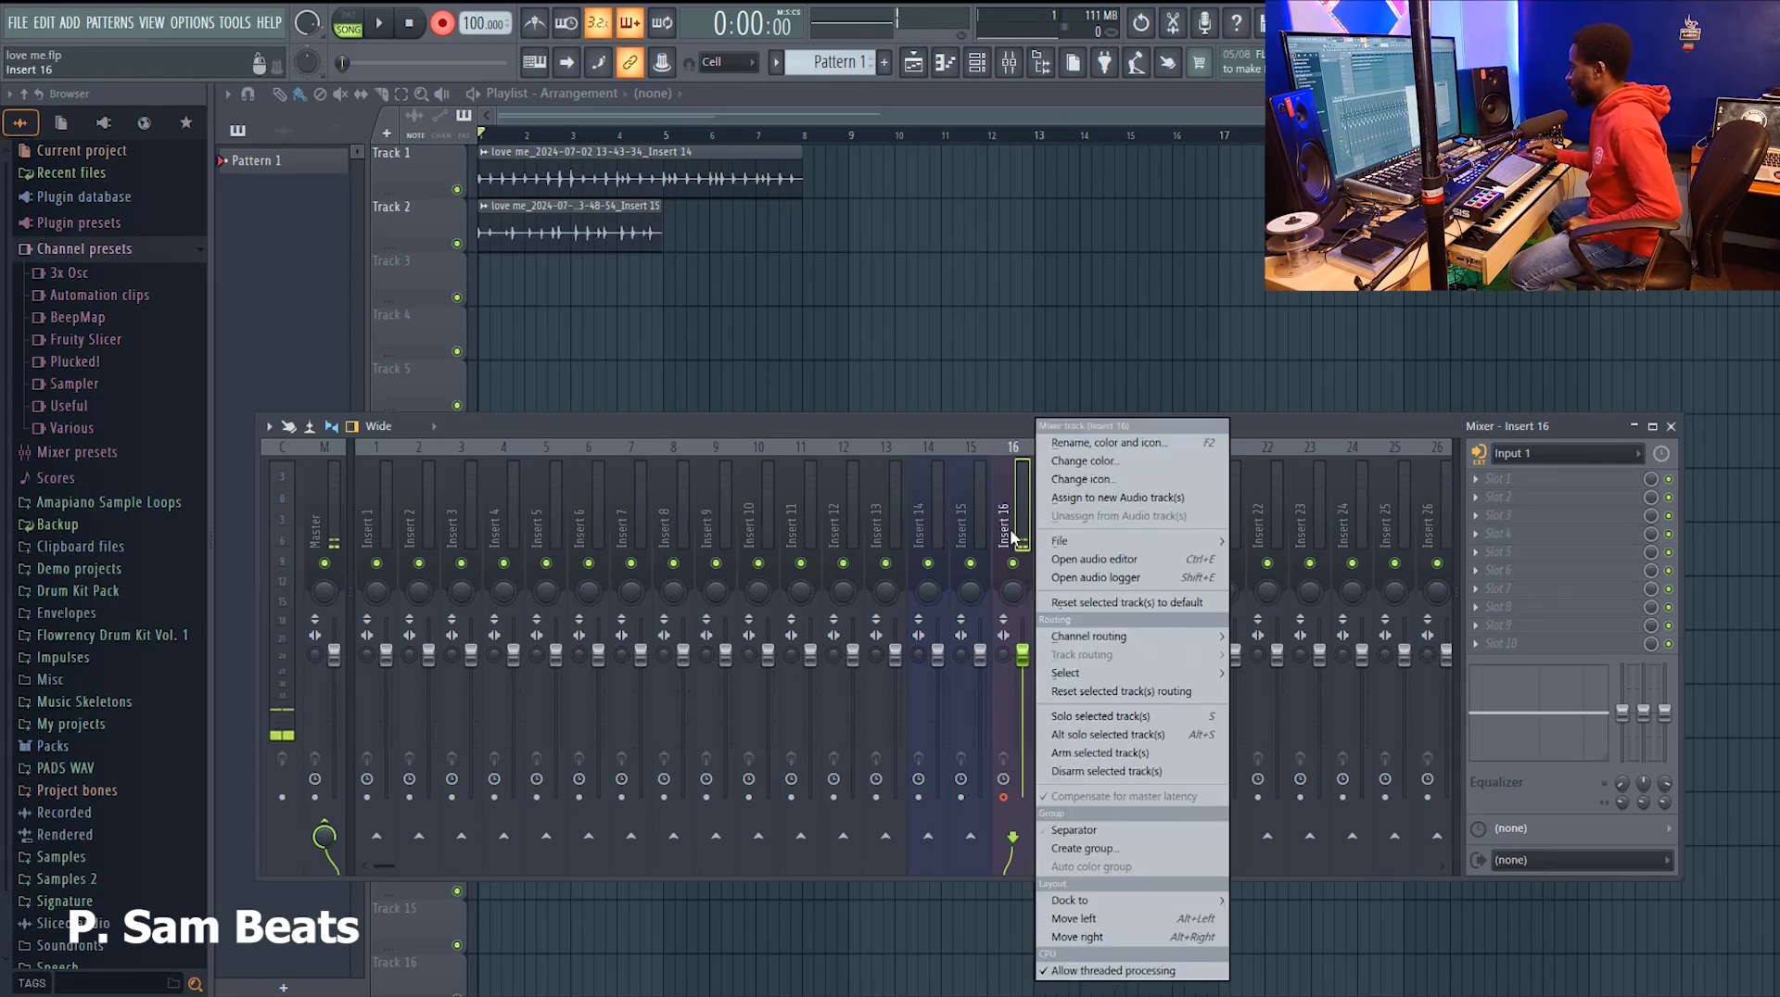
{"action": "left_click", "coordinate": [1099, 447]}
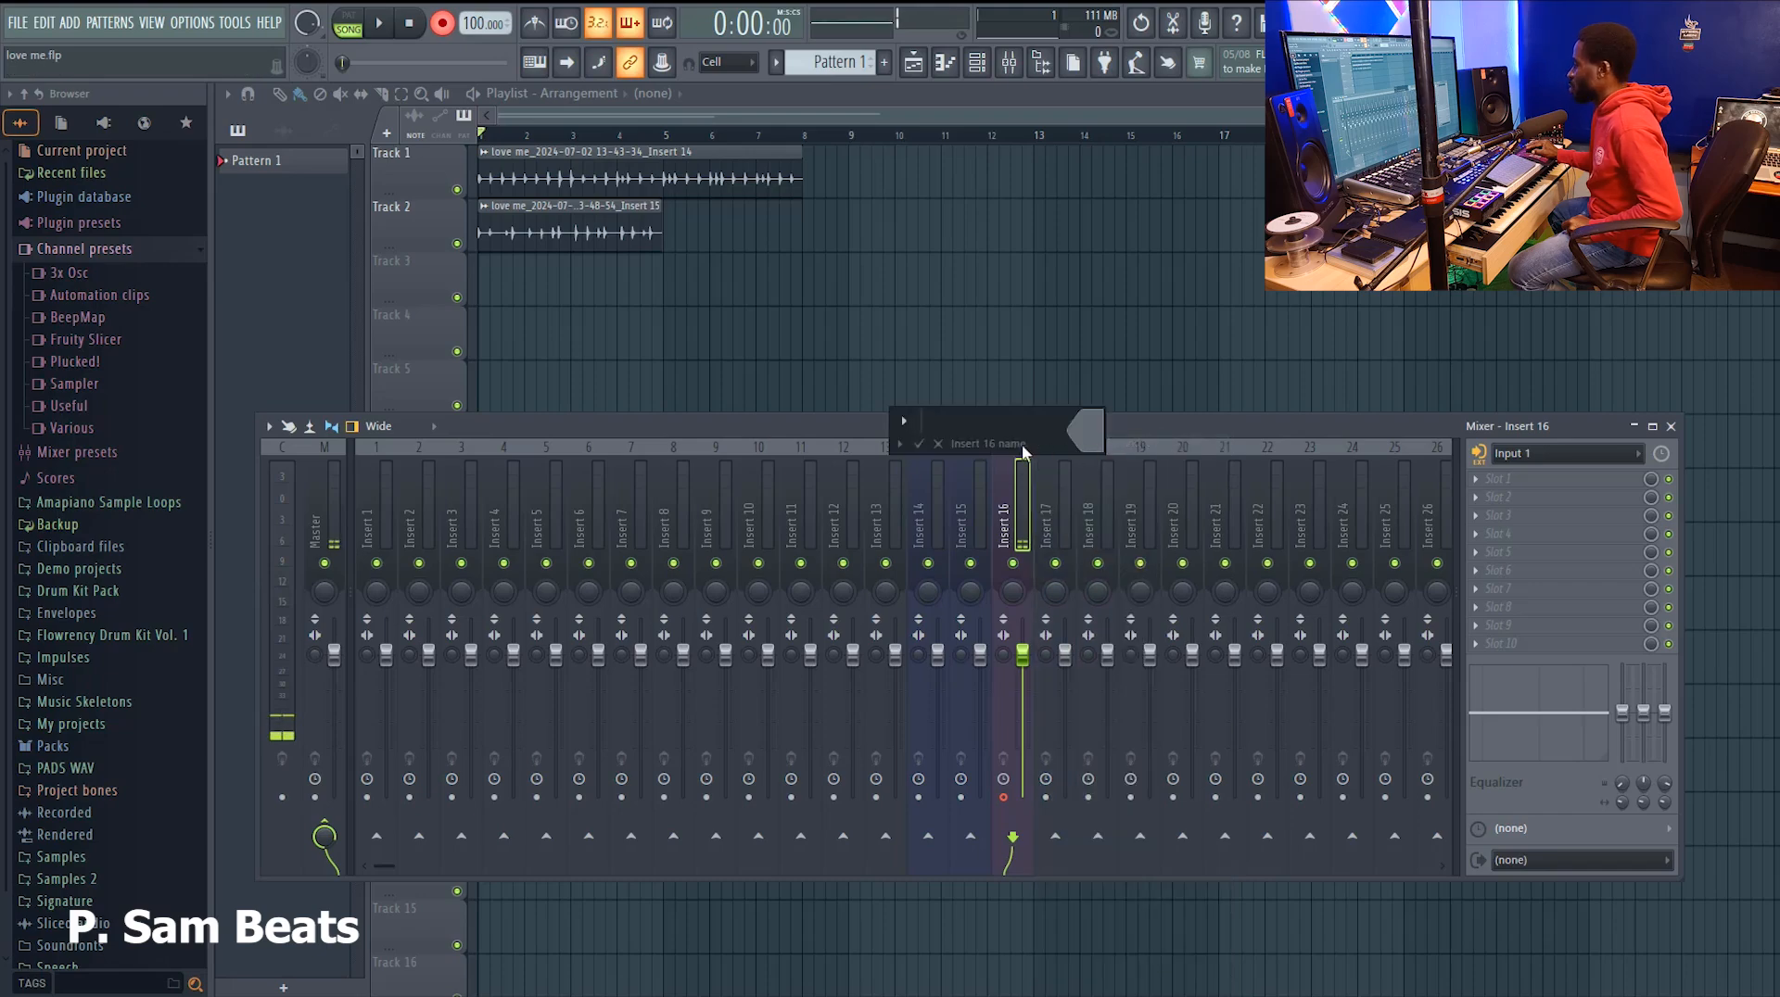
{"action": "type", "text": "M"}
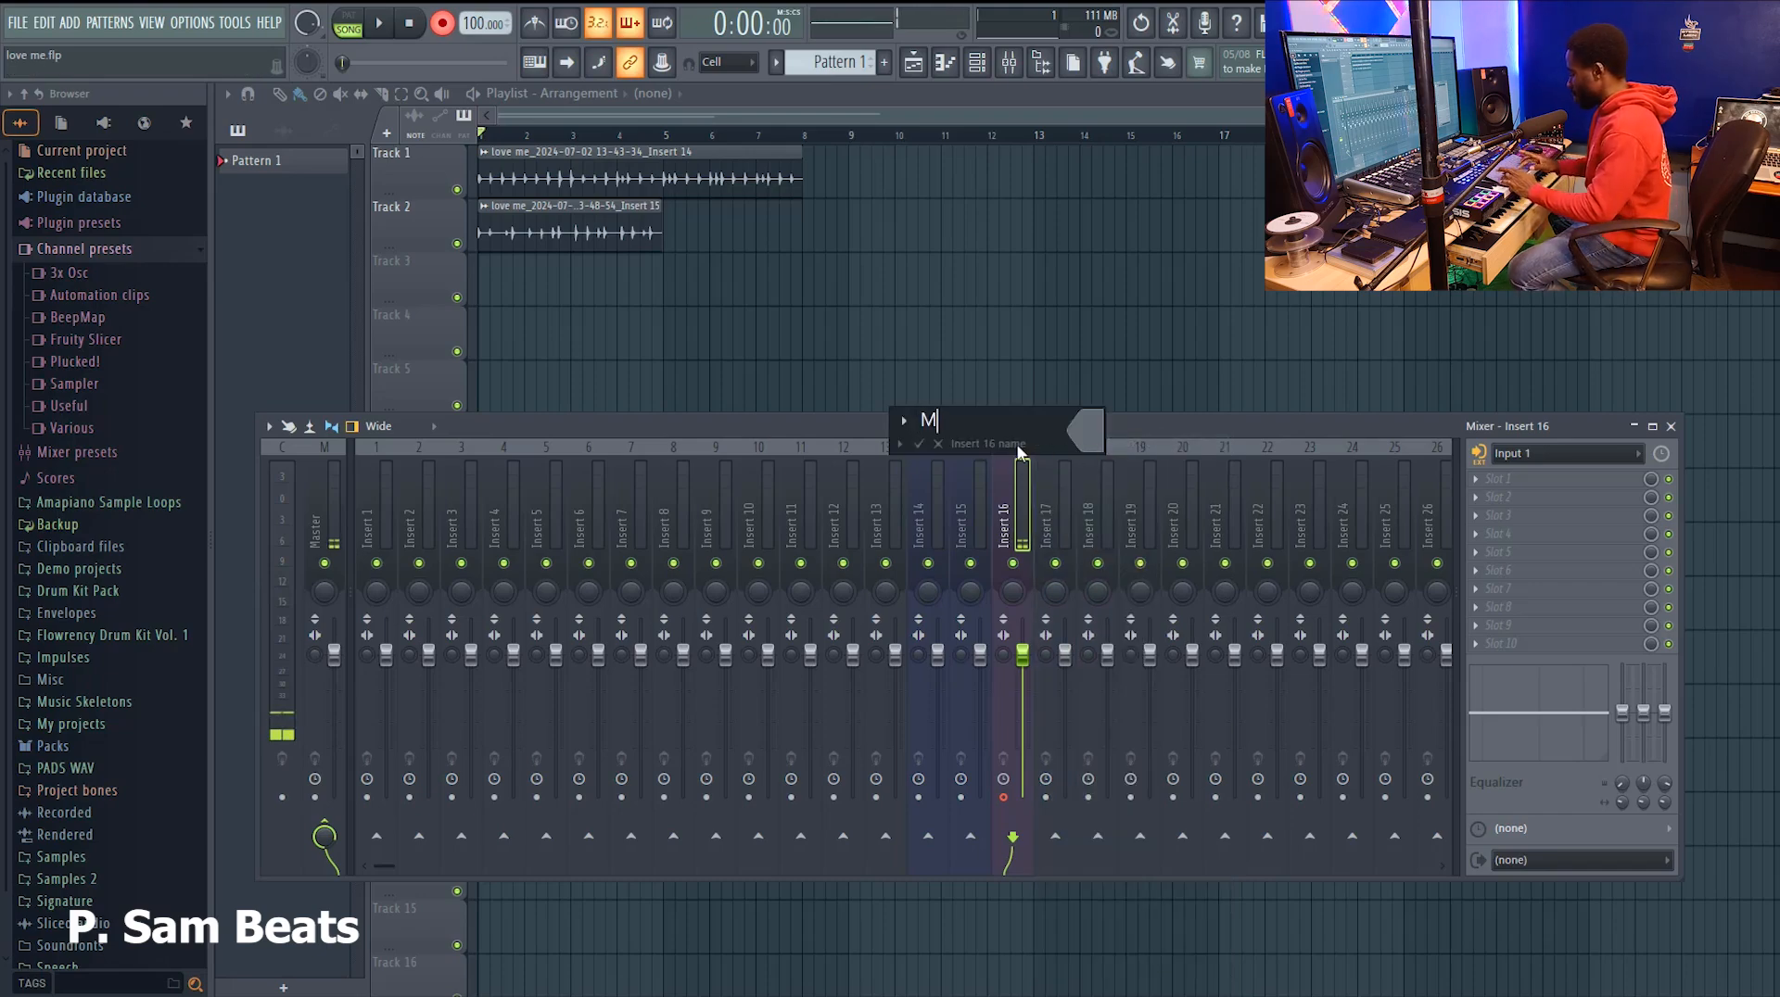
{"action": "type", "text": "ain V"}
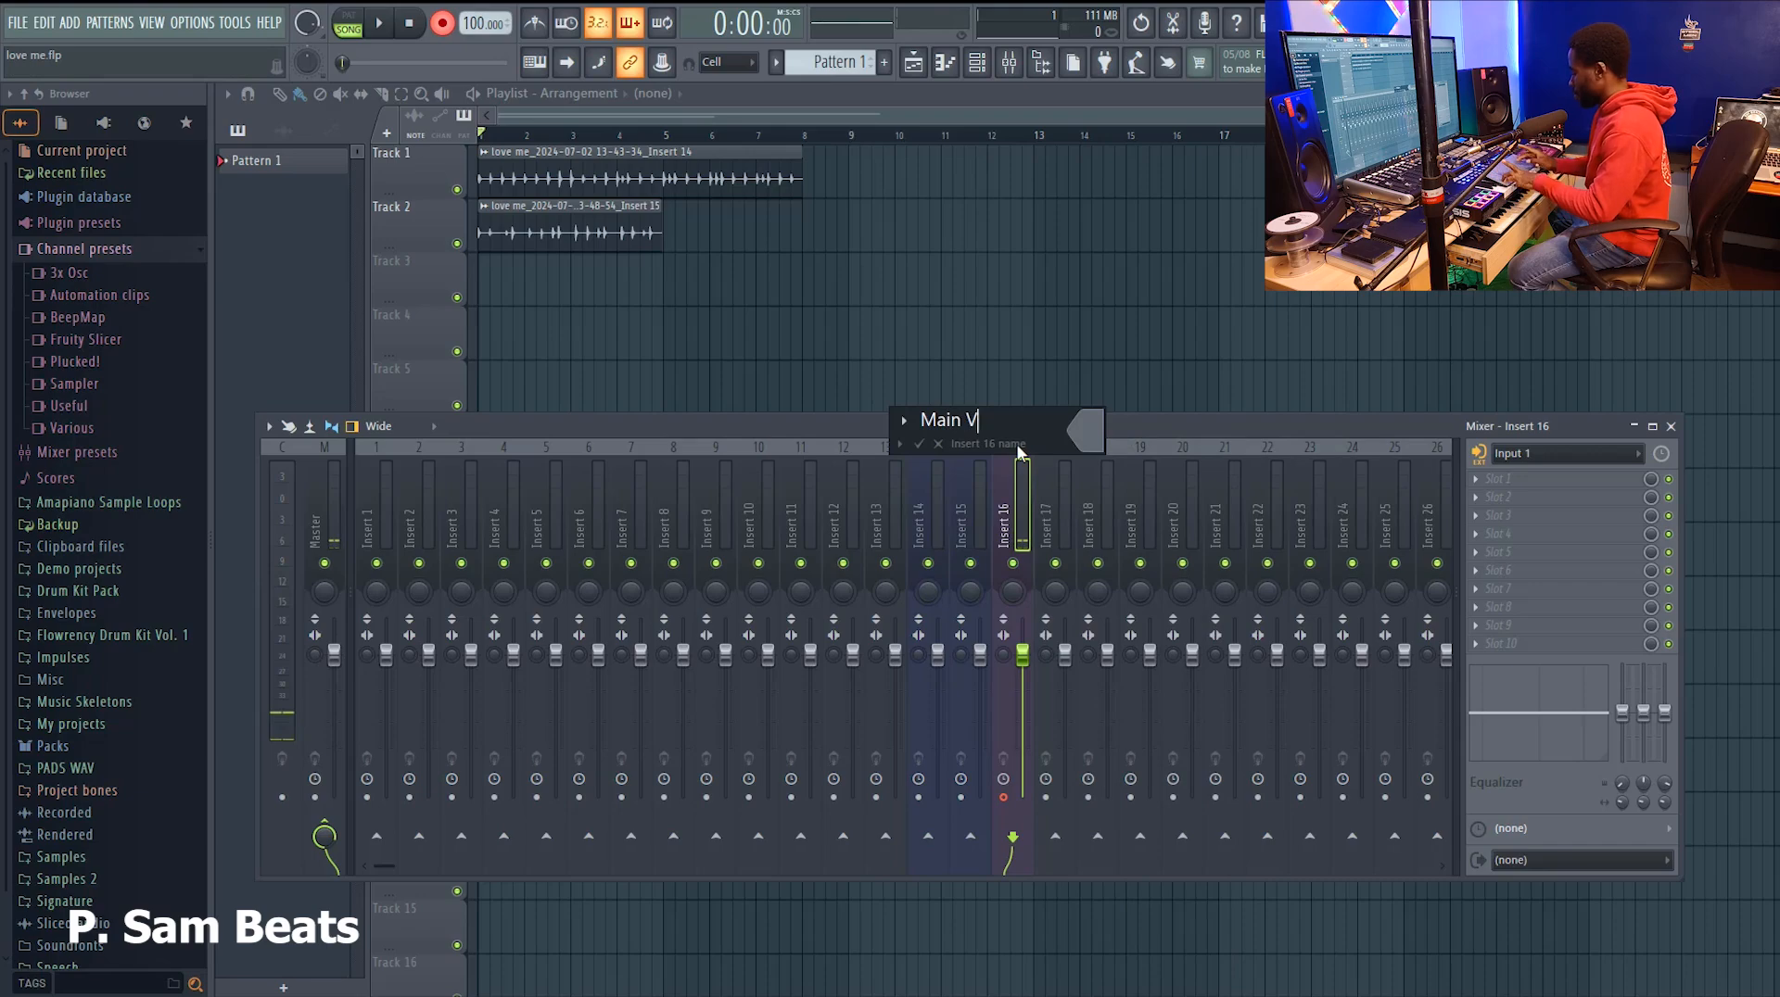
{"action": "type", "text": "ocal"}
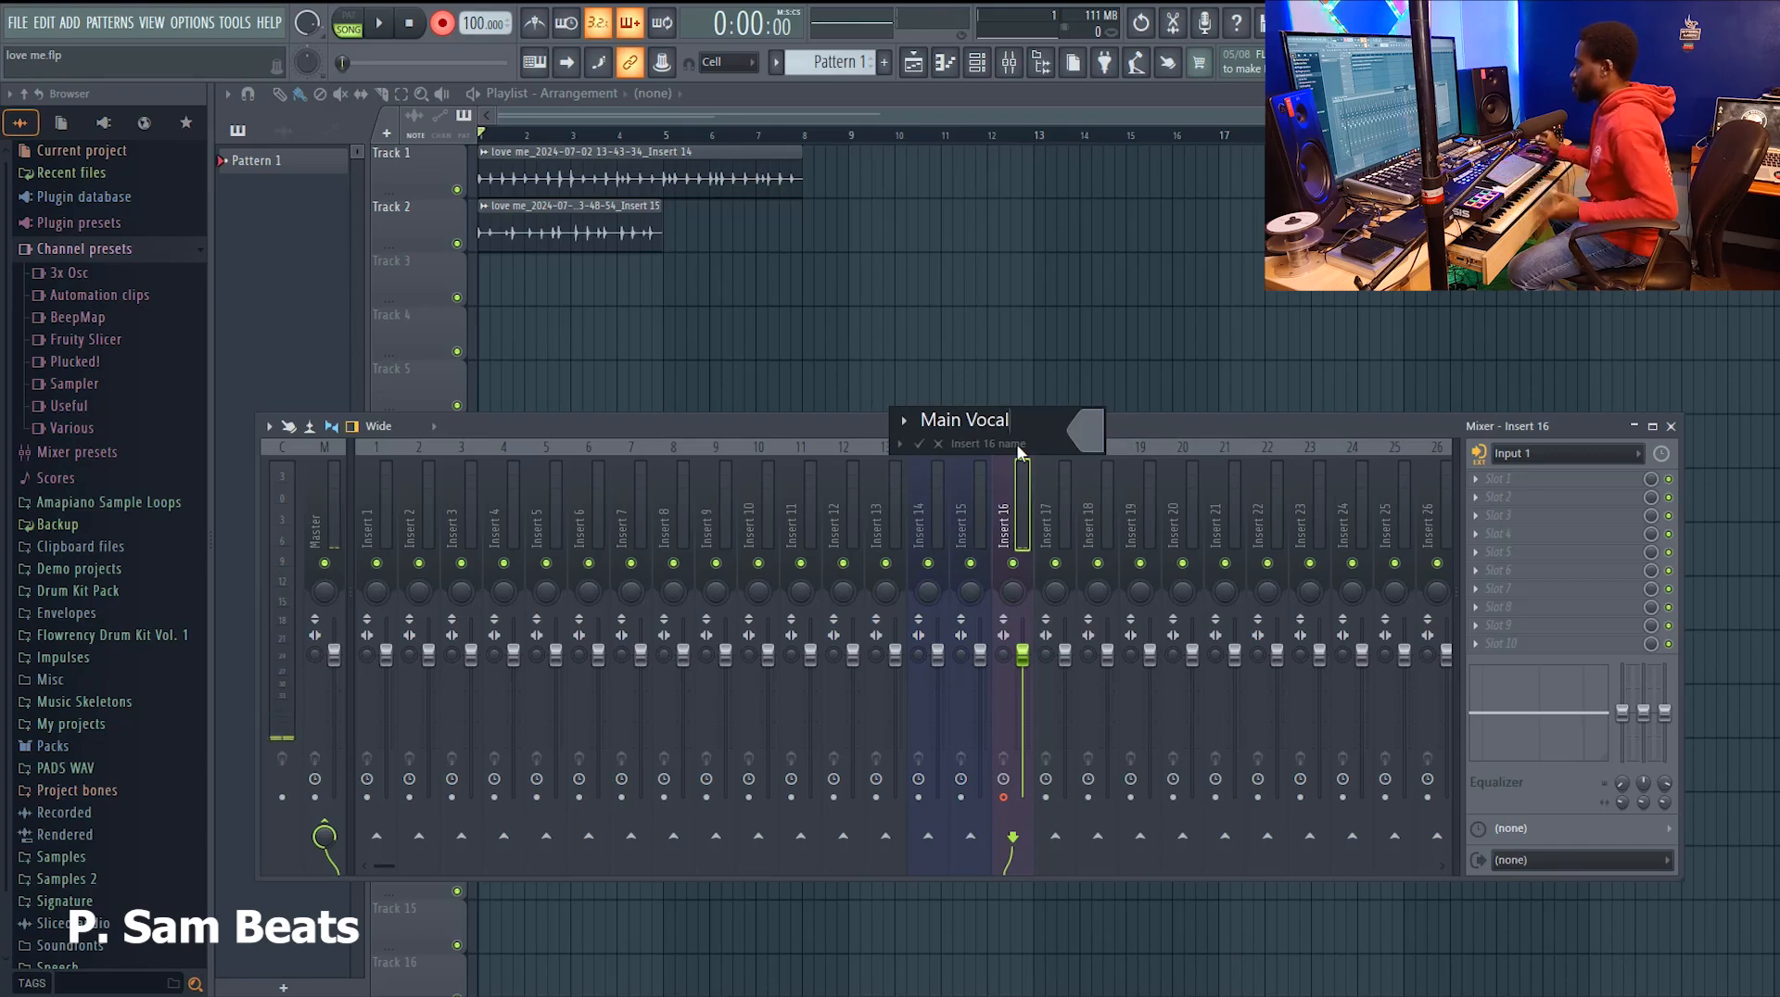
{"action": "left_click", "coordinate": [1087, 441]}
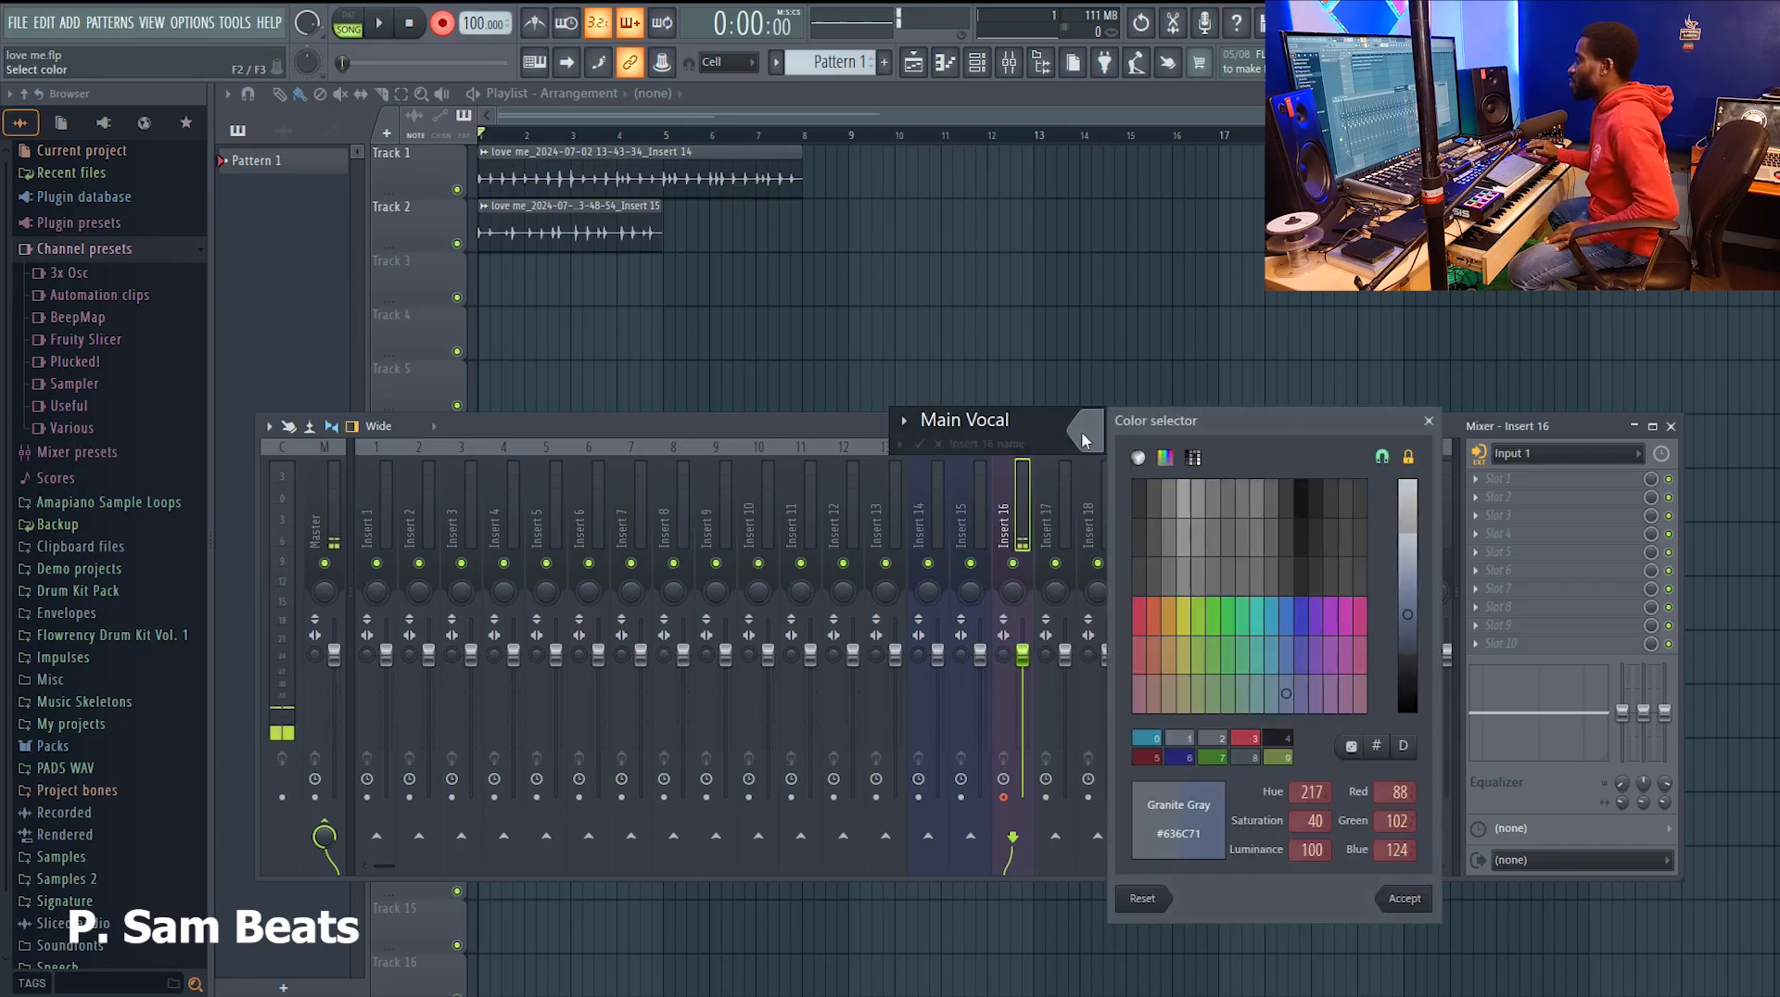
{"action": "left_click", "coordinate": [1316, 619]}
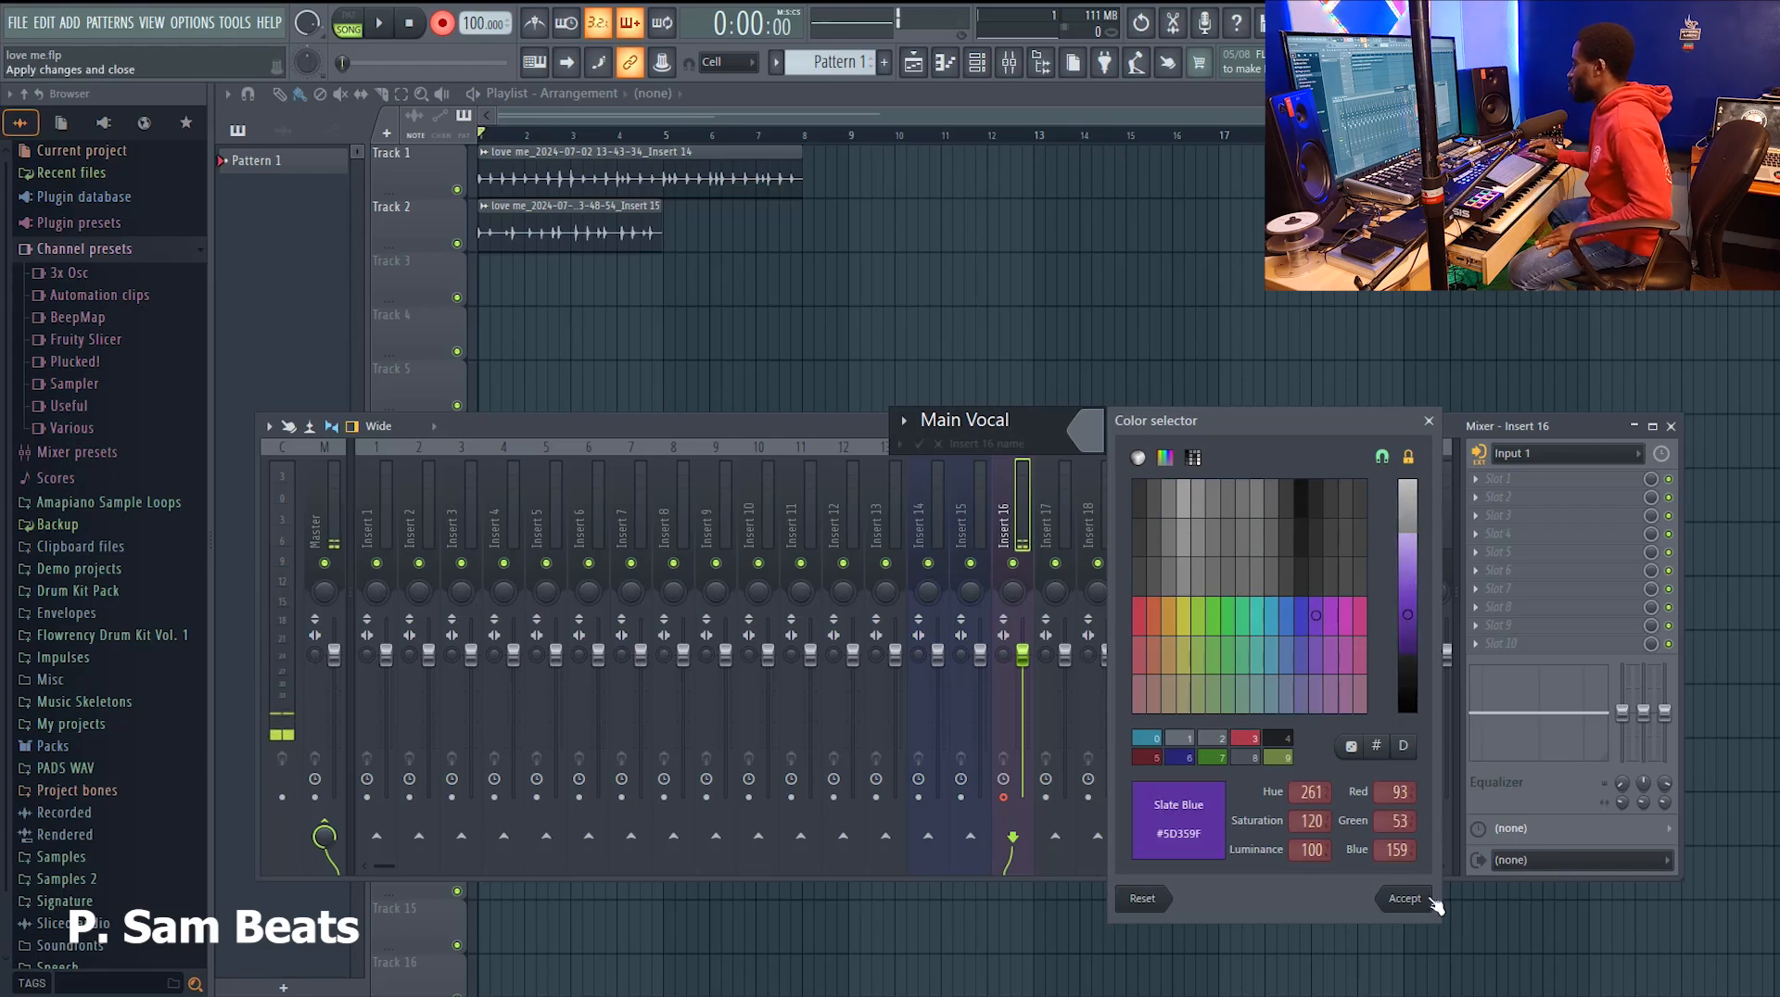
{"action": "left_click", "coordinate": [1404, 899]}
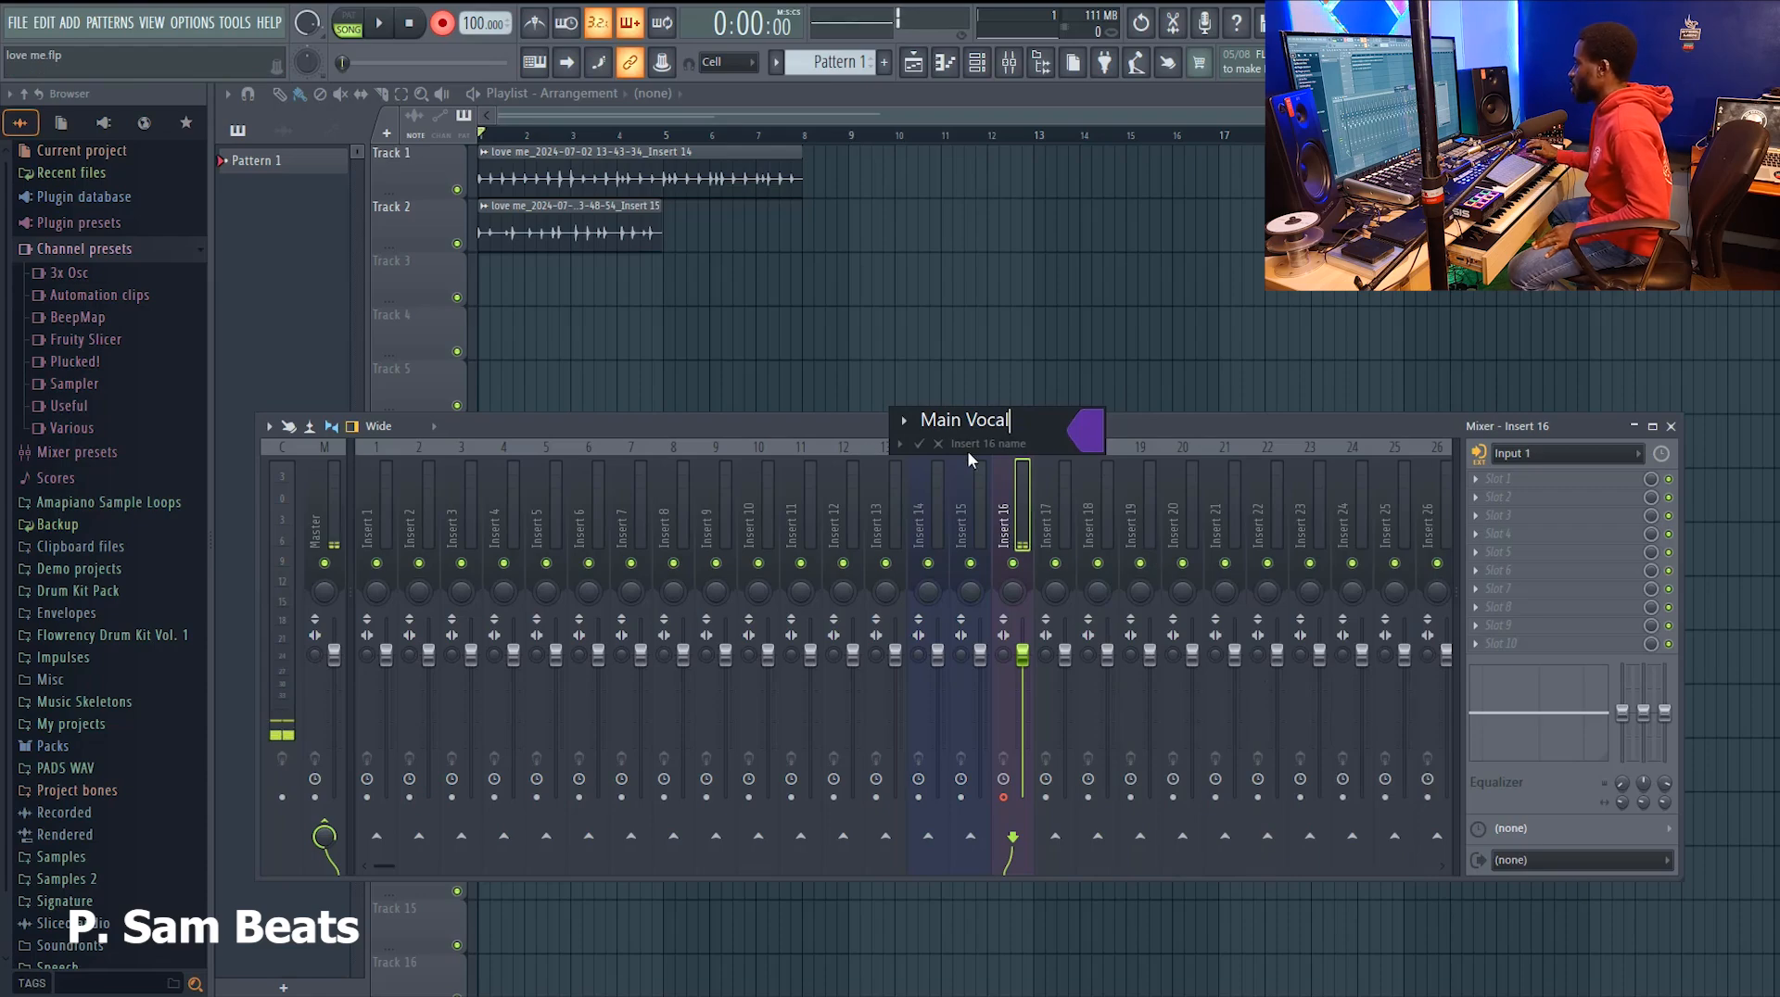
Choose the smiling face icon for the Main Vocal track and apply its name, color and icon.
{"action": "left_click", "coordinate": [899, 444]}
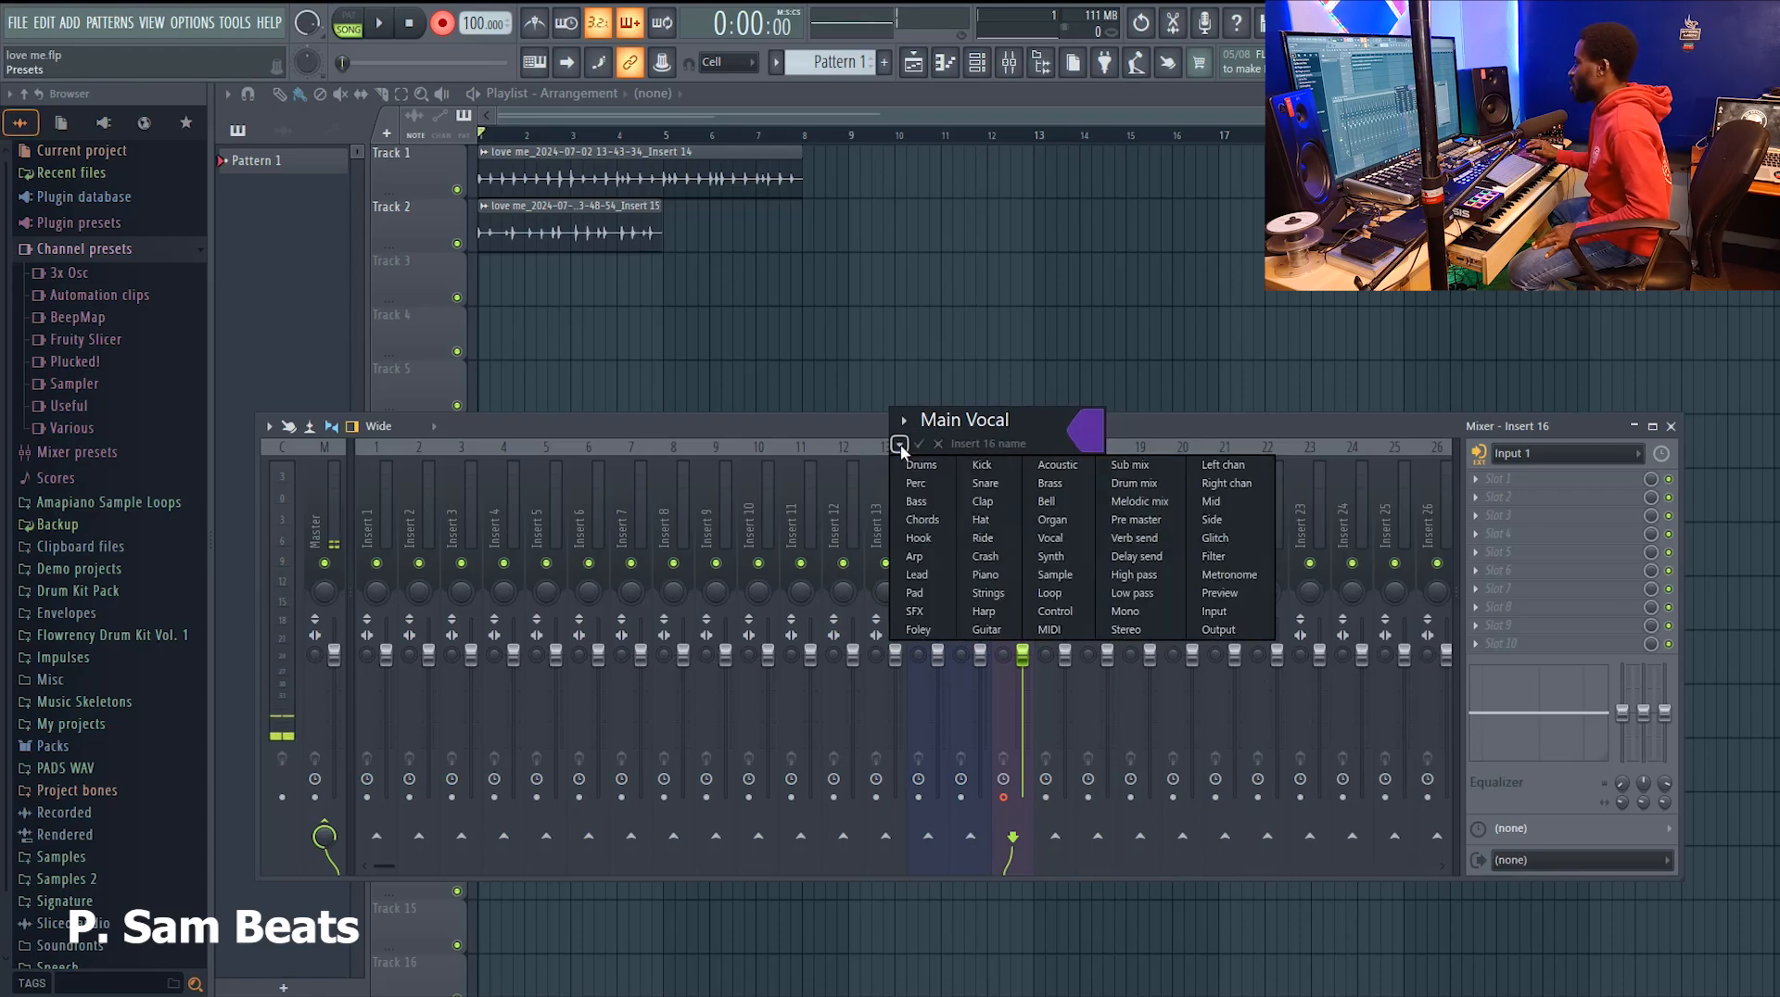
{"action": "left_click", "coordinate": [899, 443]}
{"action": "left_click", "coordinate": [907, 419]}
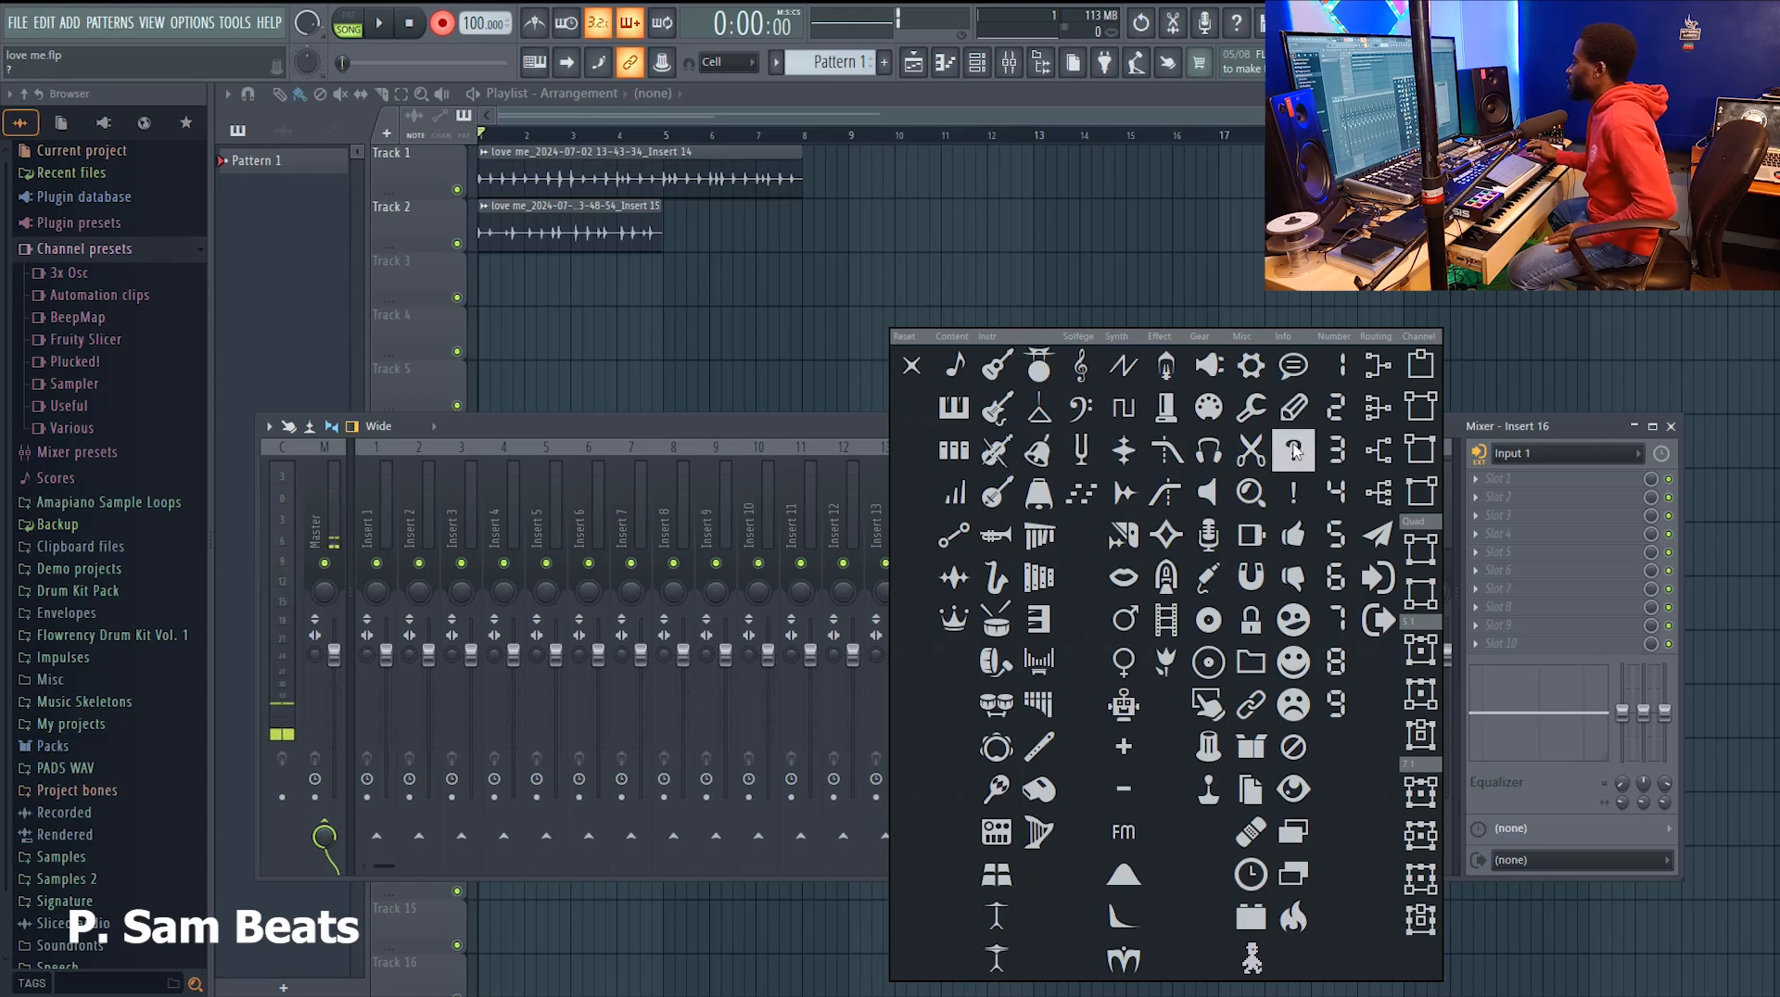
{"action": "left_click", "coordinate": [1293, 662]}
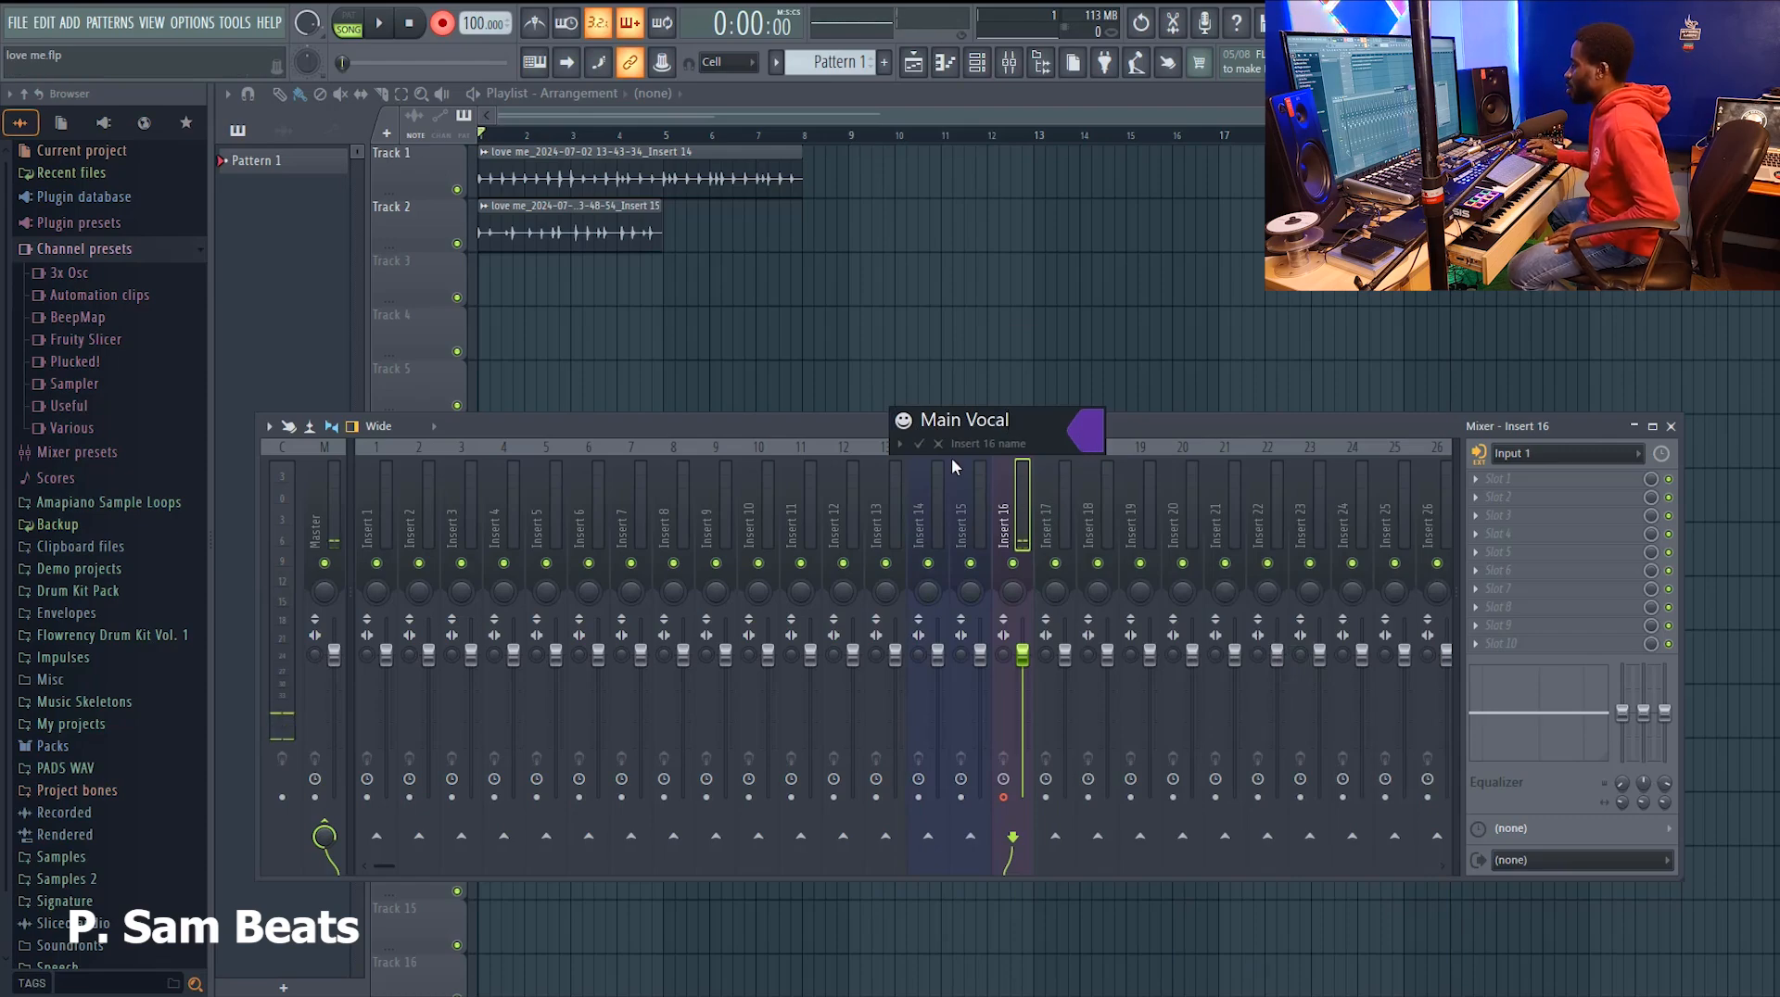
{"action": "left_click", "coordinate": [920, 443]}
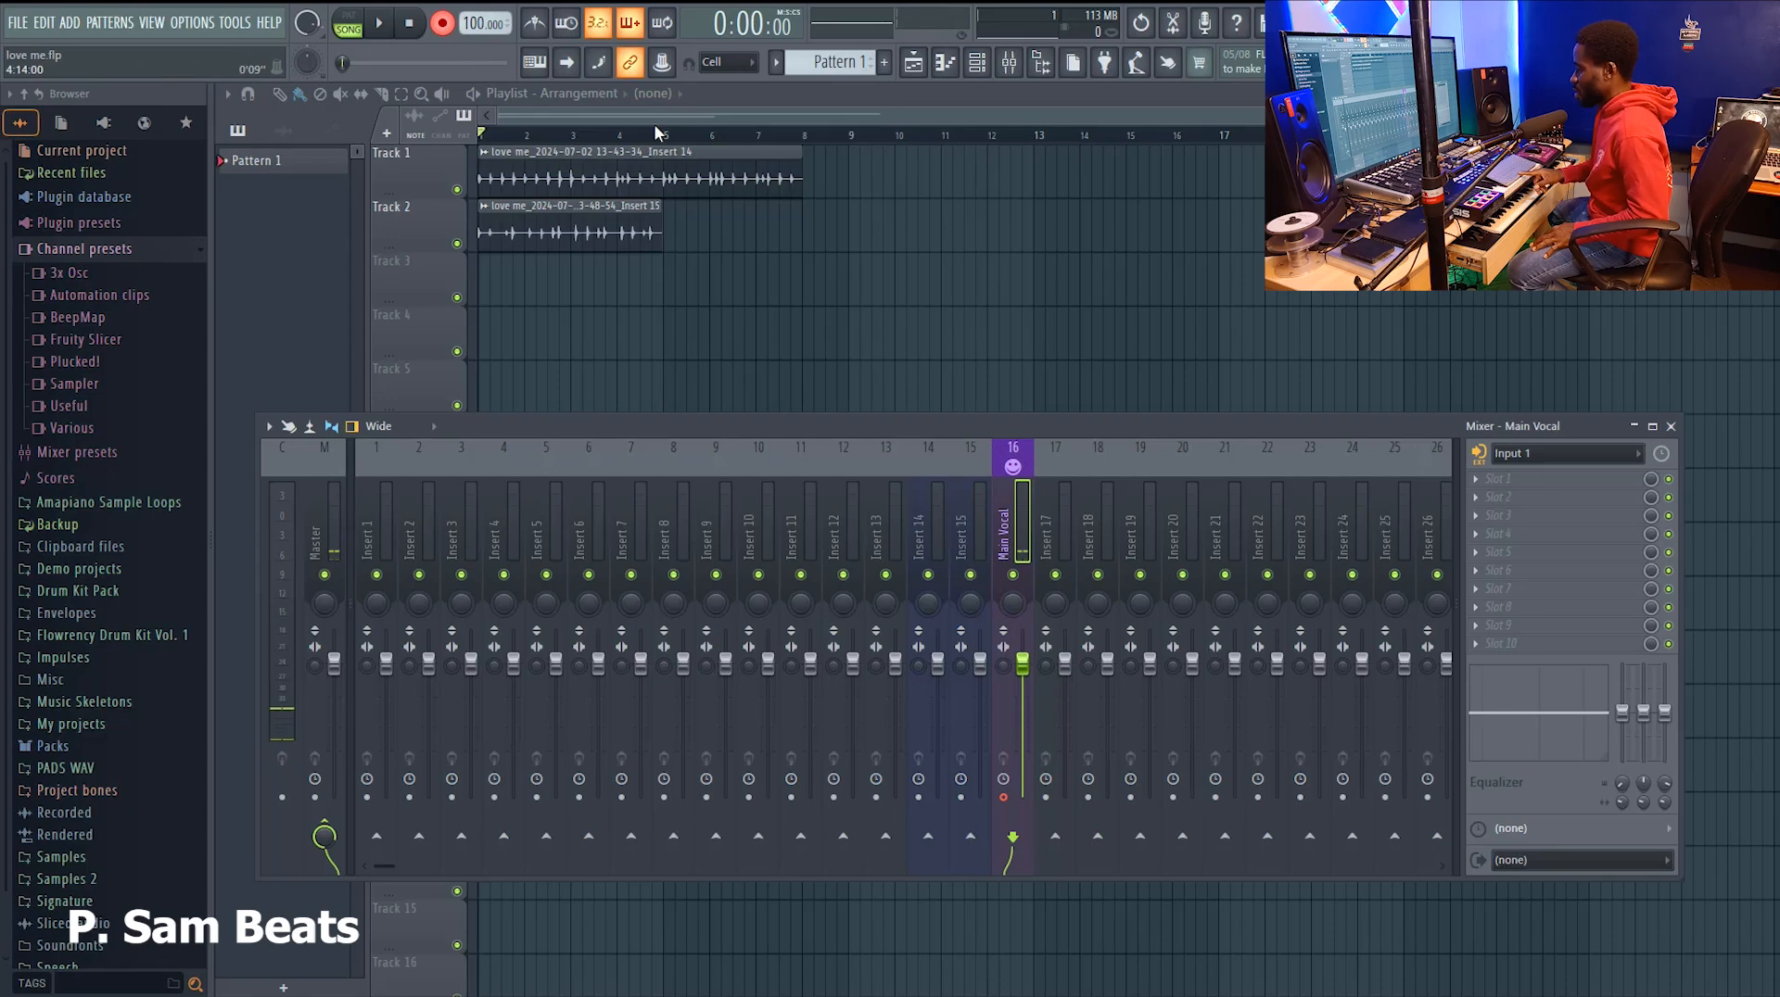
Record a take of about seven bars from the Main Vocal track into the playlist and save the project.
{"action": "key", "text": "space"}
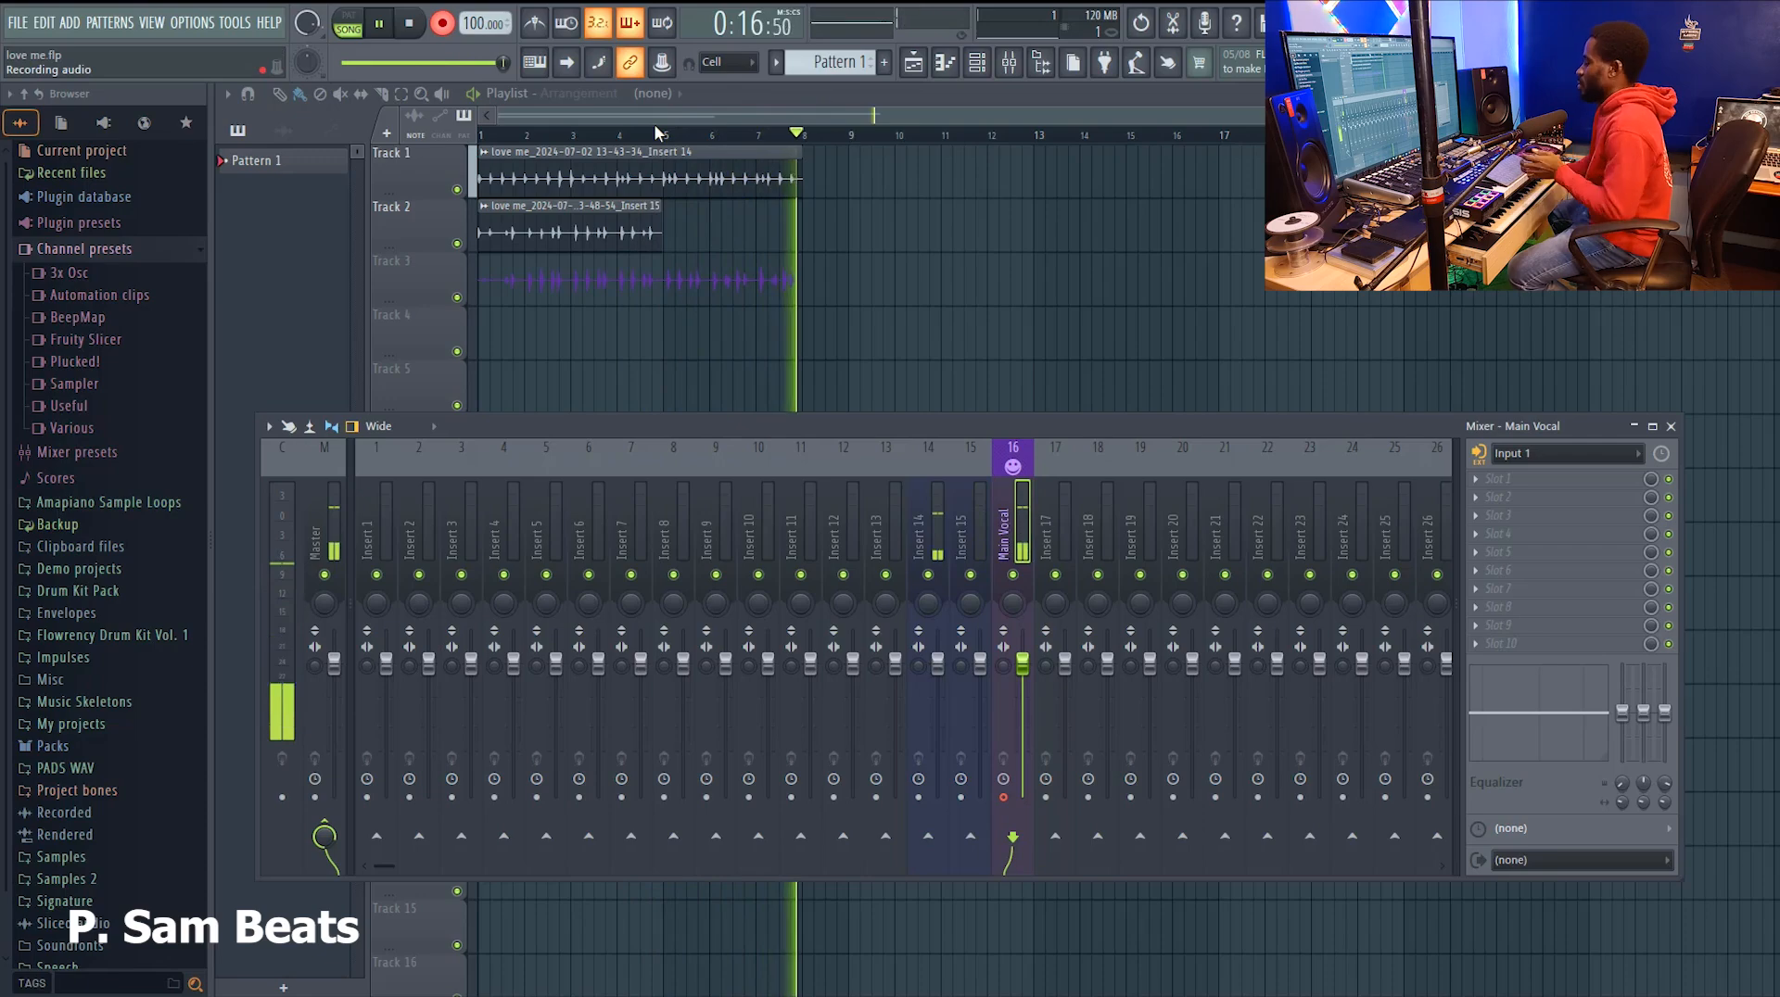
{"action": "key", "text": "space"}
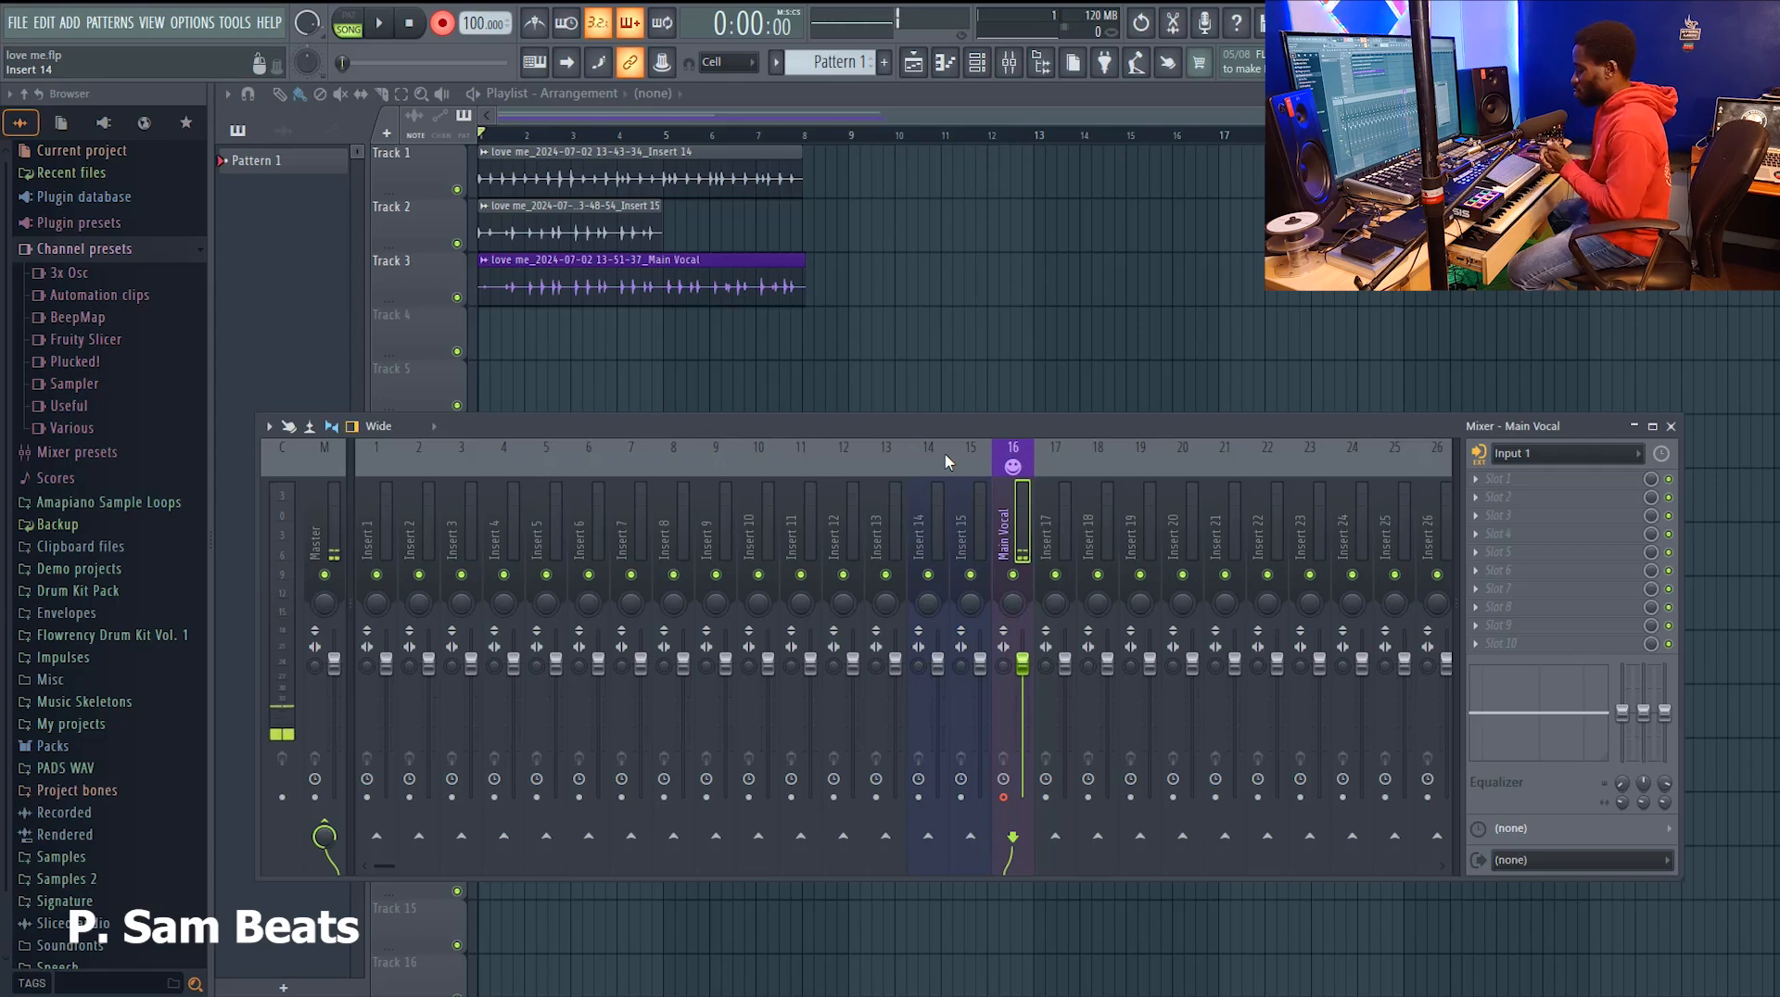
{"action": "key", "text": "ctrl+s"}
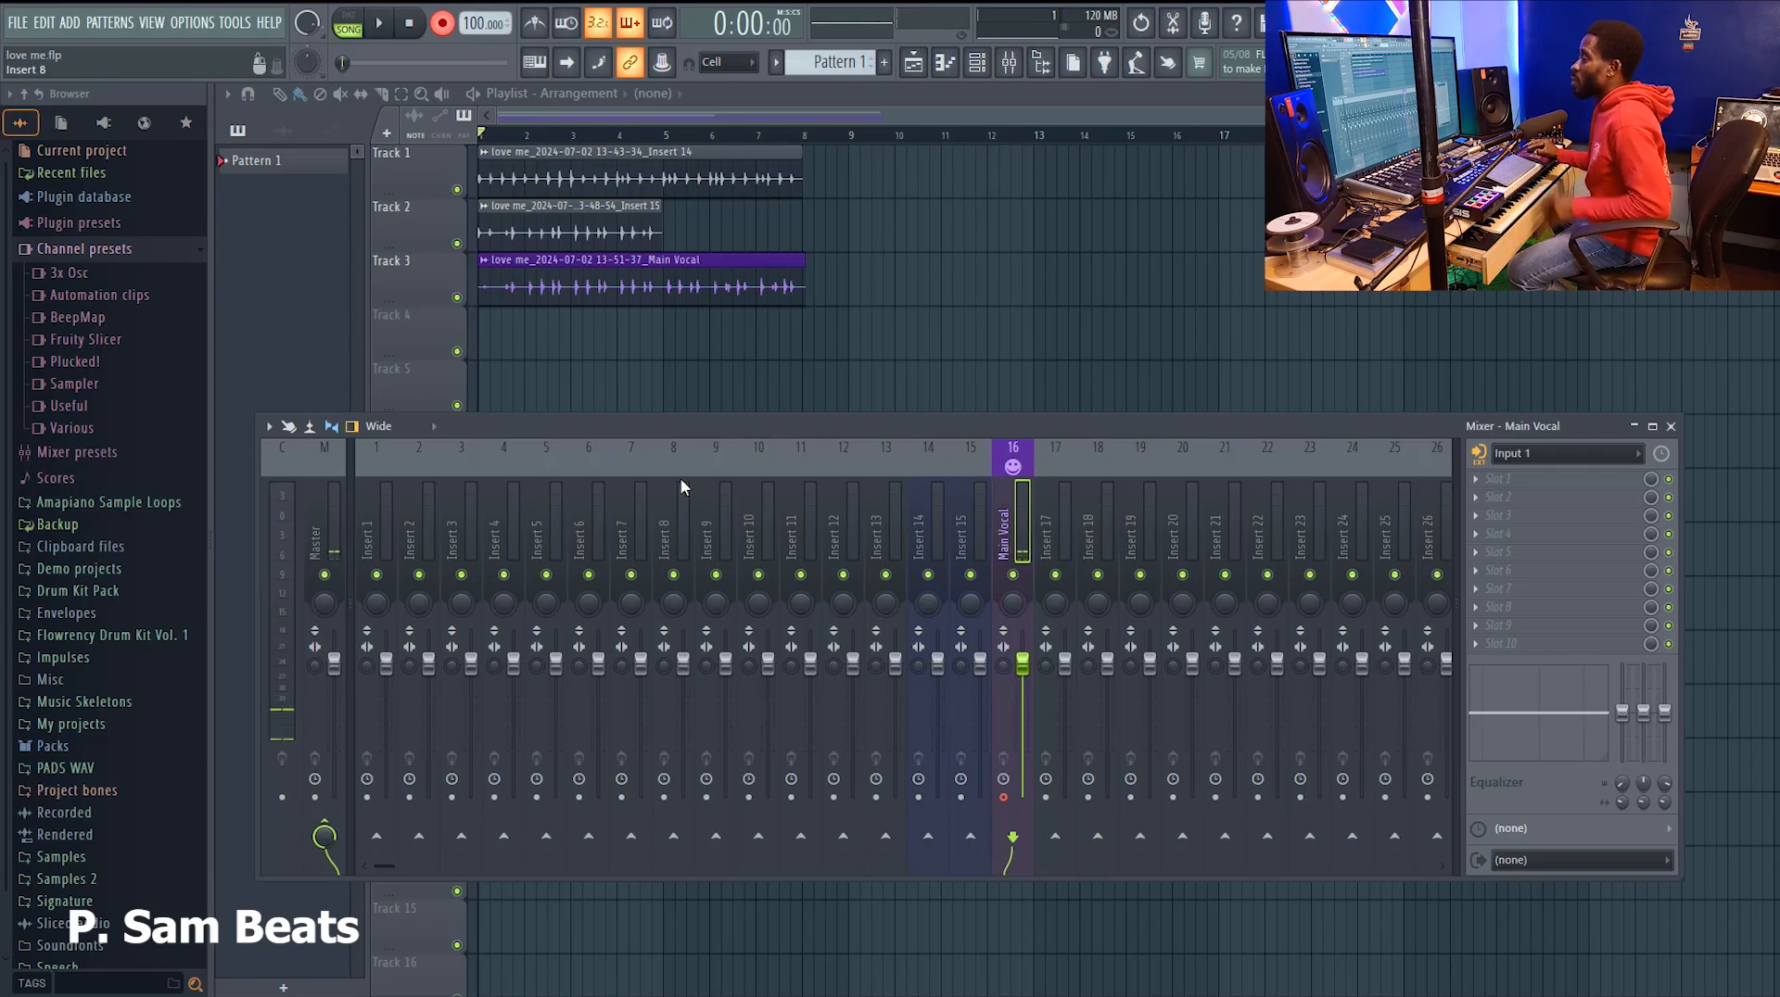
Move the mixer higher over the playlist and compare the Insert 14, Insert 15 and Main Vocal tracks by selecting them in turn.
{"action": "left_click_drag", "start_coordinate": [719, 422], "coordinate": [742, 358]}
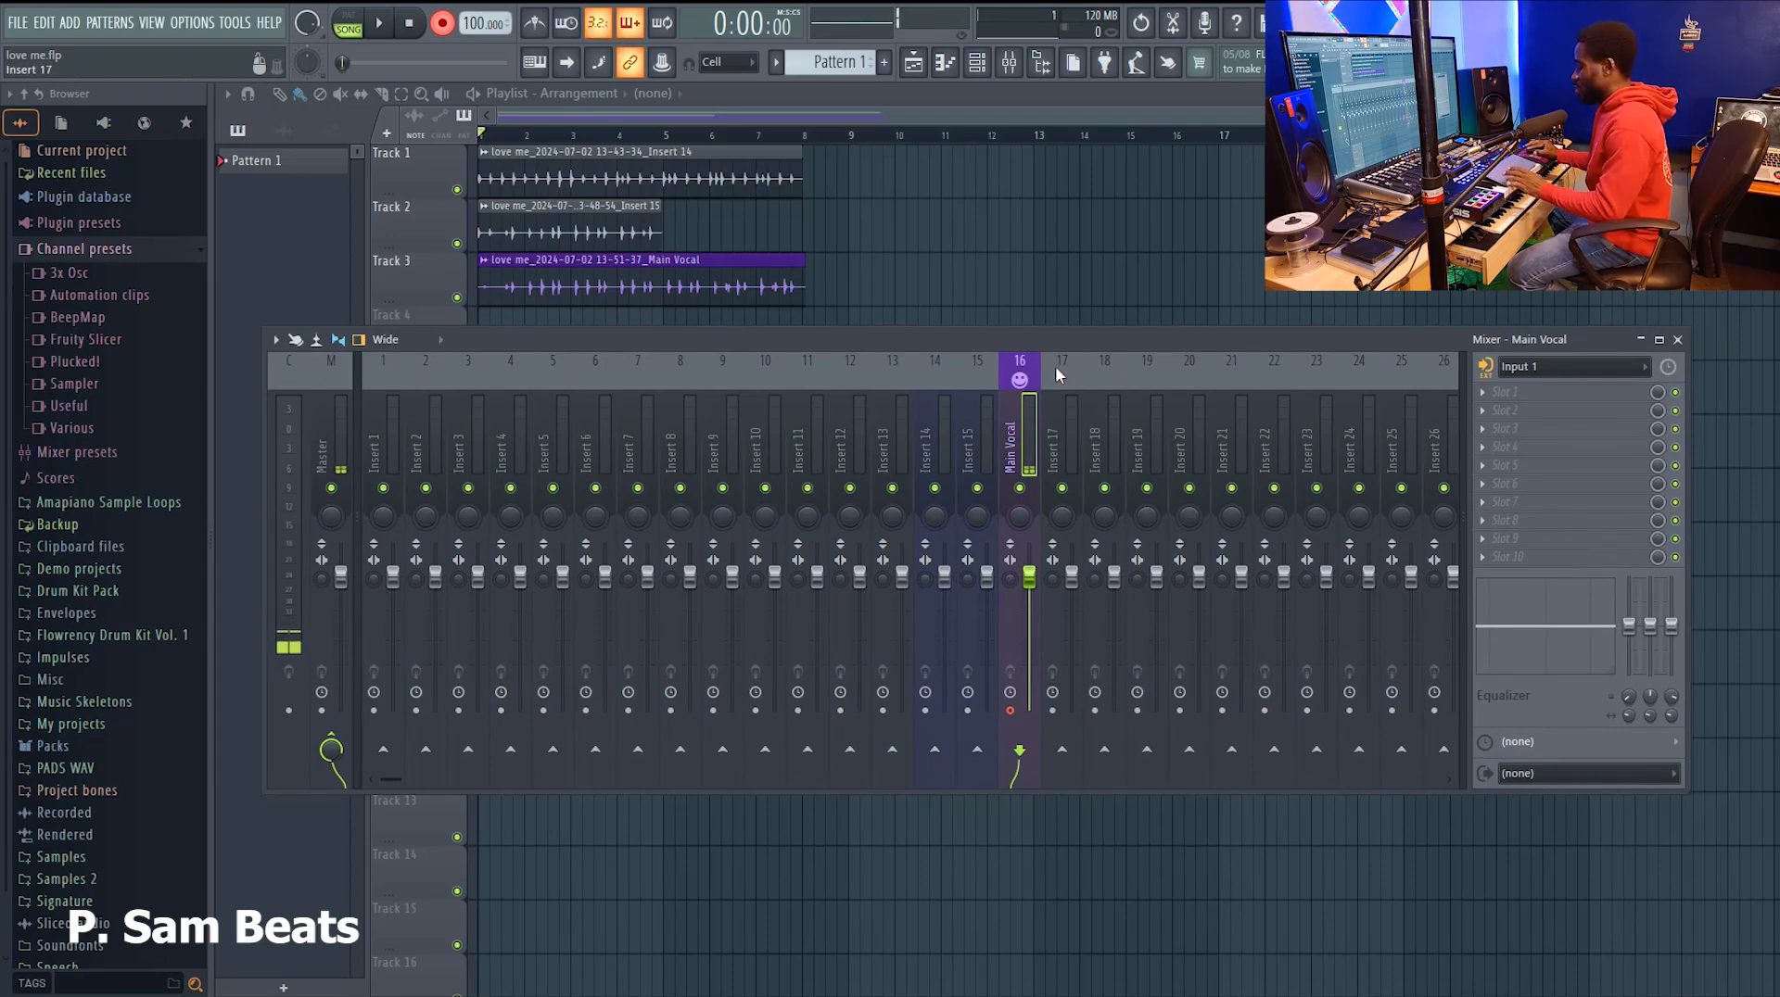
{"action": "left_click", "coordinate": [951, 423]}
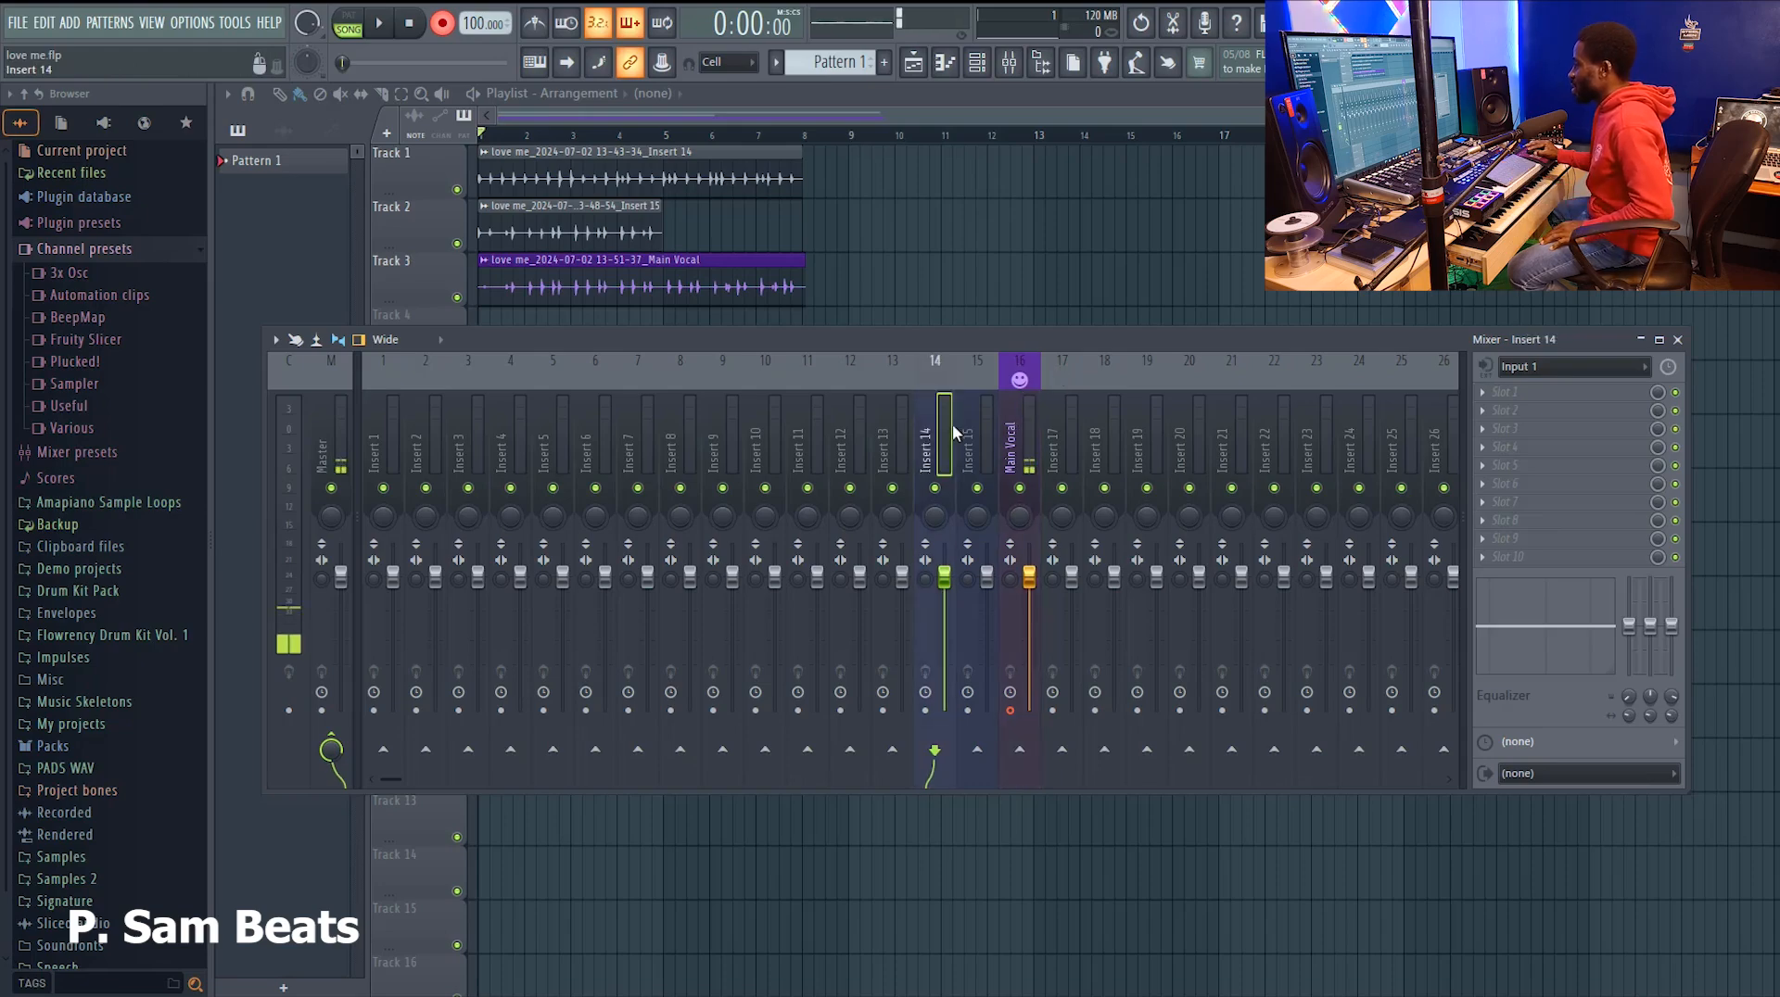
{"action": "left_click", "coordinate": [982, 430]}
{"action": "left_click", "coordinate": [932, 427]}
{"action": "left_click", "coordinate": [978, 434]}
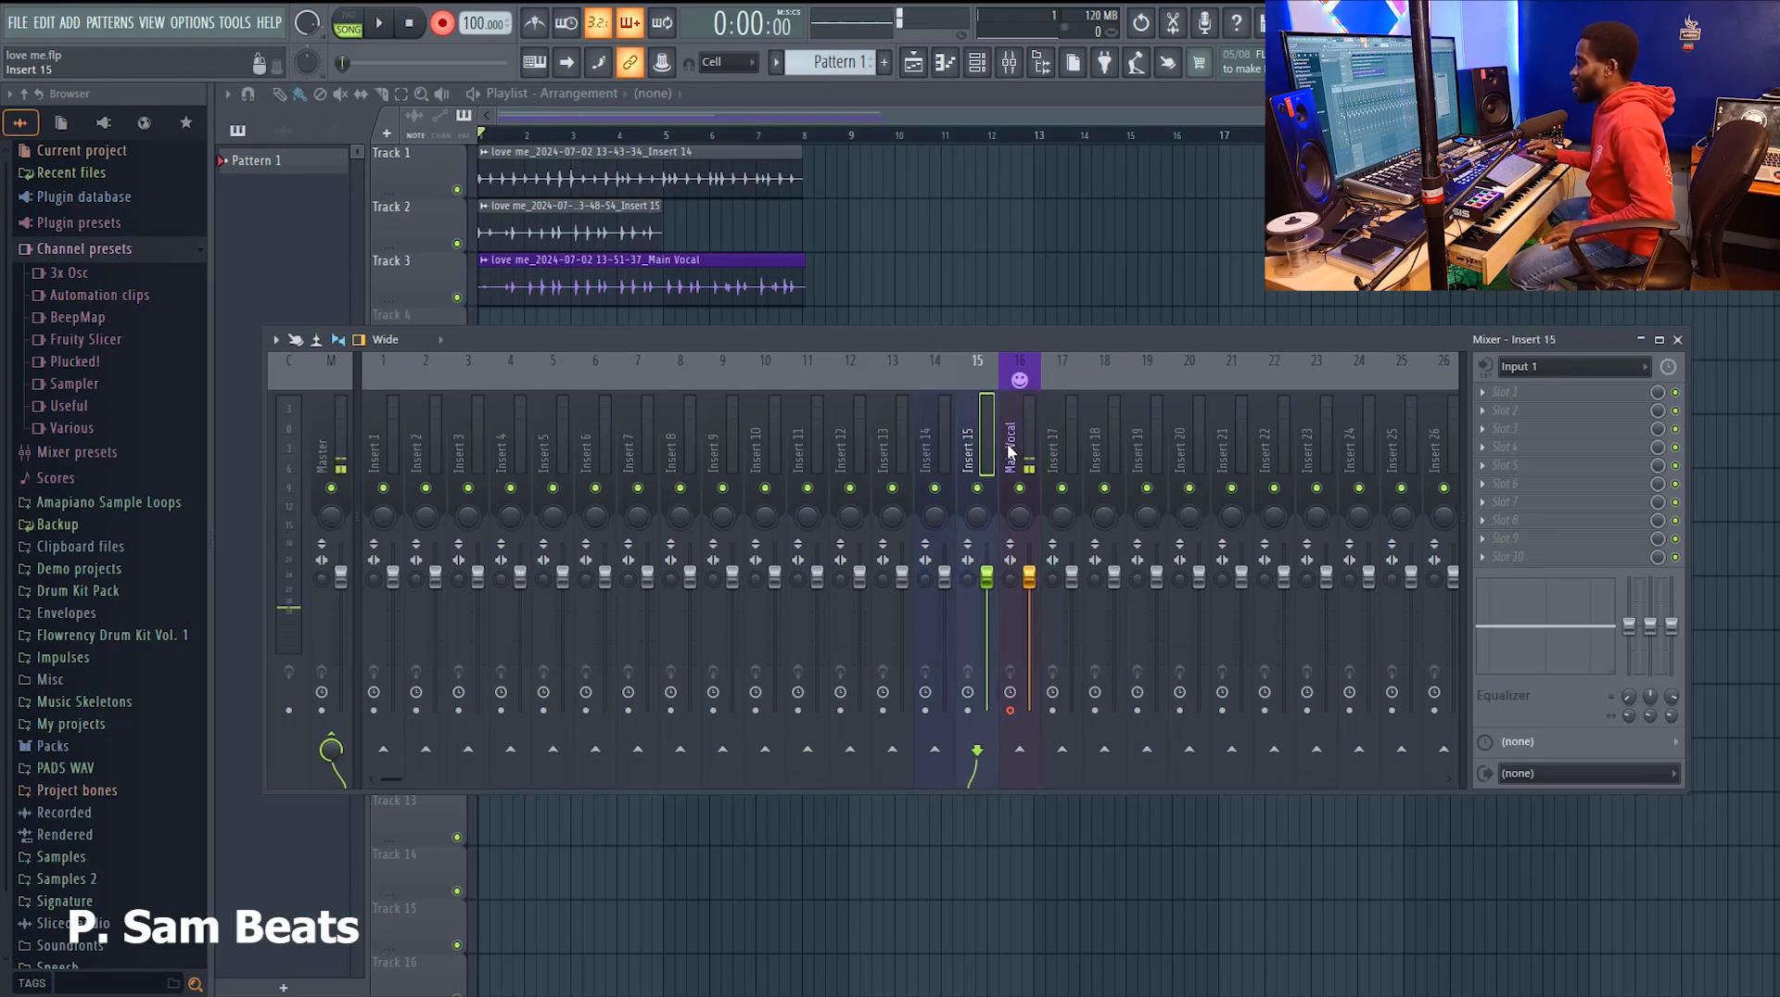
{"action": "left_click", "coordinate": [1009, 443]}
{"action": "left_click", "coordinate": [962, 443]}
{"action": "left_click", "coordinate": [932, 442]}
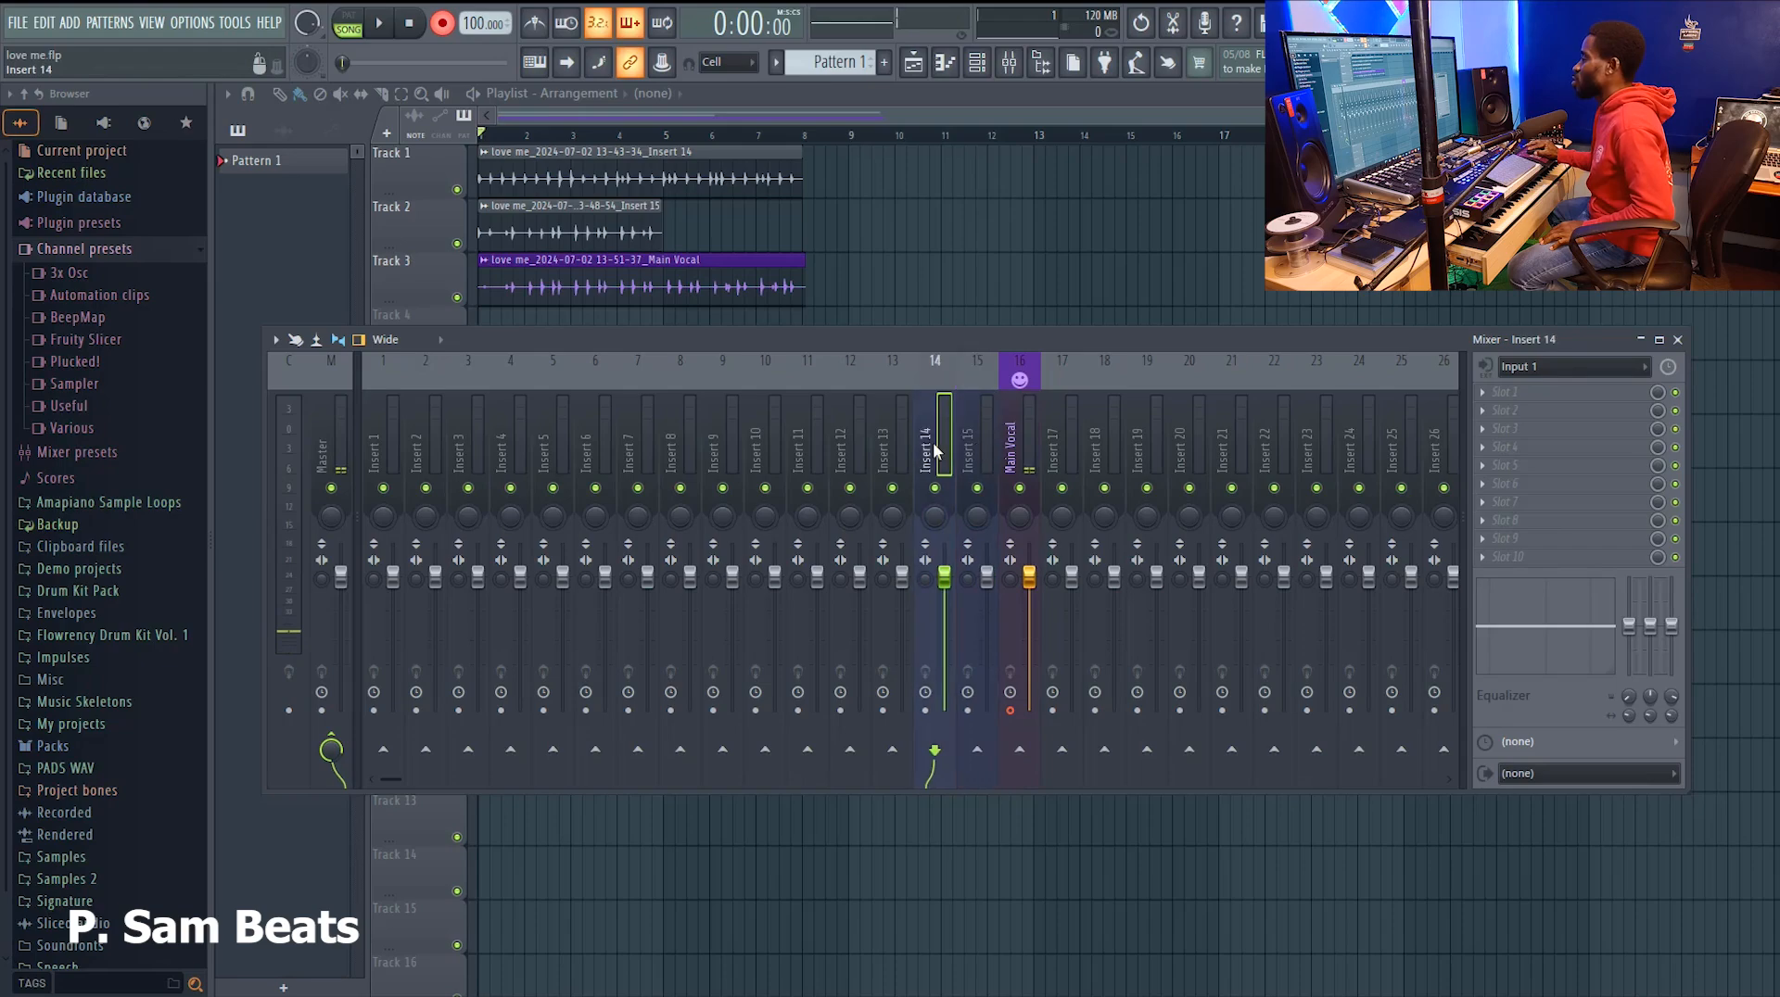